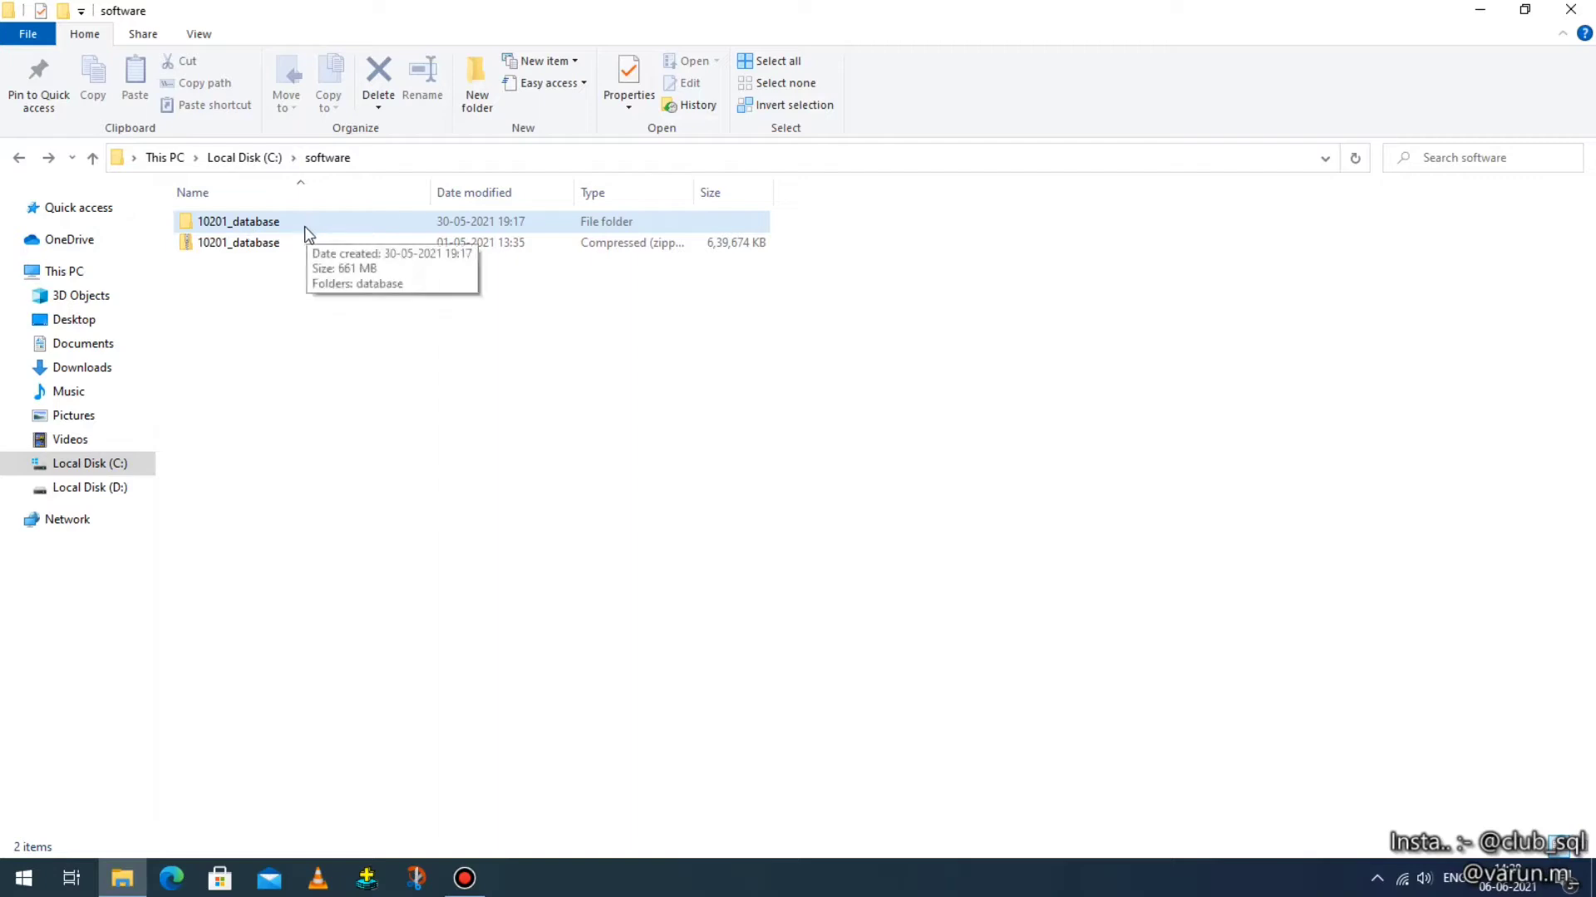
Open 10201_database\database and select the setup application.
double_click(338, 231)
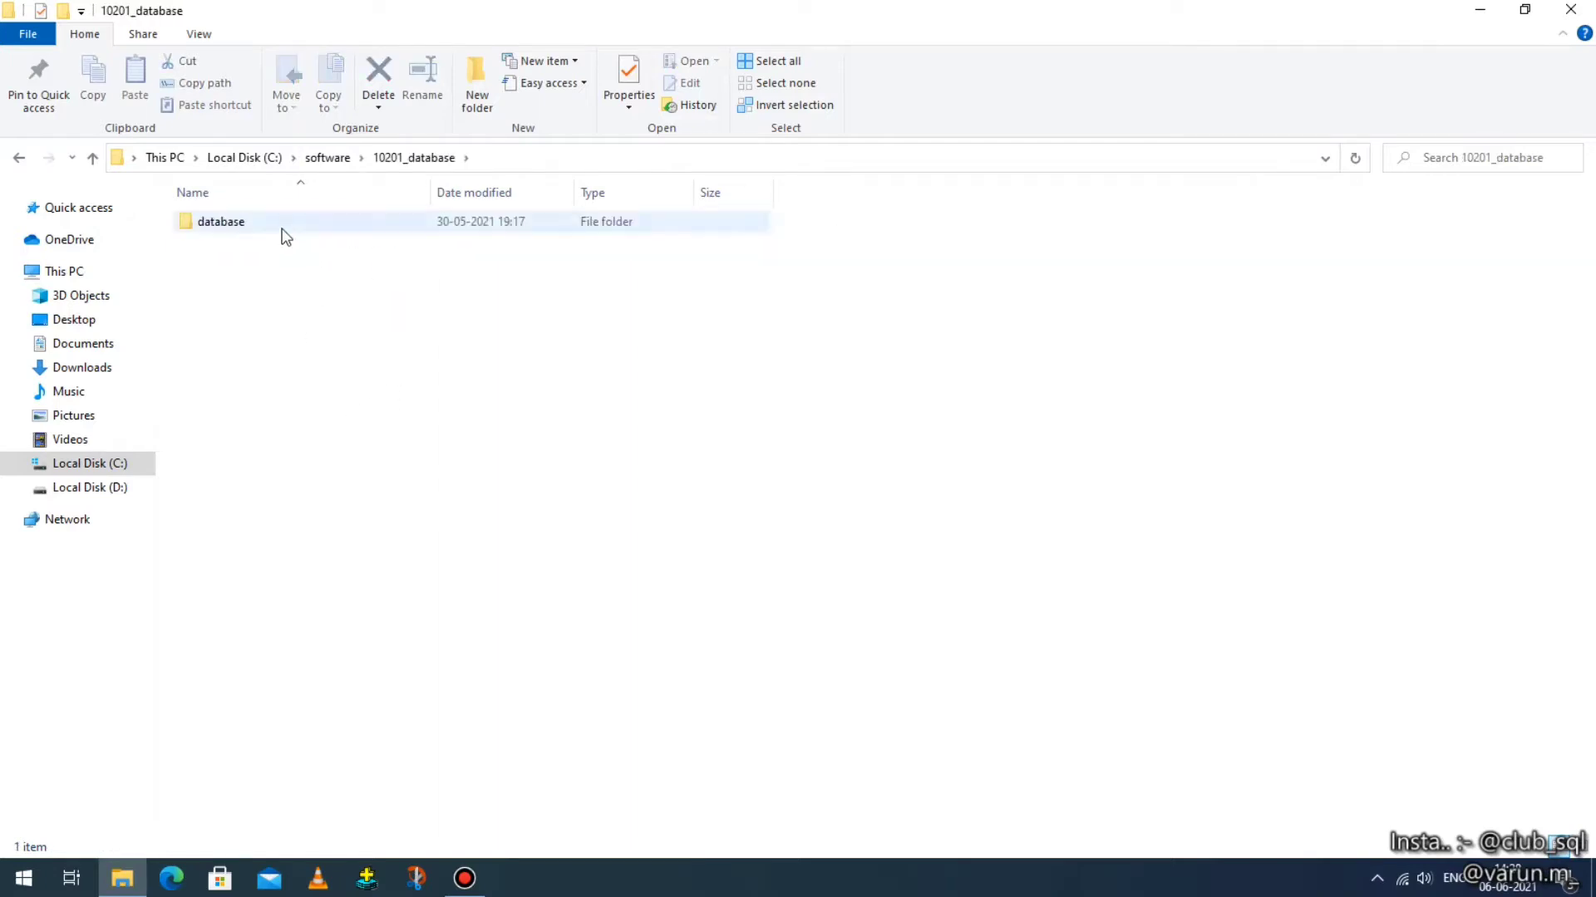
double_click(282, 226)
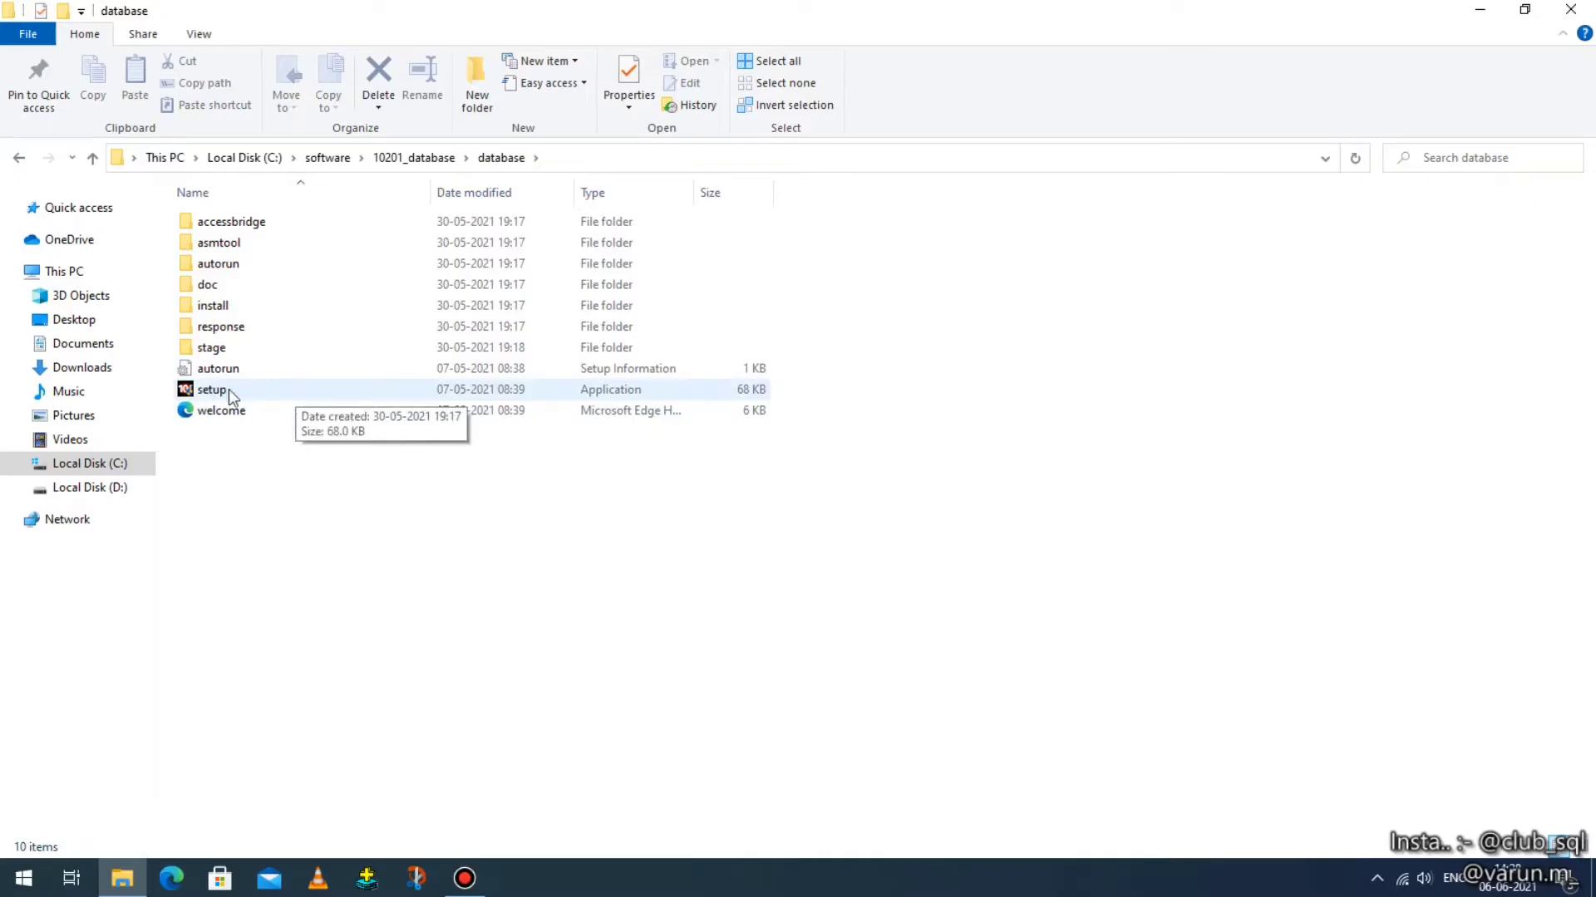
left_click(305, 393)
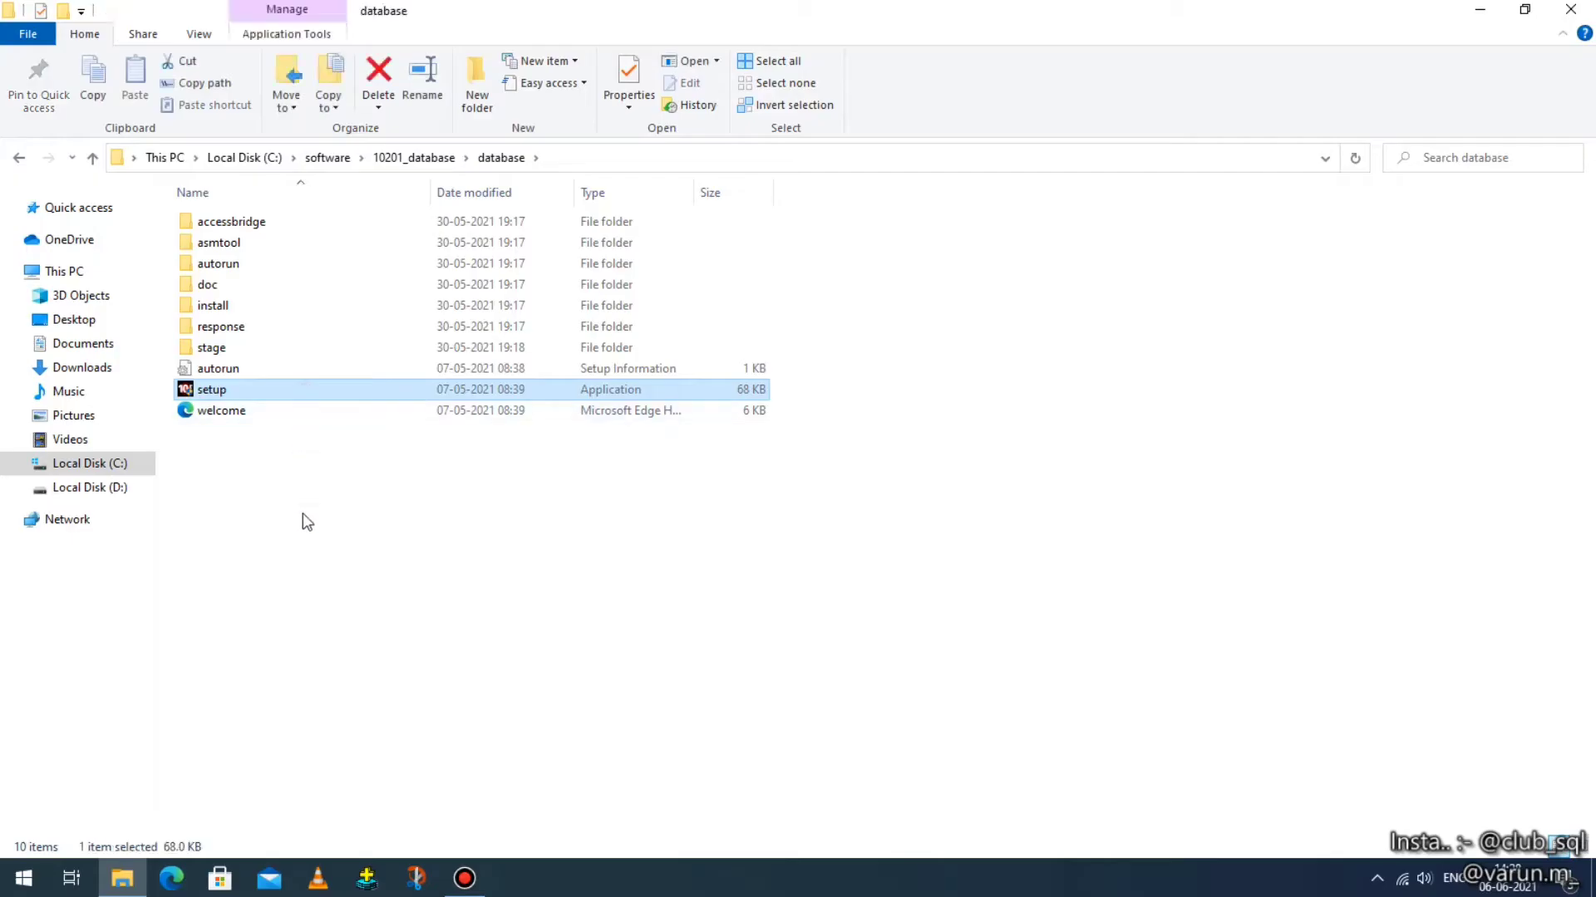
Open setup's Properties dialog, moved to the top of the screen, on its Compatibility tab.
right_click(312, 387)
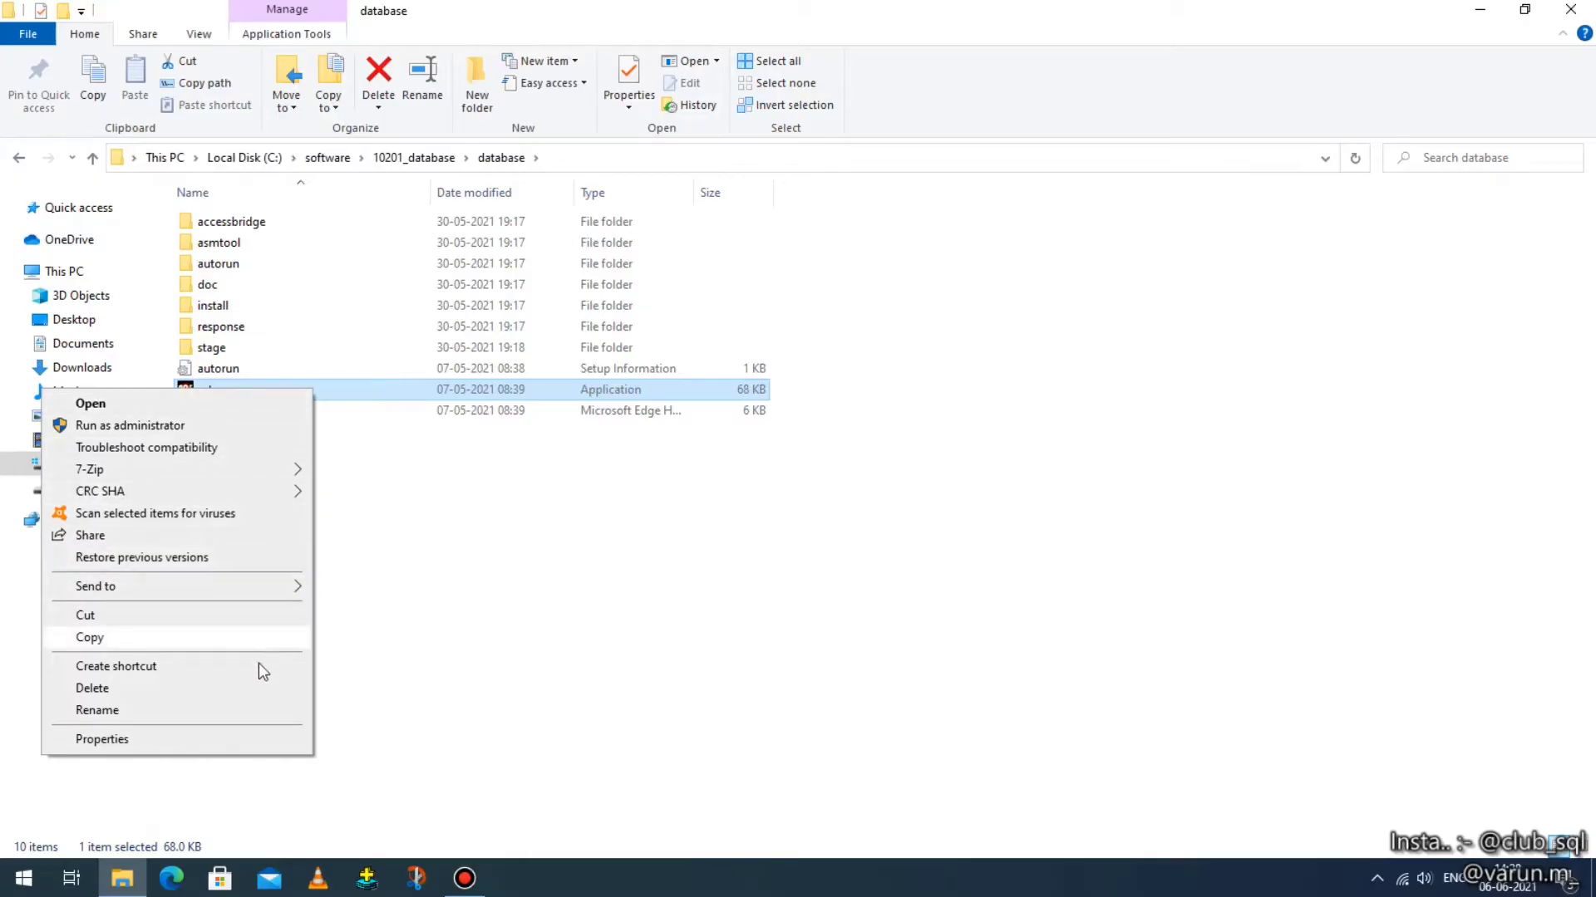
left_click(257, 740)
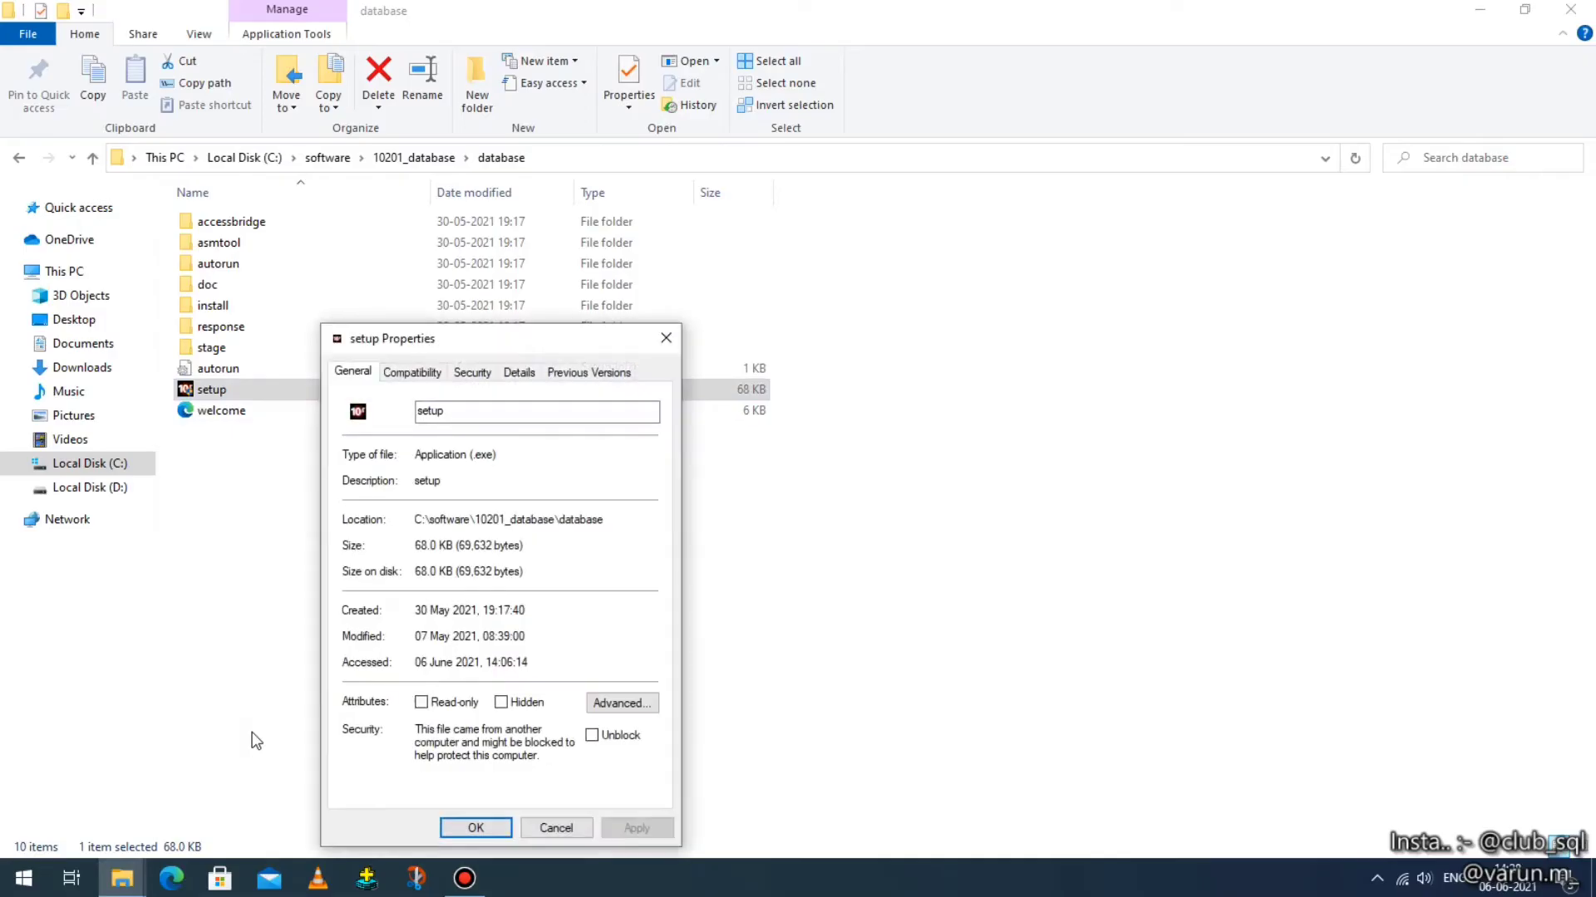
left_click_drag(526, 347, 661, 42)
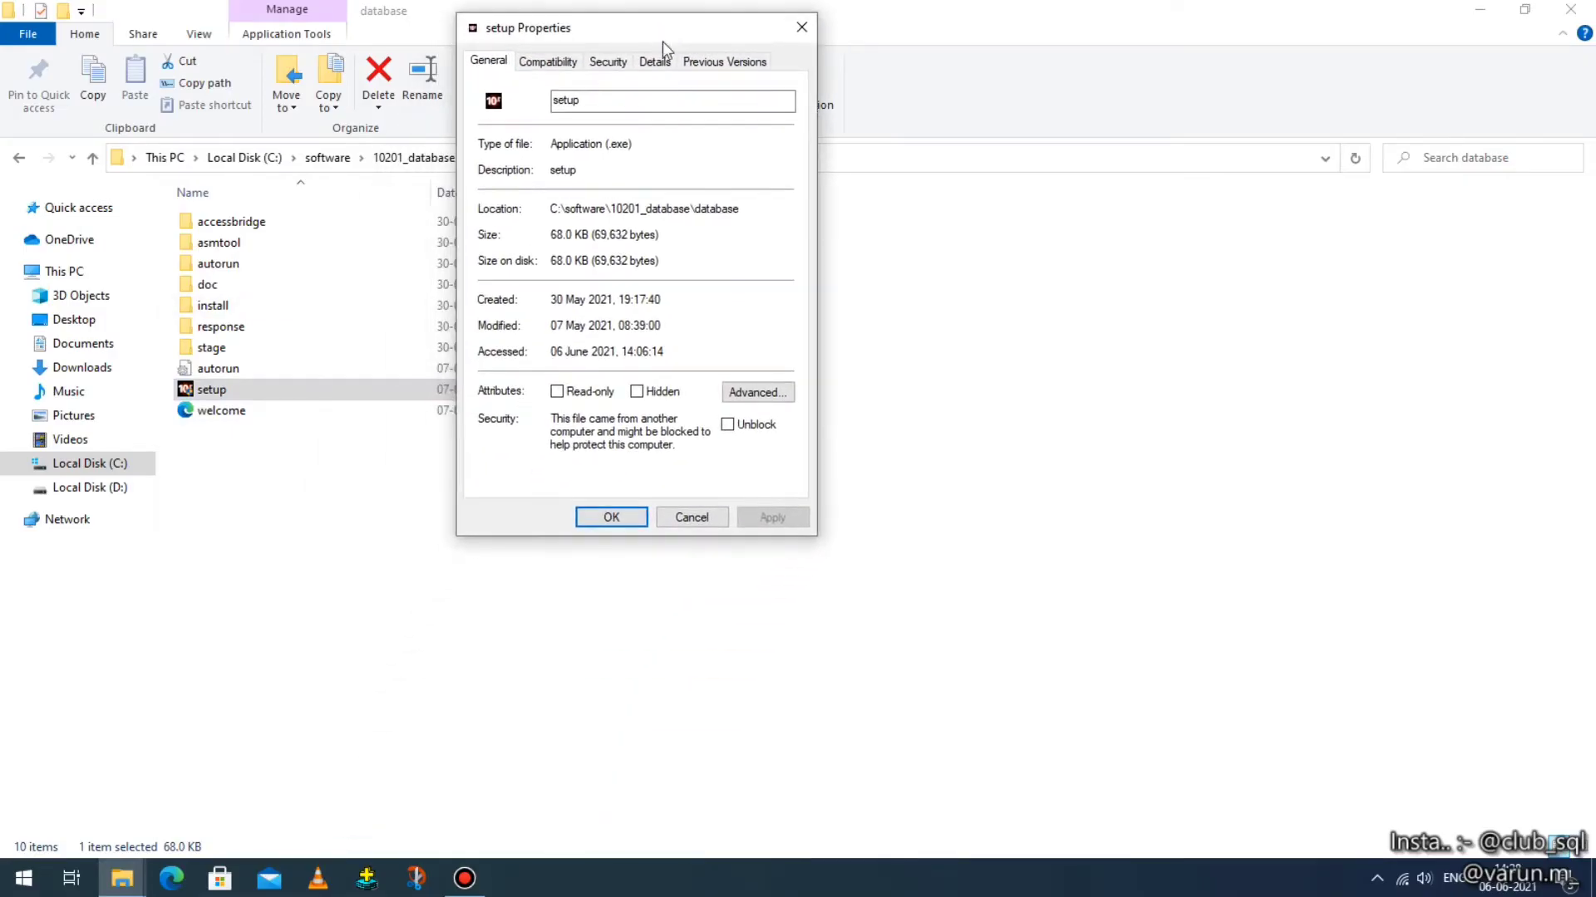
left_click(552, 65)
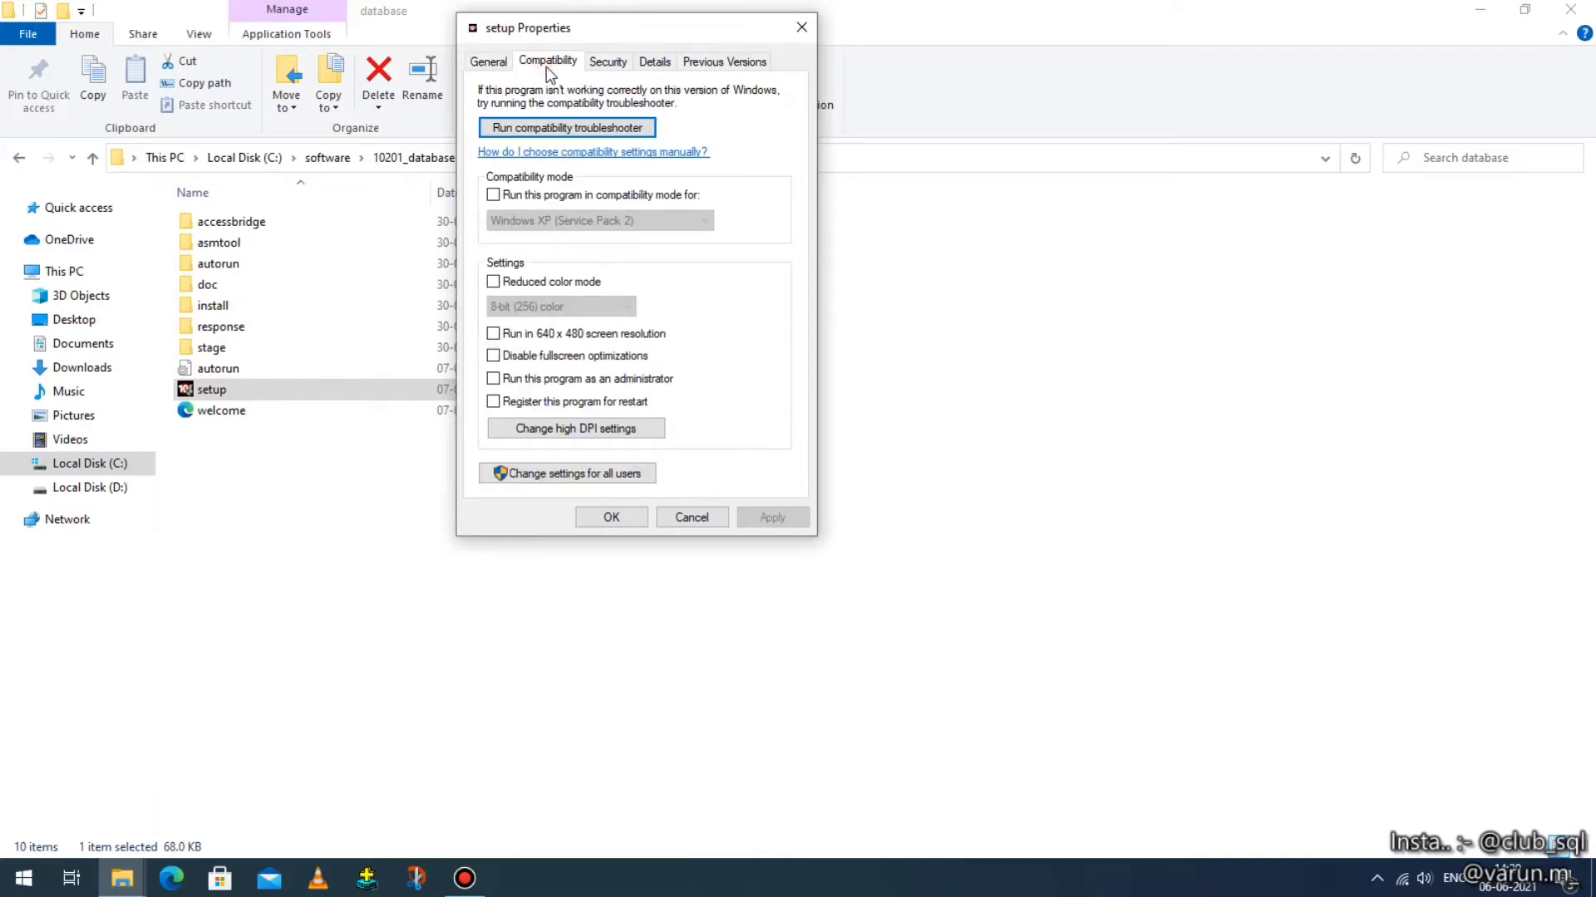
Tick 'Run this program in compatibility mode for' in setup's all-users compatibility settings.
left_click(526, 475)
left_click(527, 476)
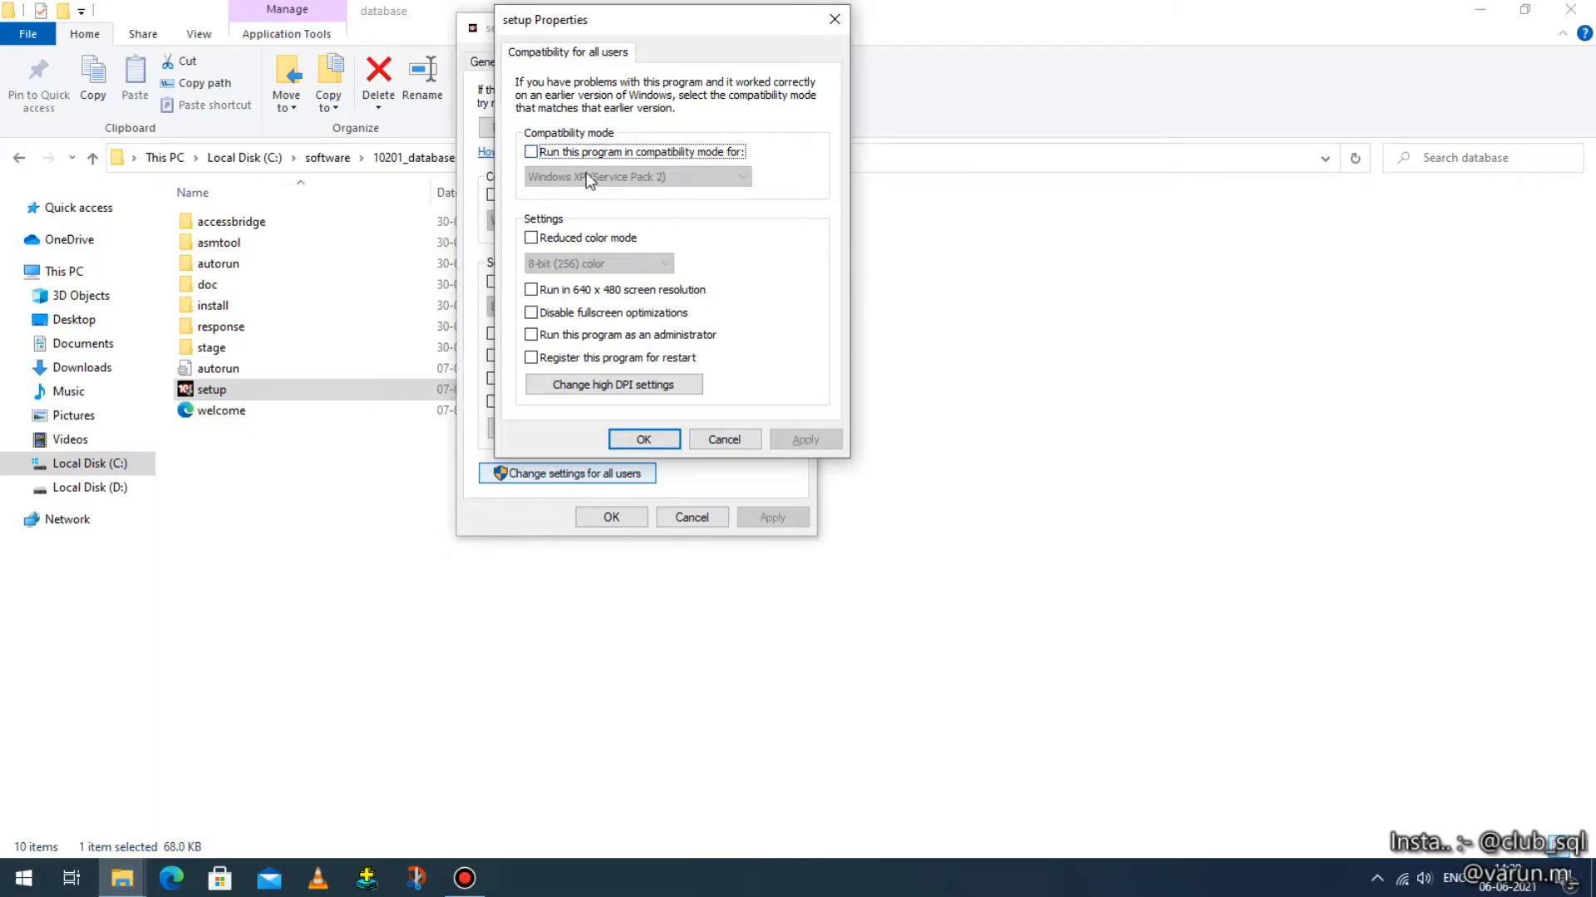
left_click(536, 152)
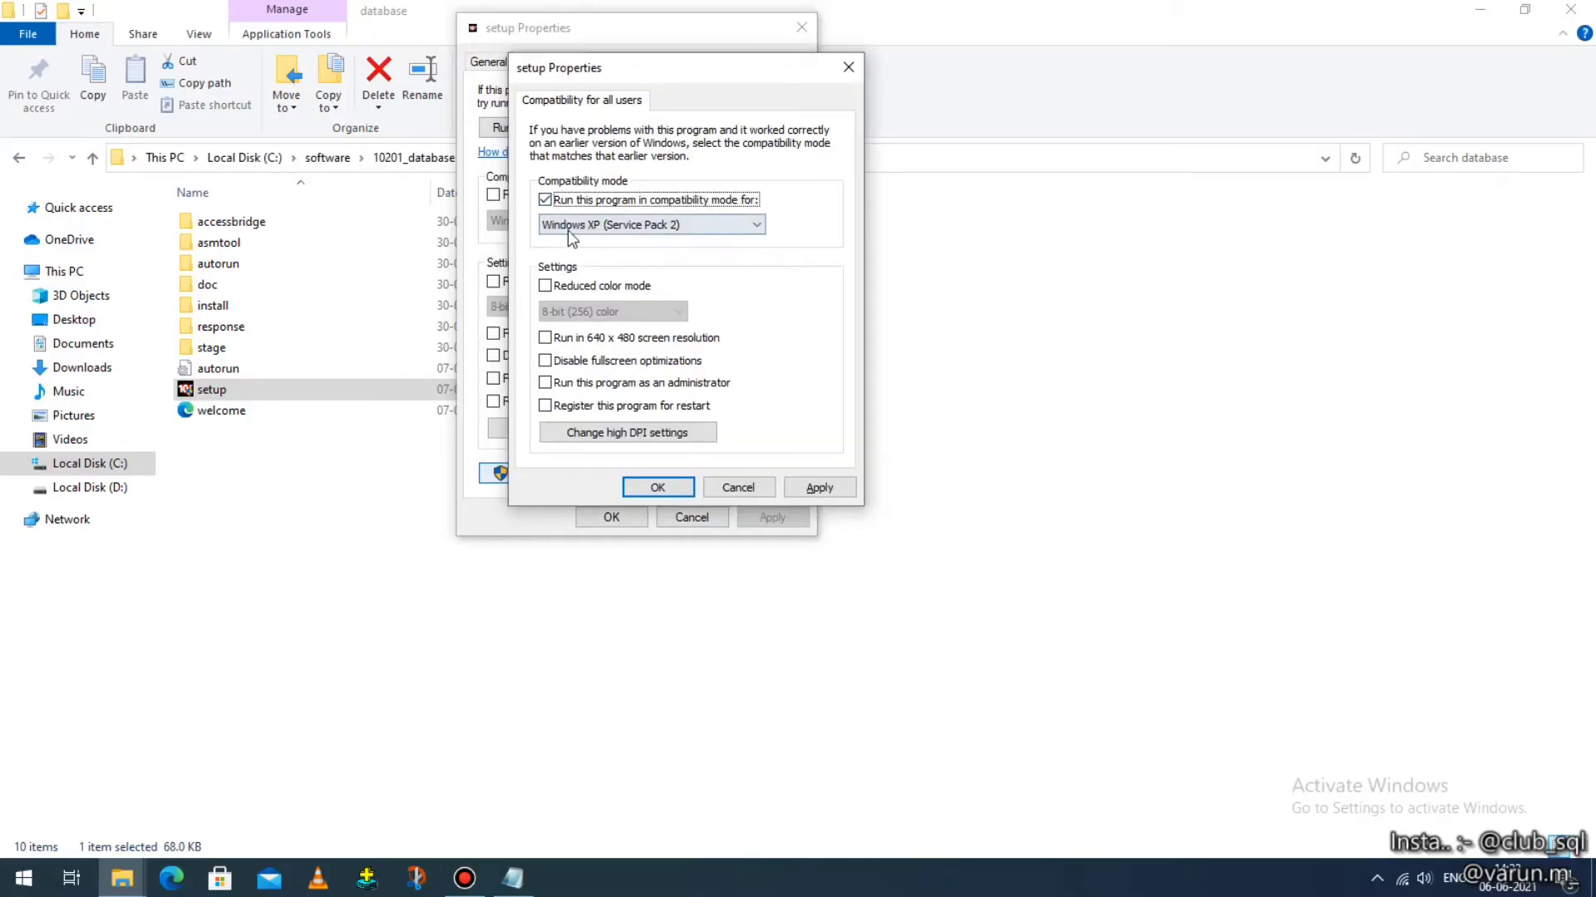
Check the Notepad notes for Windows 8 lines, then choose Windows XP (Service Pack 3) compatibility.
left_click(519, 880)
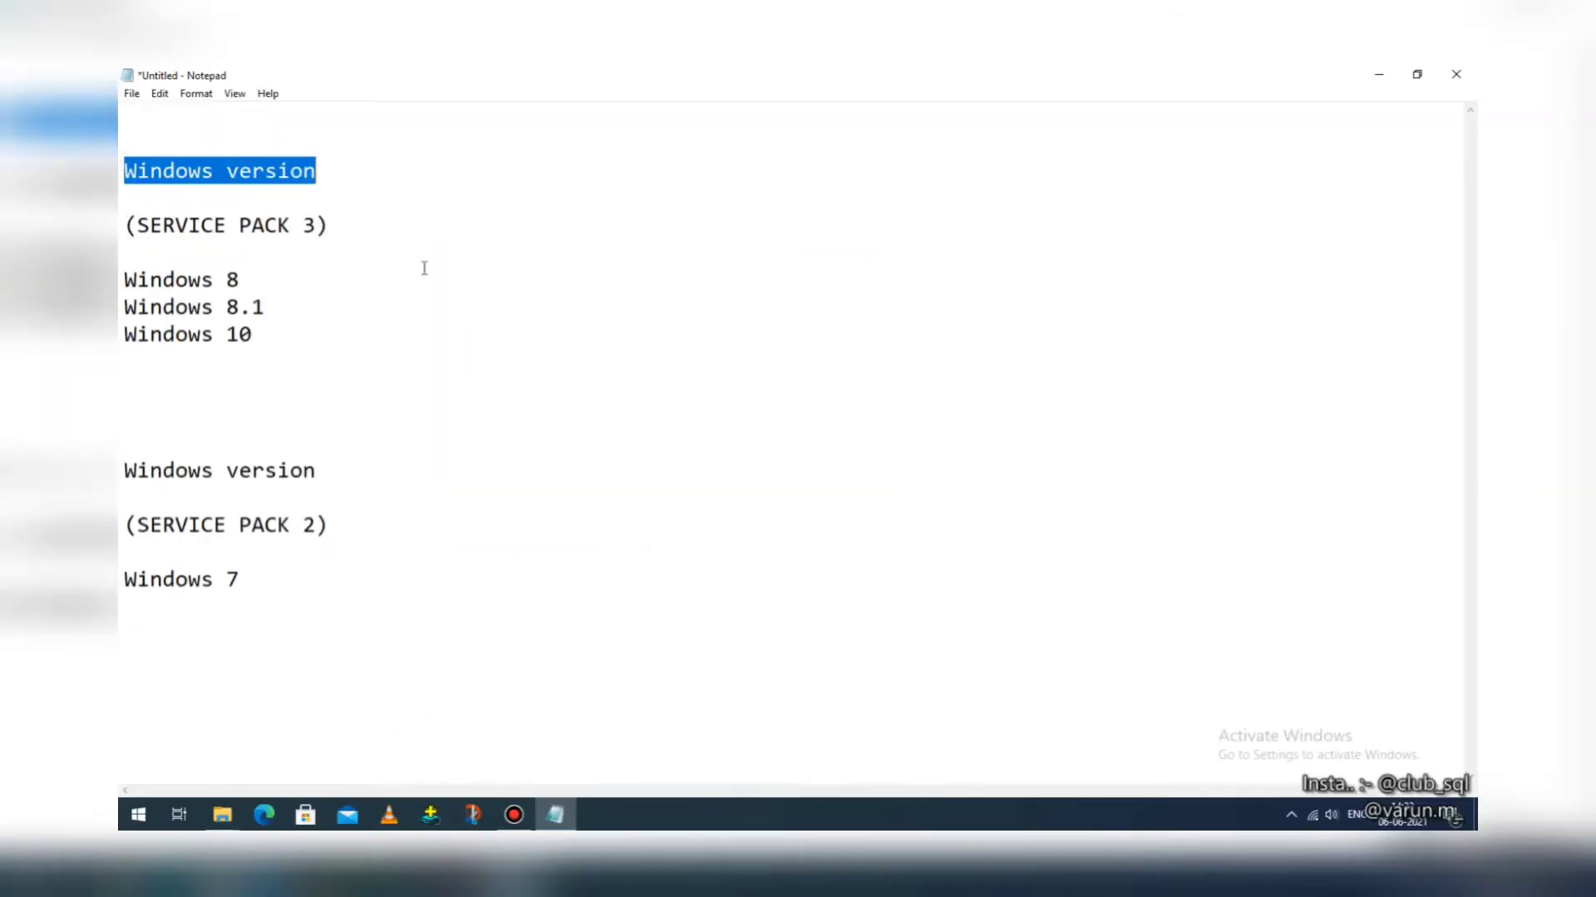
left_click_drag(121, 282, 332, 337)
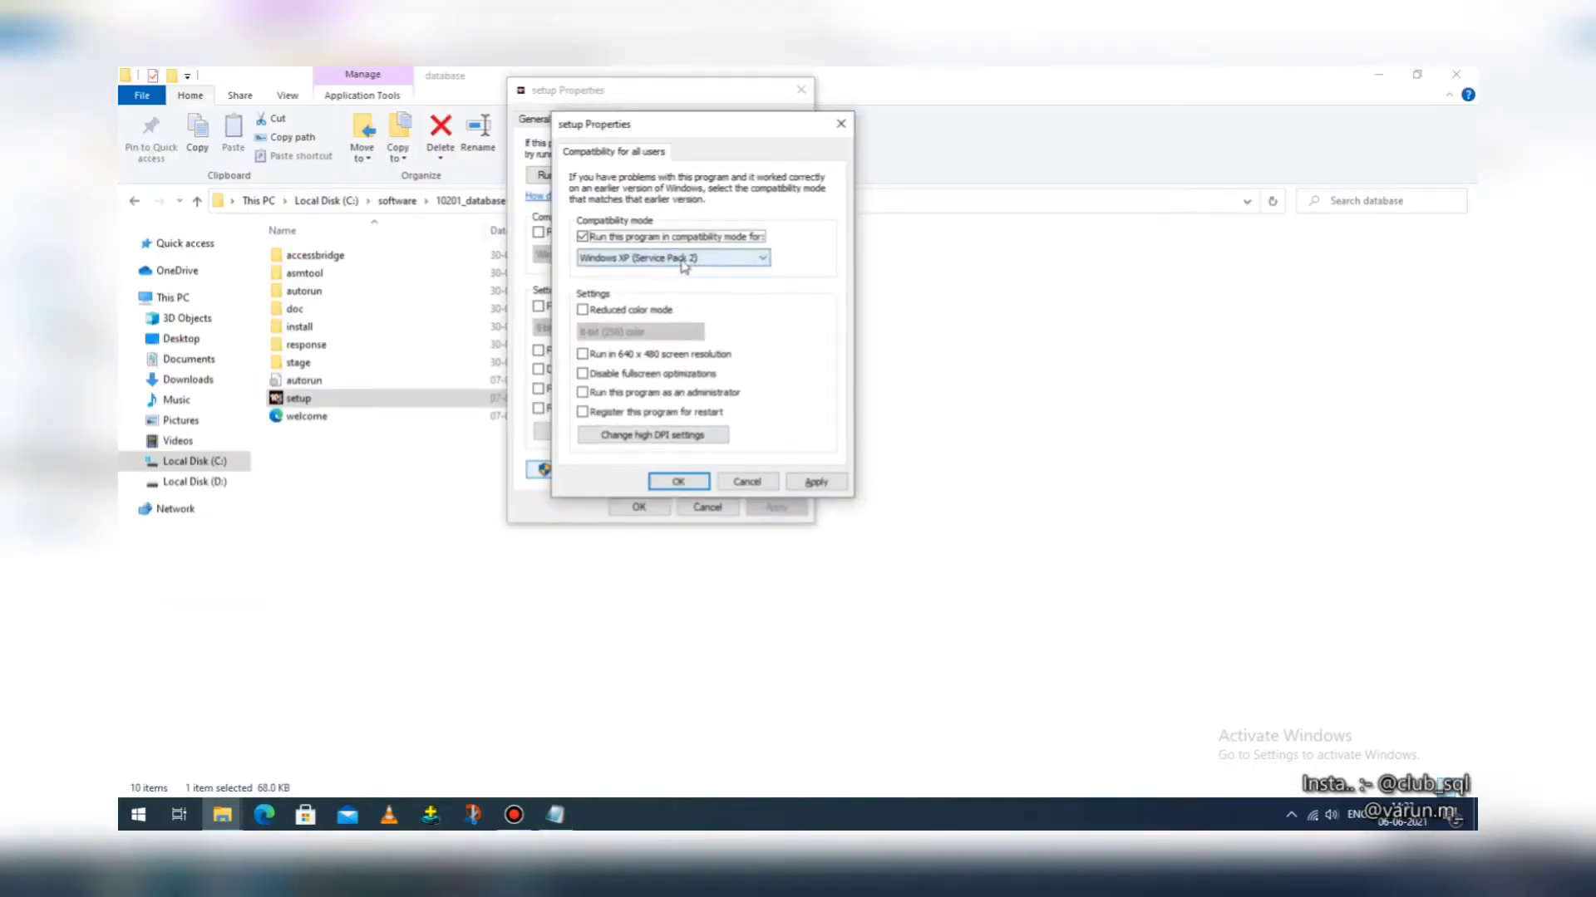
left_click(704, 260)
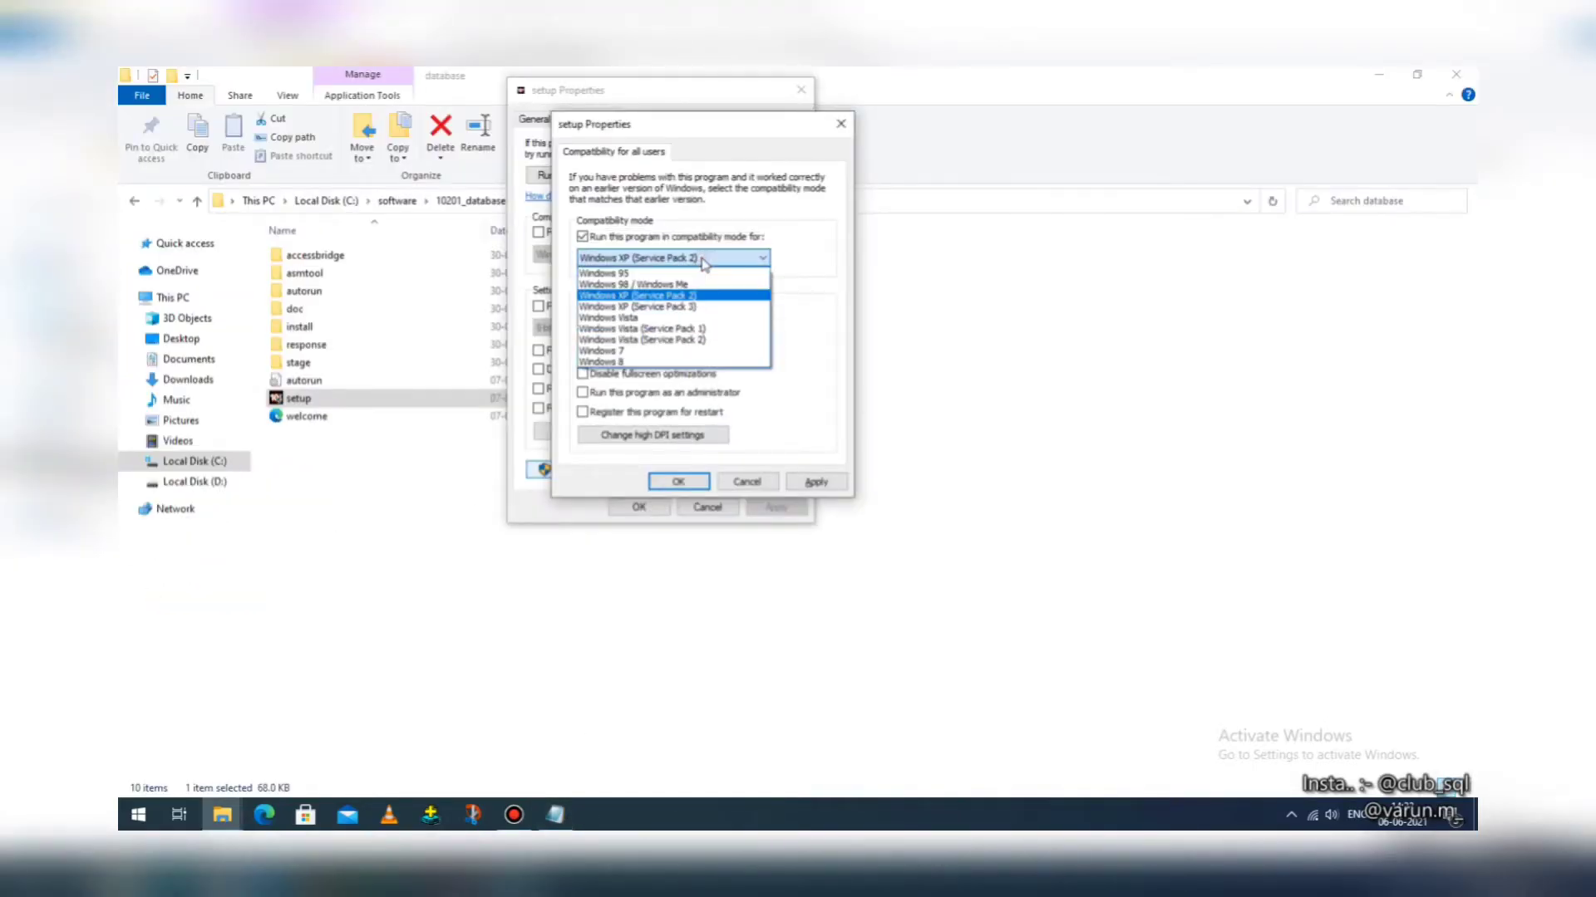
left_click(703, 309)
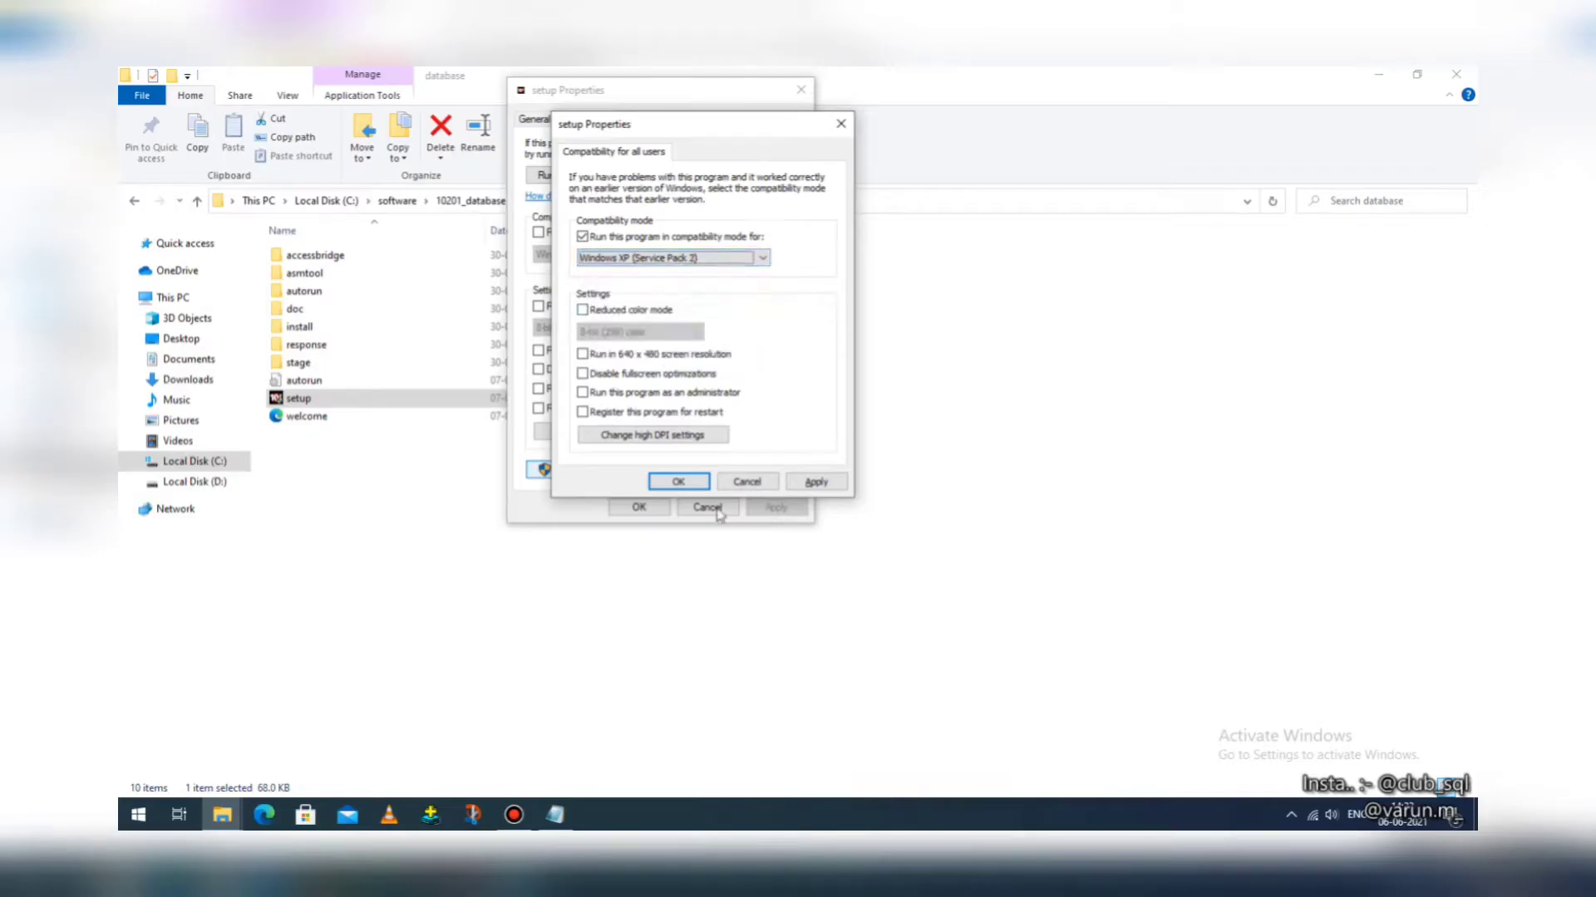
Confirm in the notes that Windows 8–10 fall under Service Pack 3, then minimize Notepad.
left_click(555, 815)
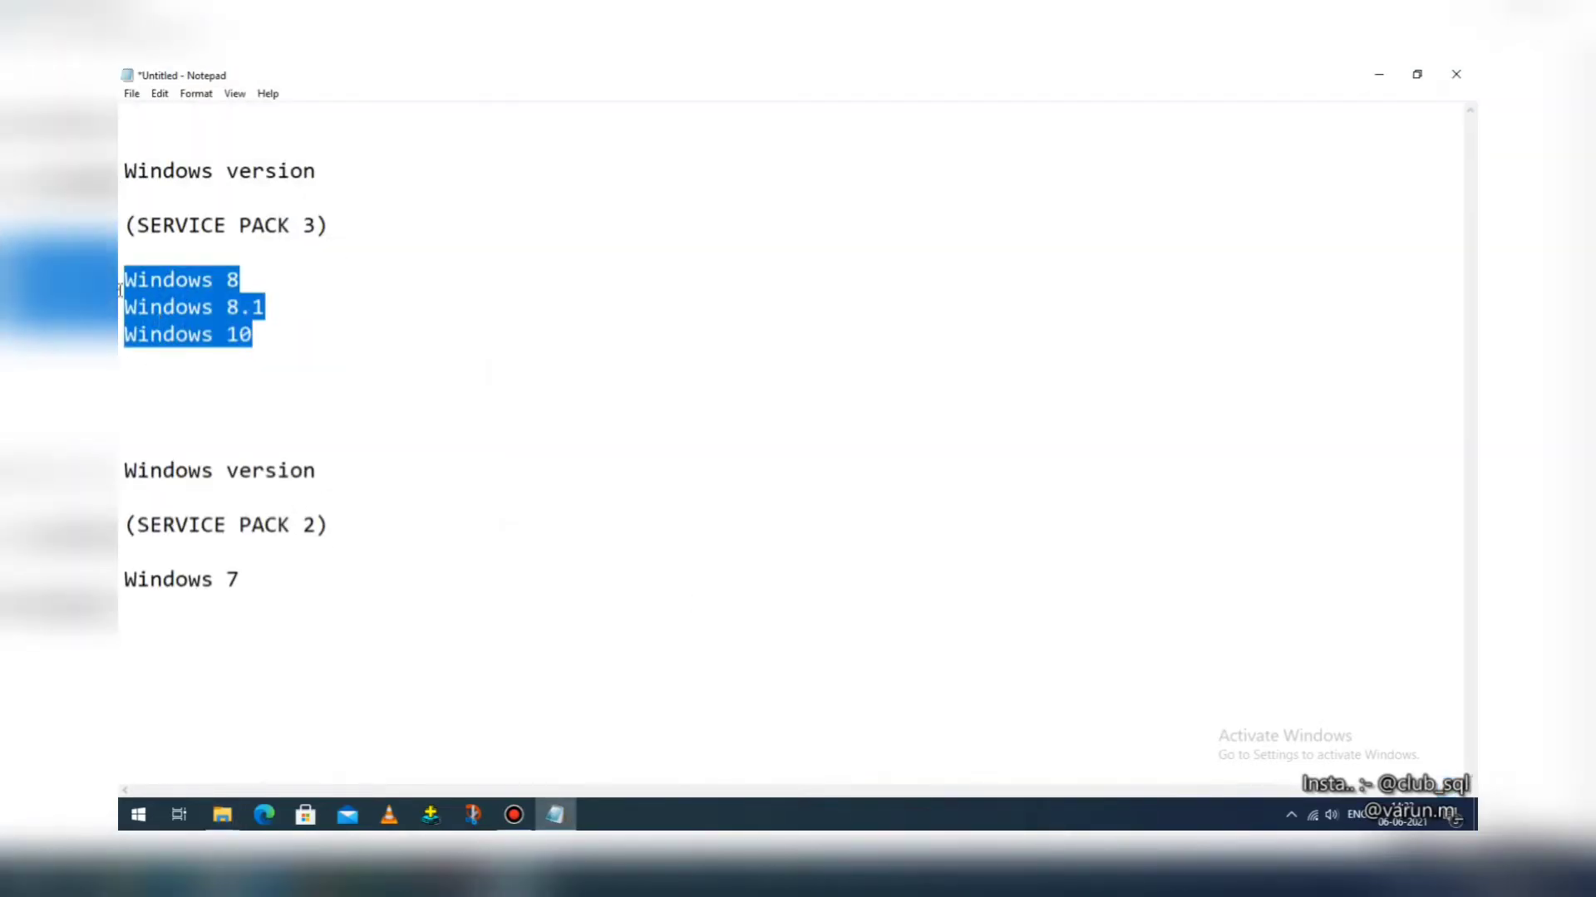
left_click_drag(124, 280, 253, 335)
left_click_drag(123, 226, 351, 227)
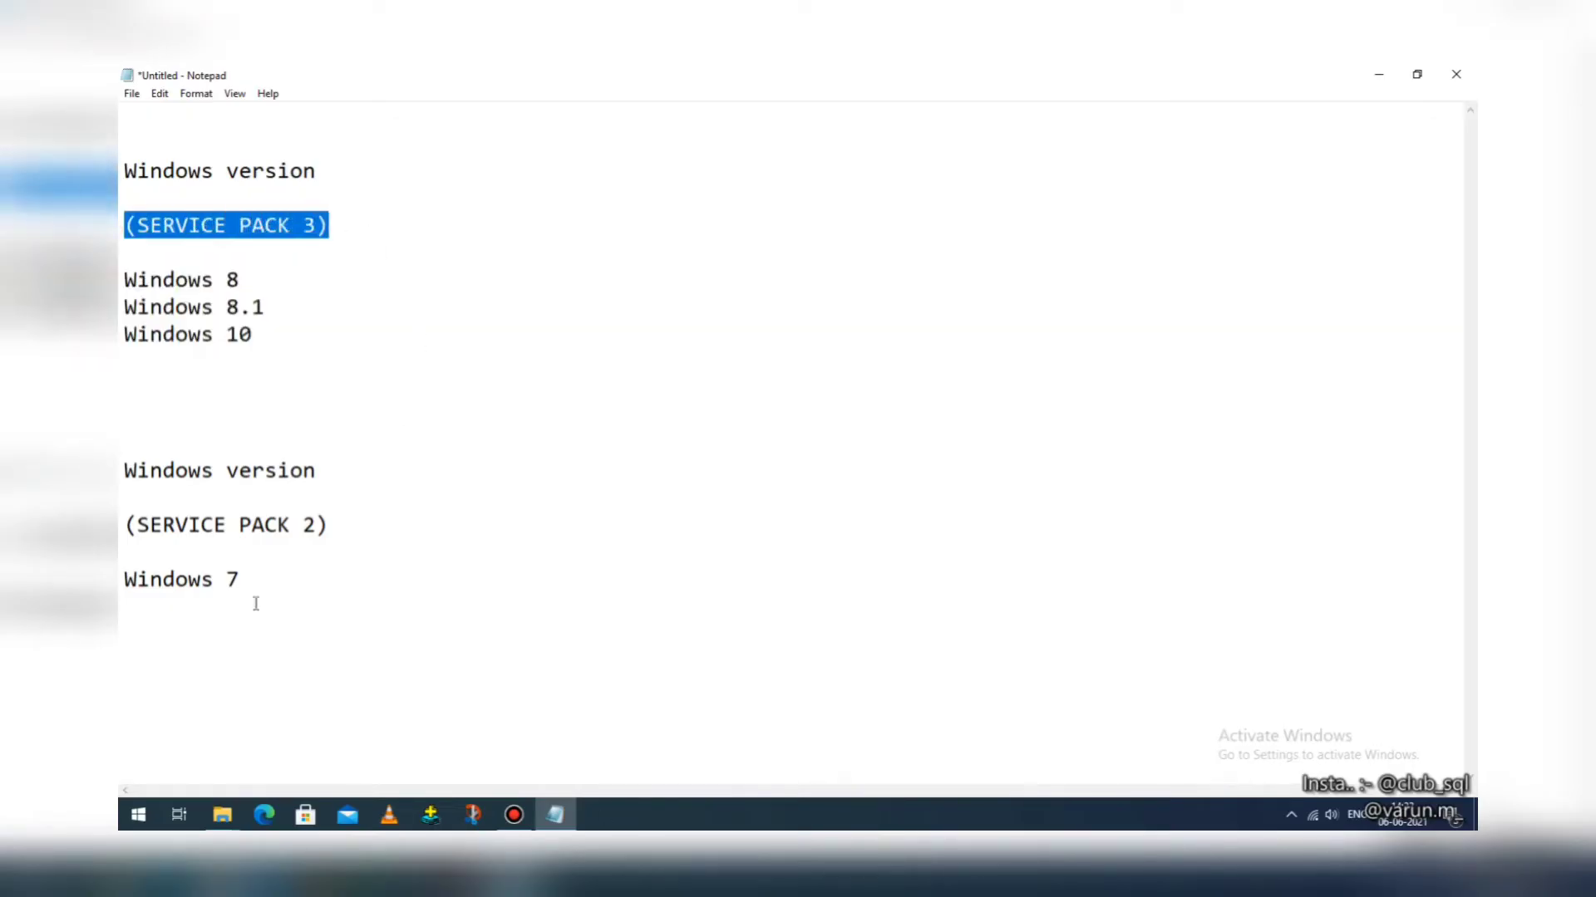
left_click_drag(243, 580, 121, 579)
left_click_drag(123, 524, 342, 526)
left_click(557, 817)
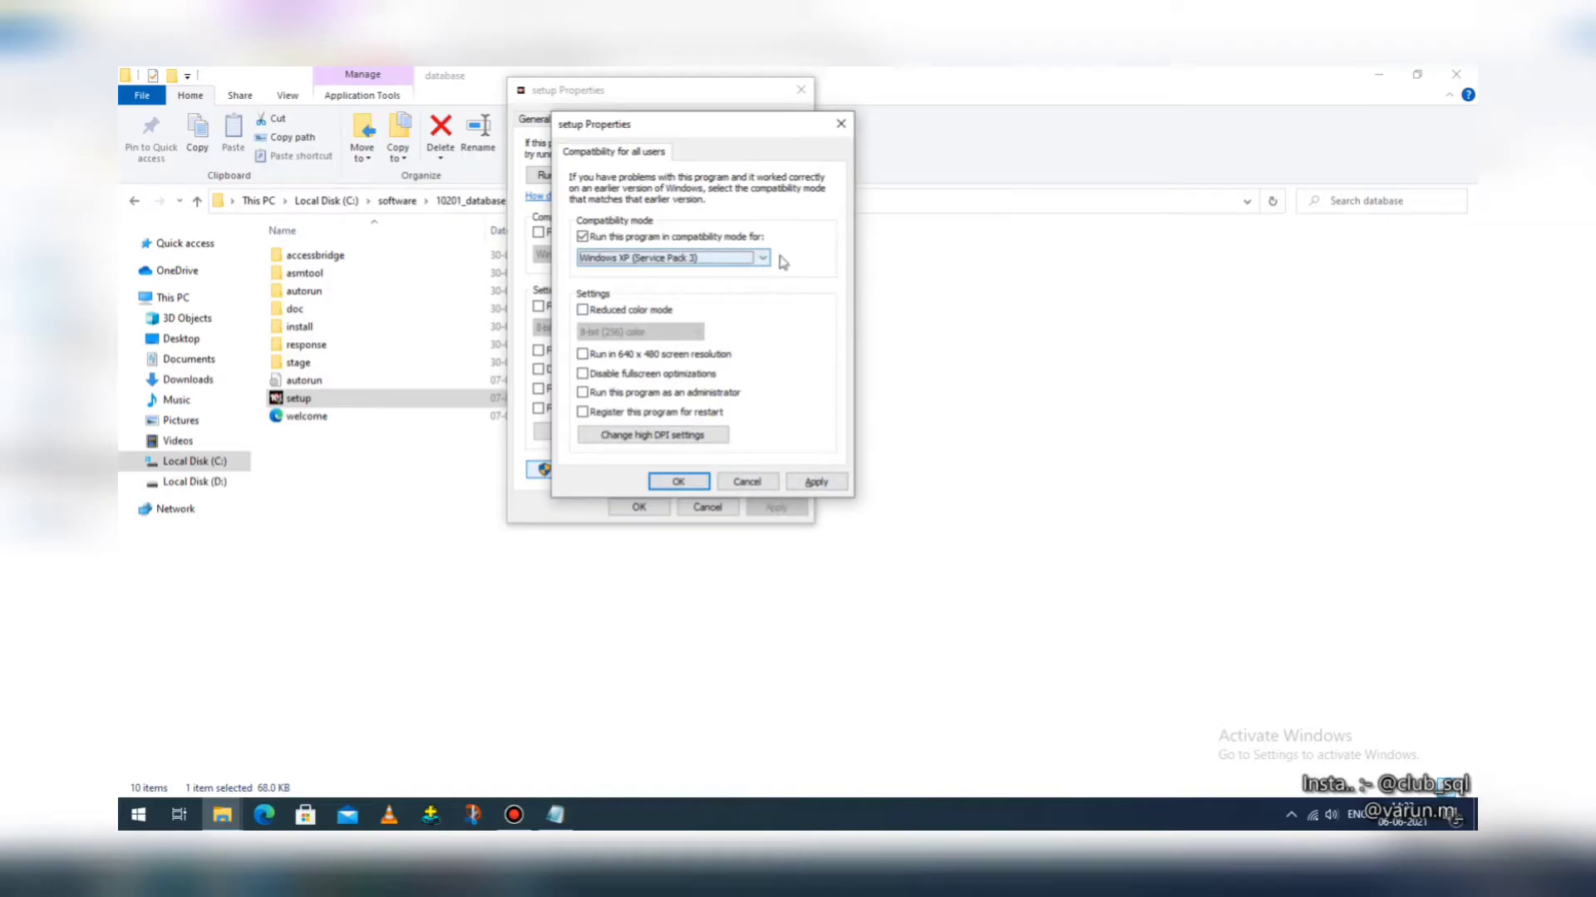
Save the Windows XP (Service Pack 3) all-users setting and close setup Properties with OK.
left_click(815, 483)
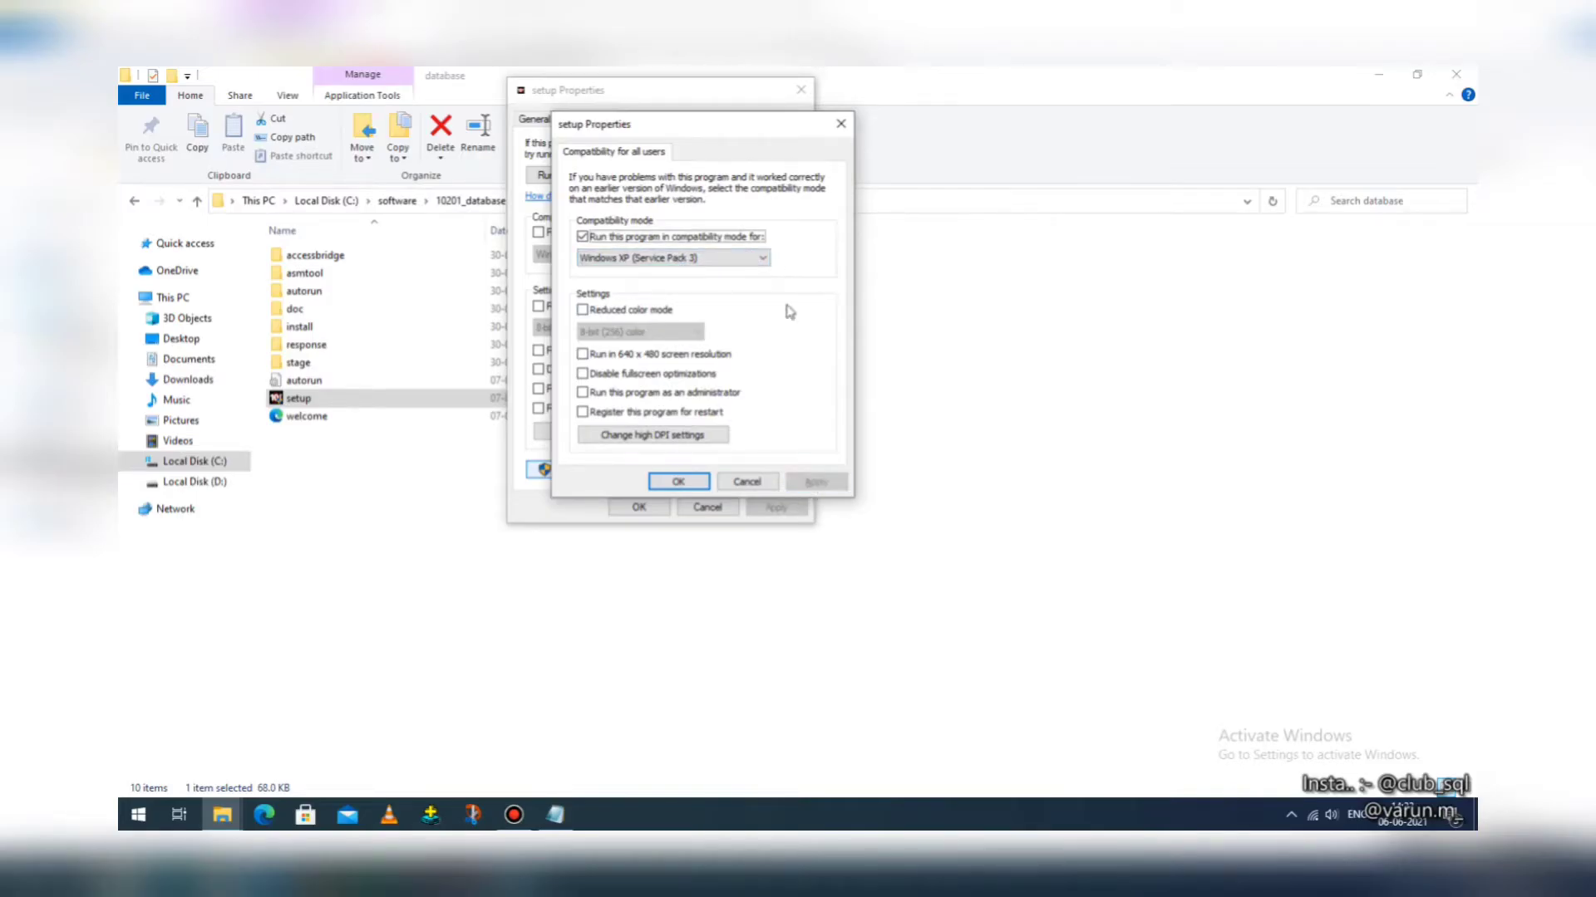
left_click(690, 482)
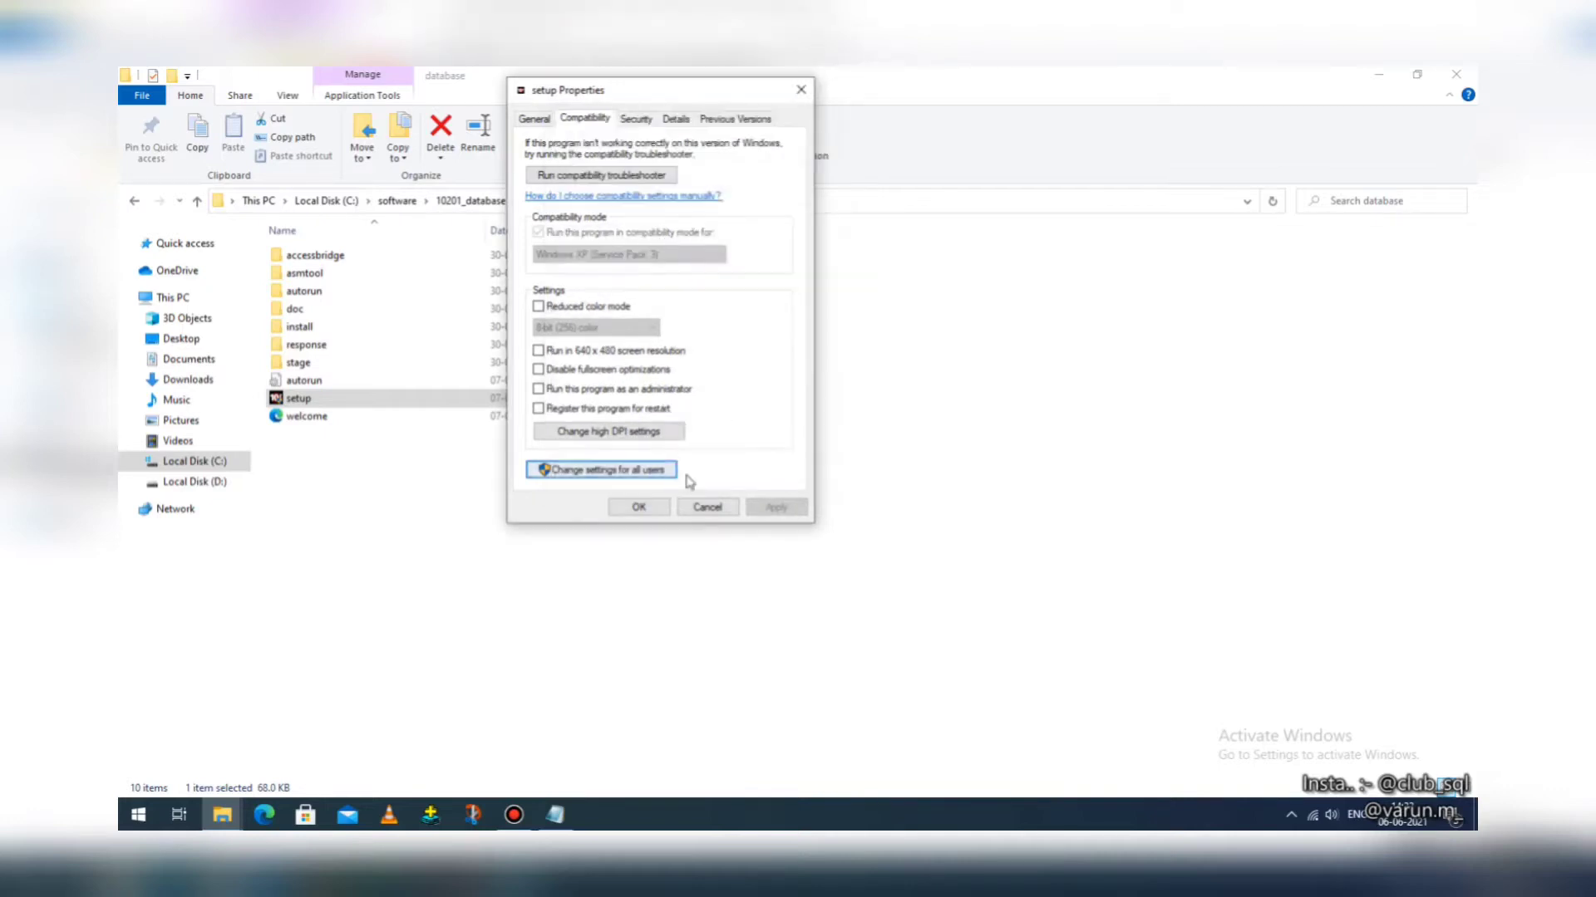
left_click(636, 508)
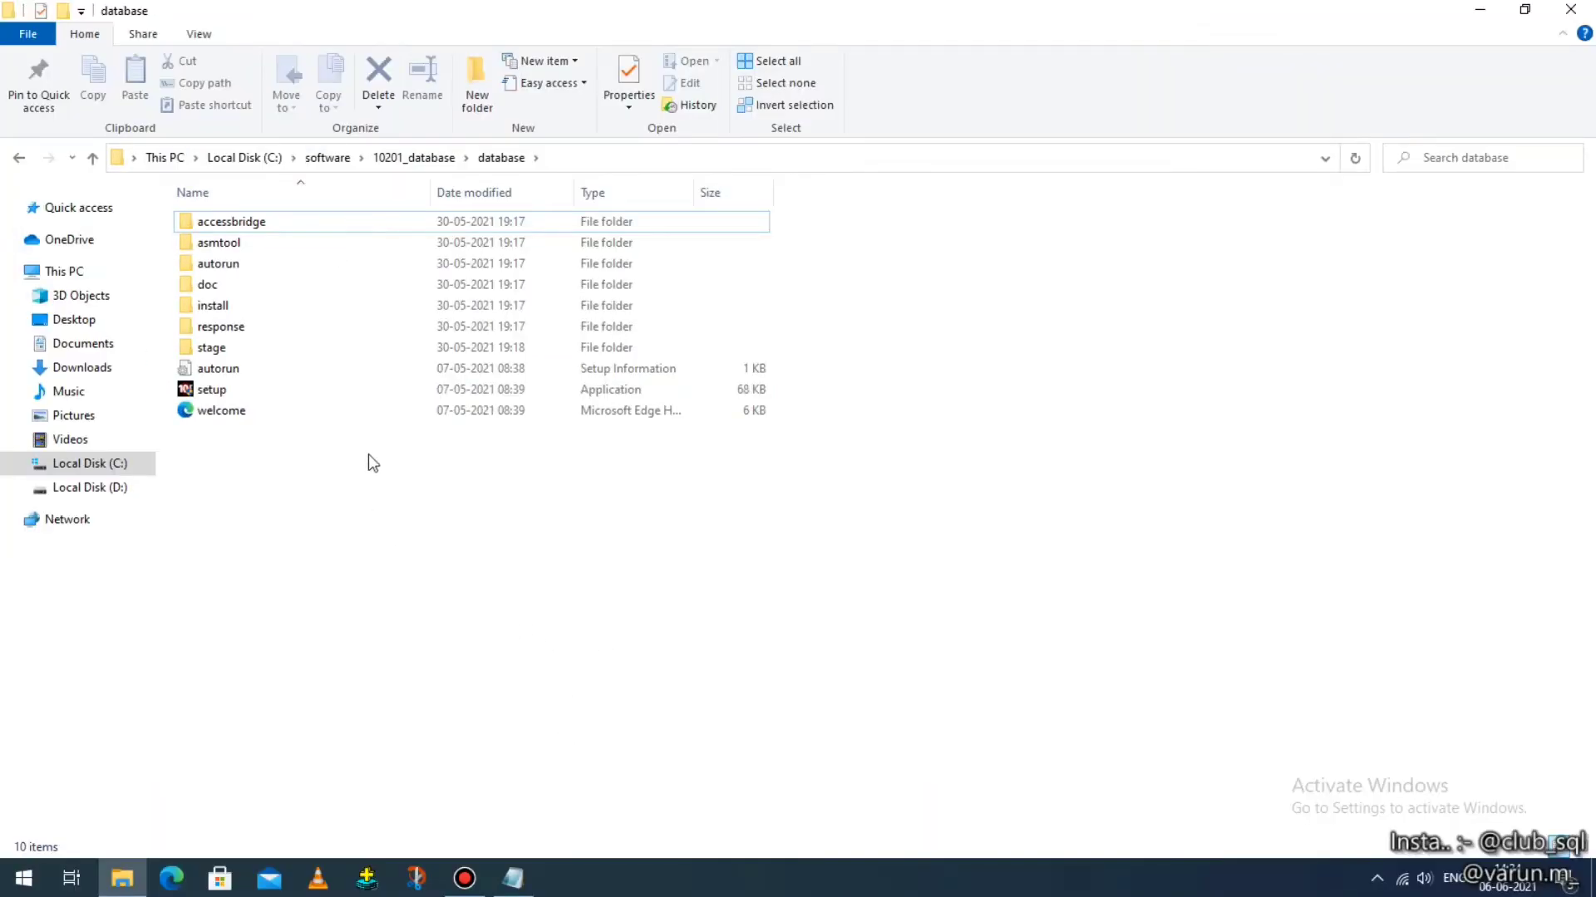
Run setup with UAC administrator approval, moving the console window aside while the installer loads.
double_click(324, 391)
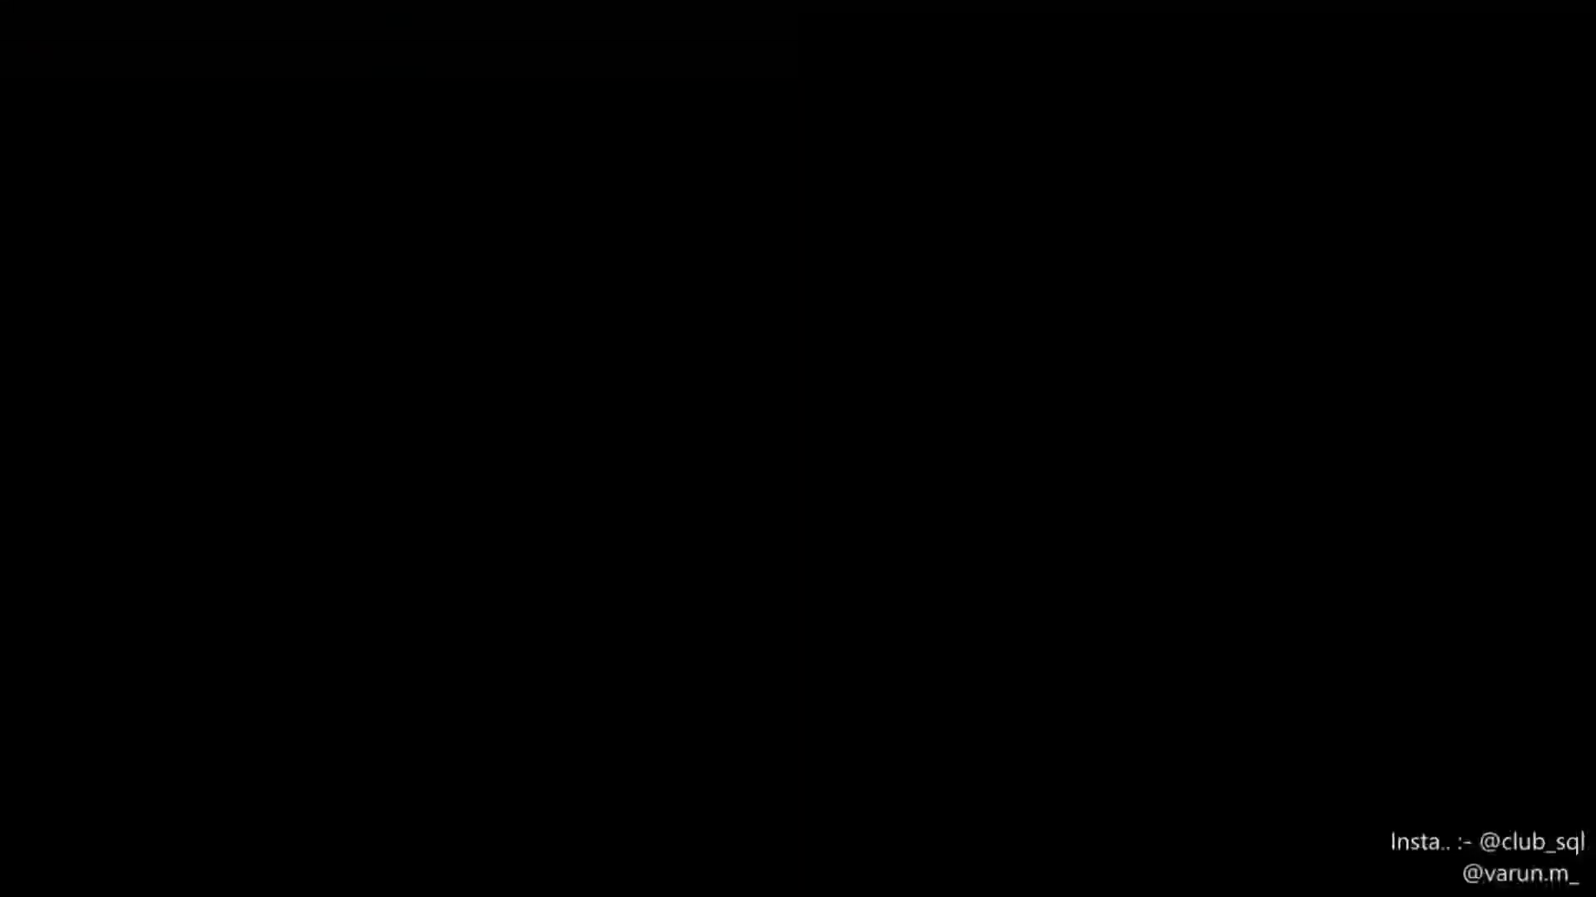
left_click(715, 645)
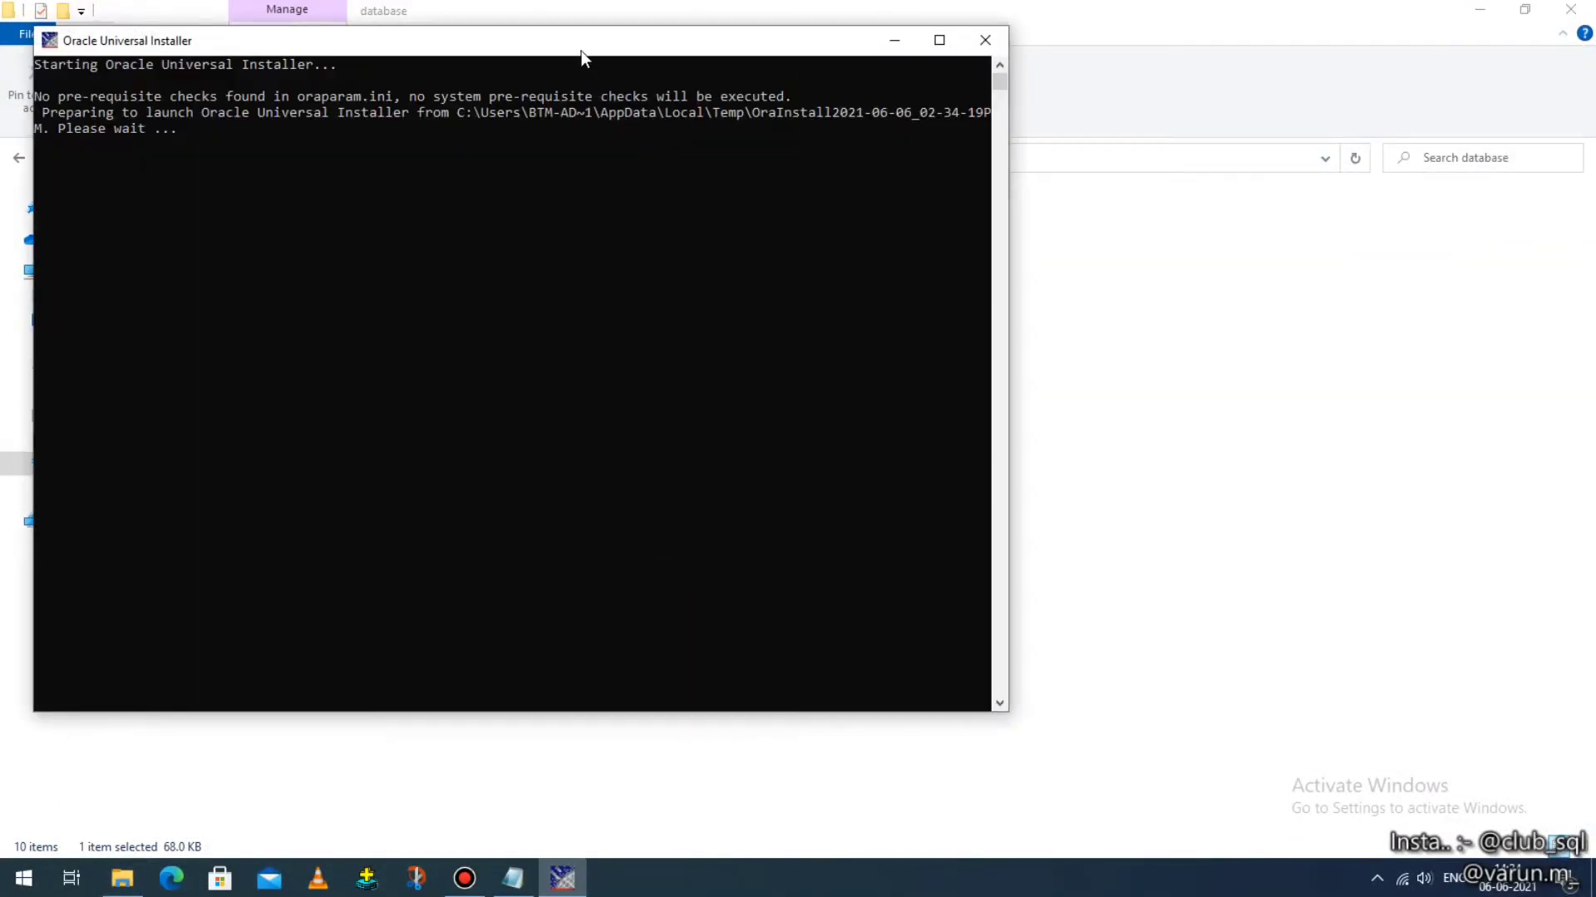
left_click_drag(580, 51, 740, 134)
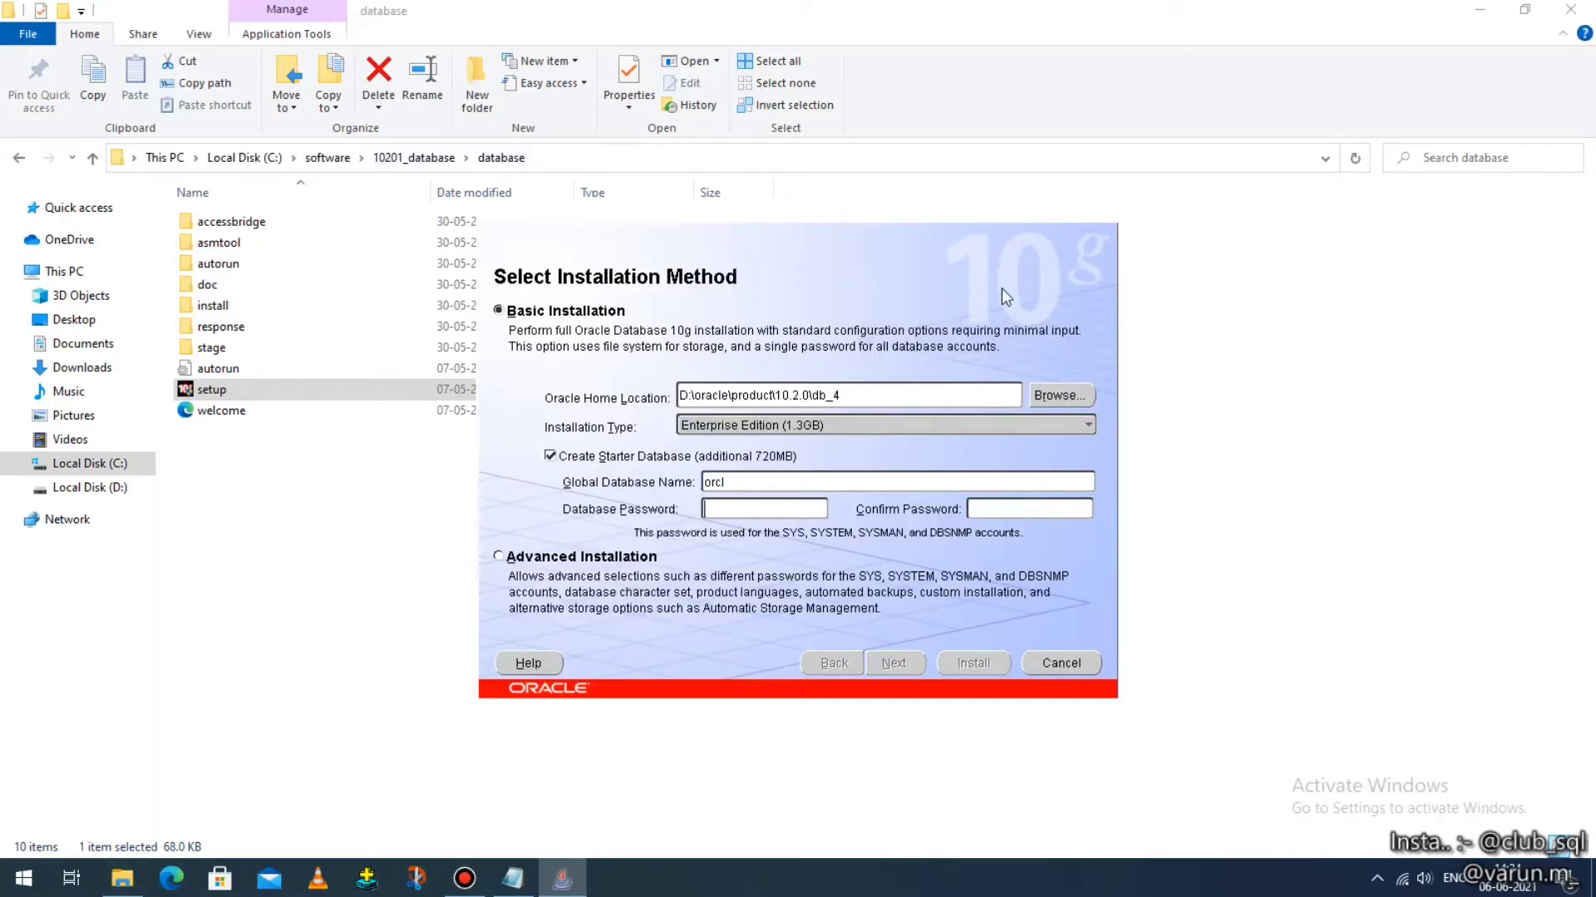
Enter the starter database password in both password fields, then place the cursor in Global Database Name.
left_click(779, 513)
type("**")
double_click(740, 510)
left_click(998, 511)
type("*****")
left_click(804, 486)
Name the global database orclA and proceed past the Network Configuration prerequisite warning, answering Yes.
type("A")
left_click(894, 664)
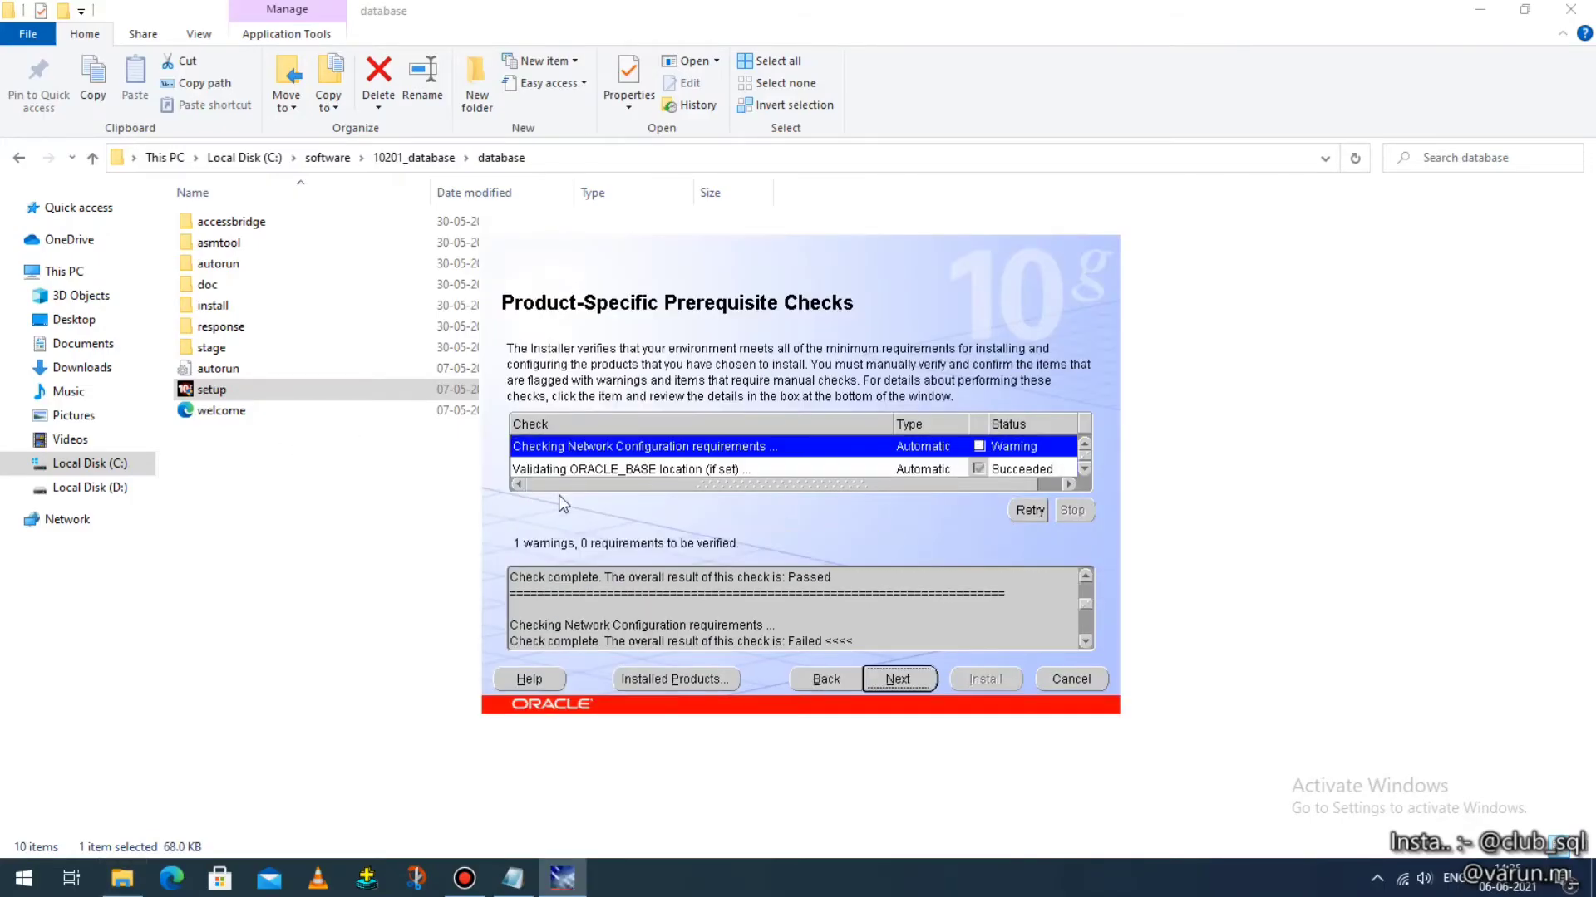
left_click(531, 883)
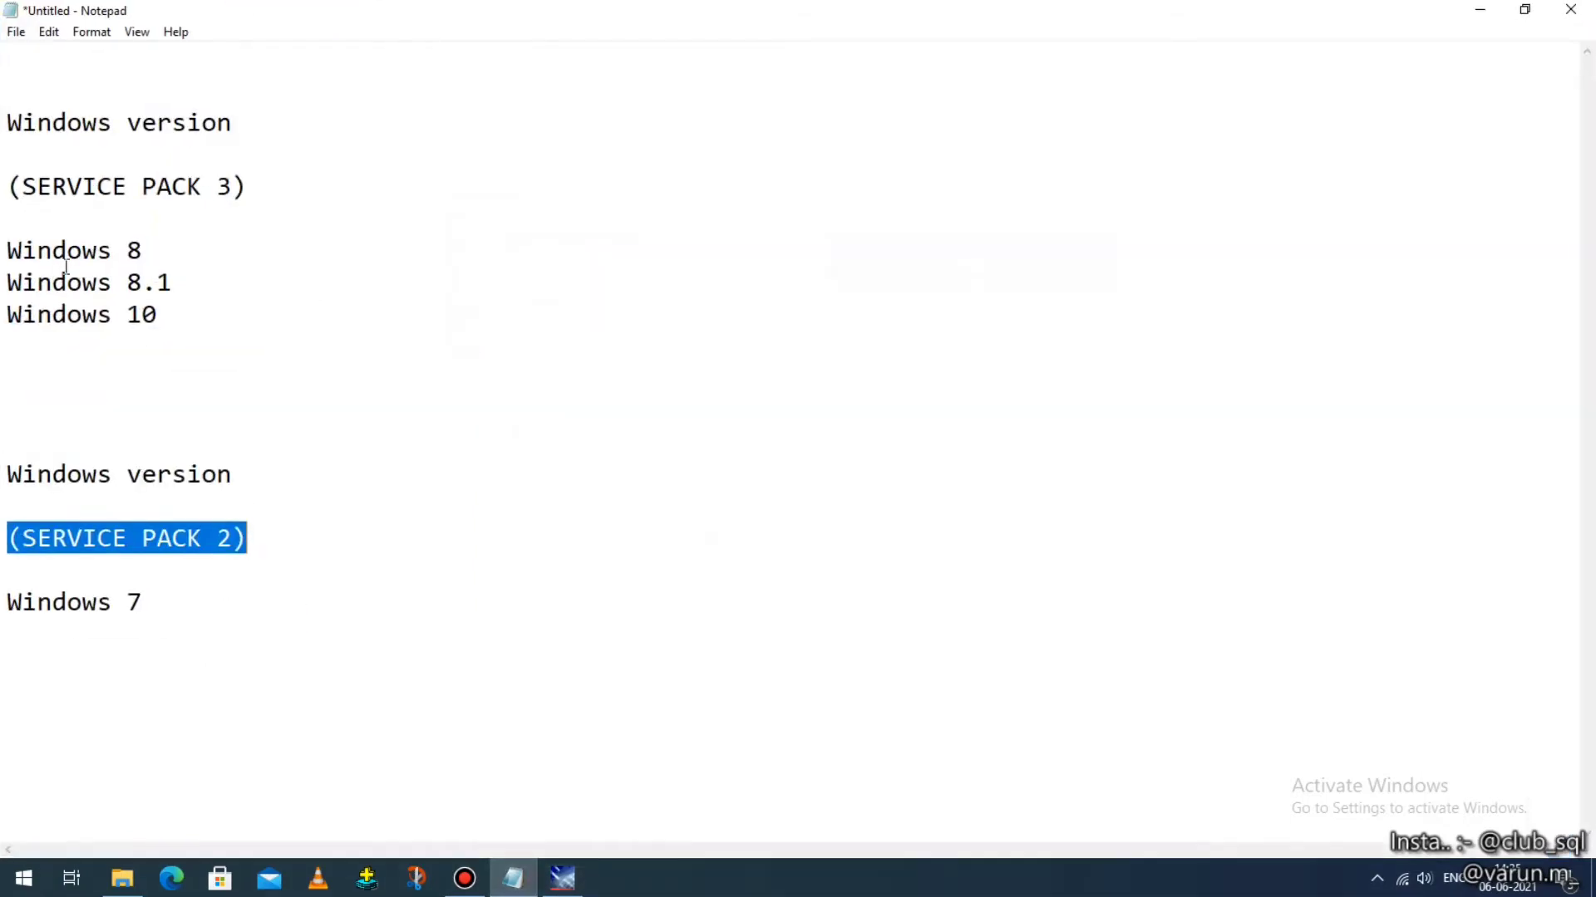
left_click(529, 878)
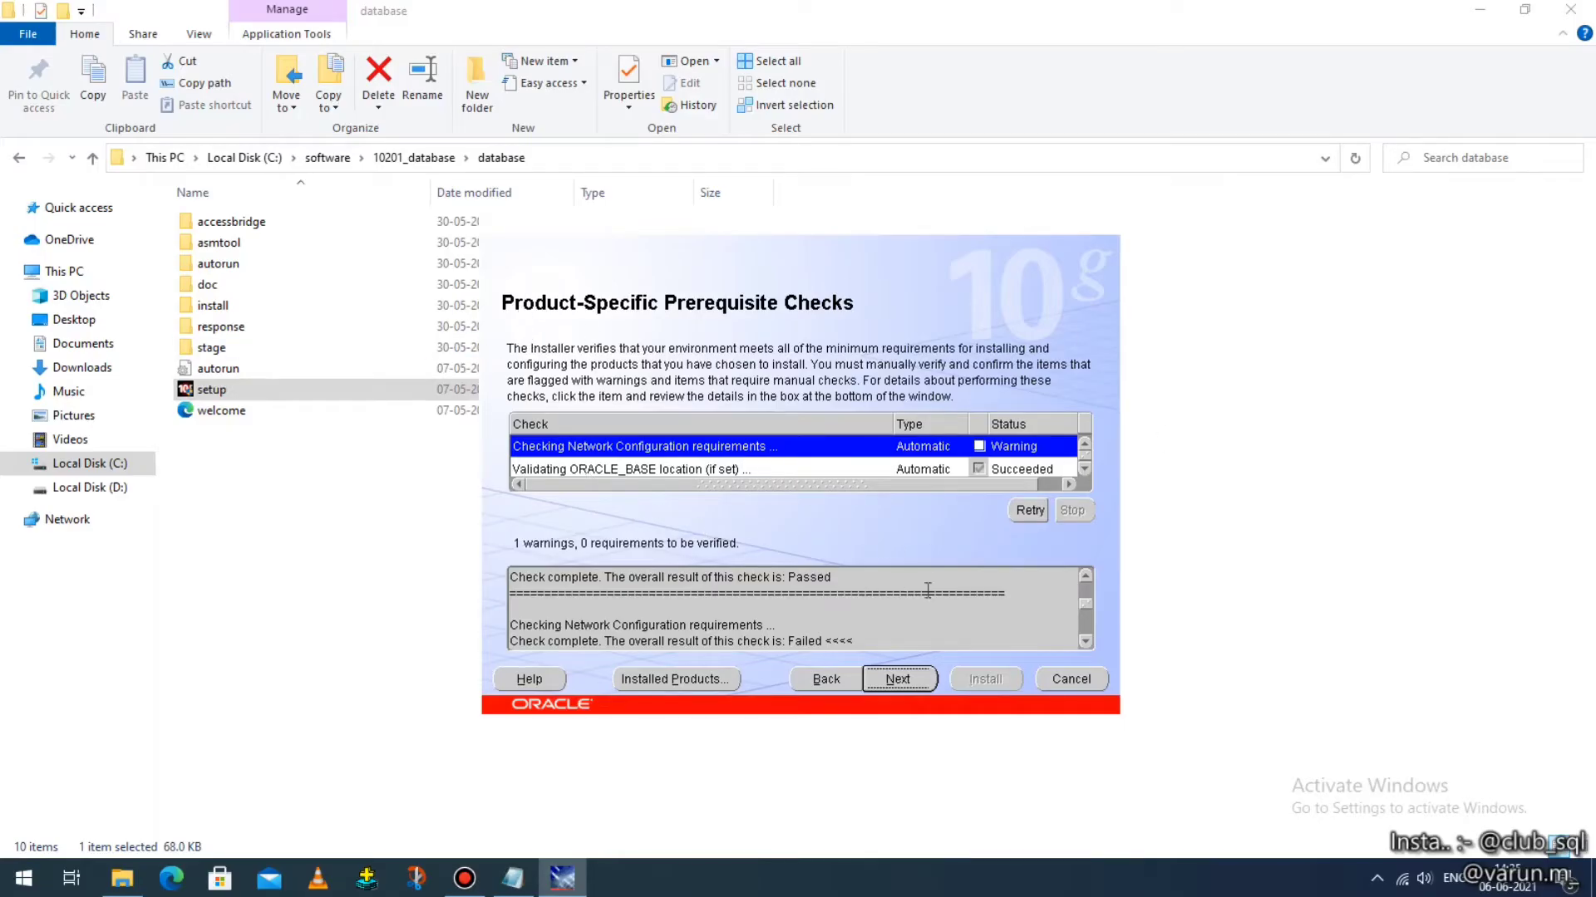
left_click(902, 681)
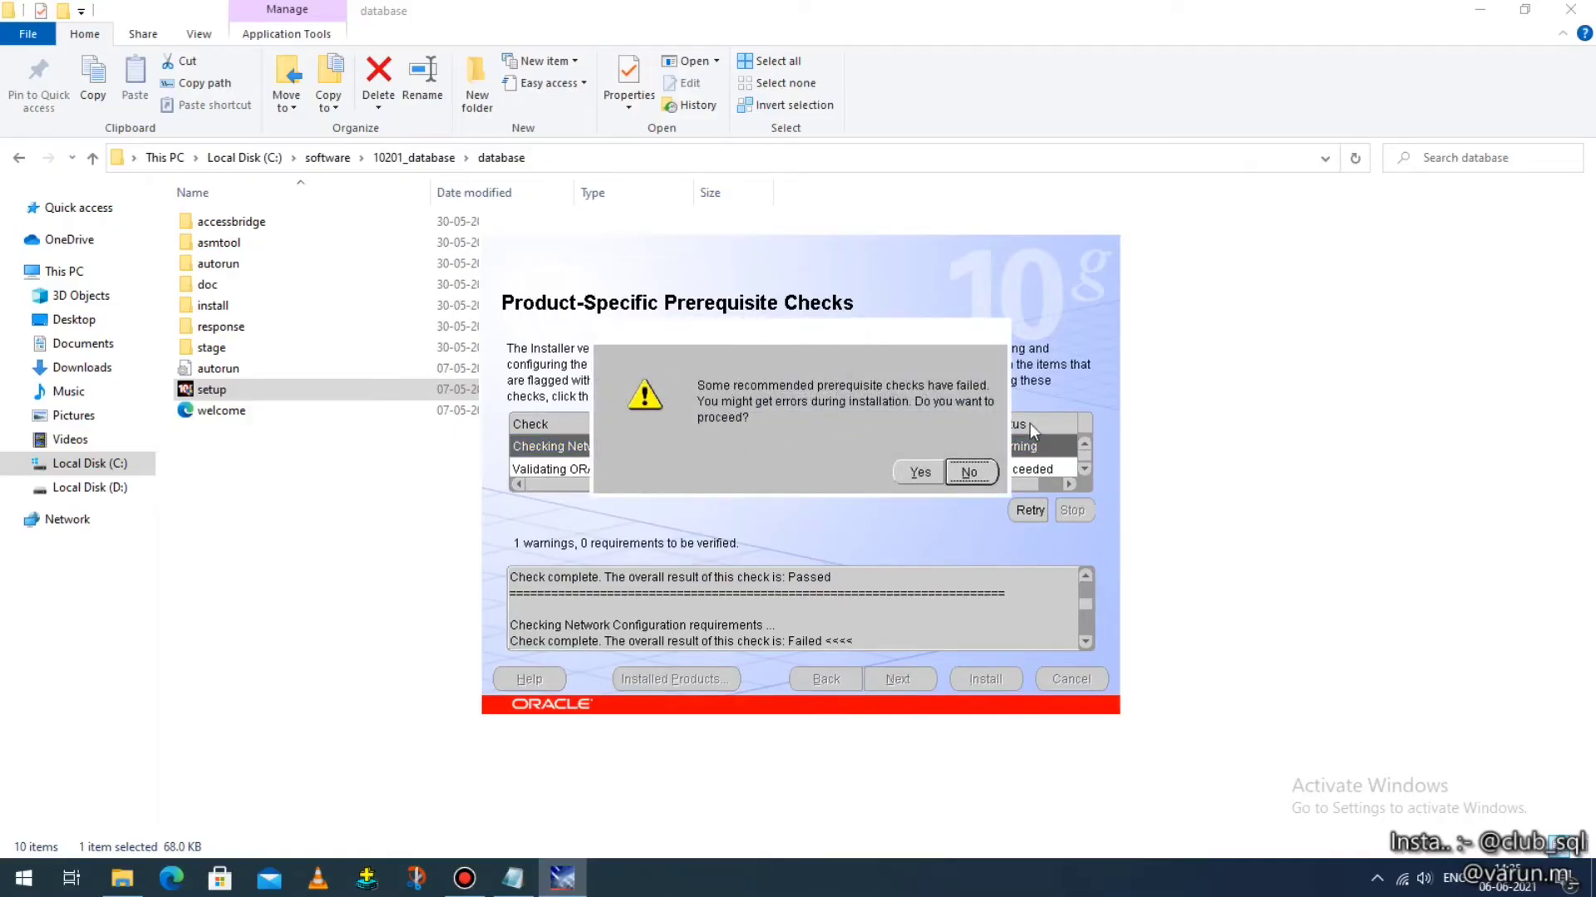
left_click(920, 472)
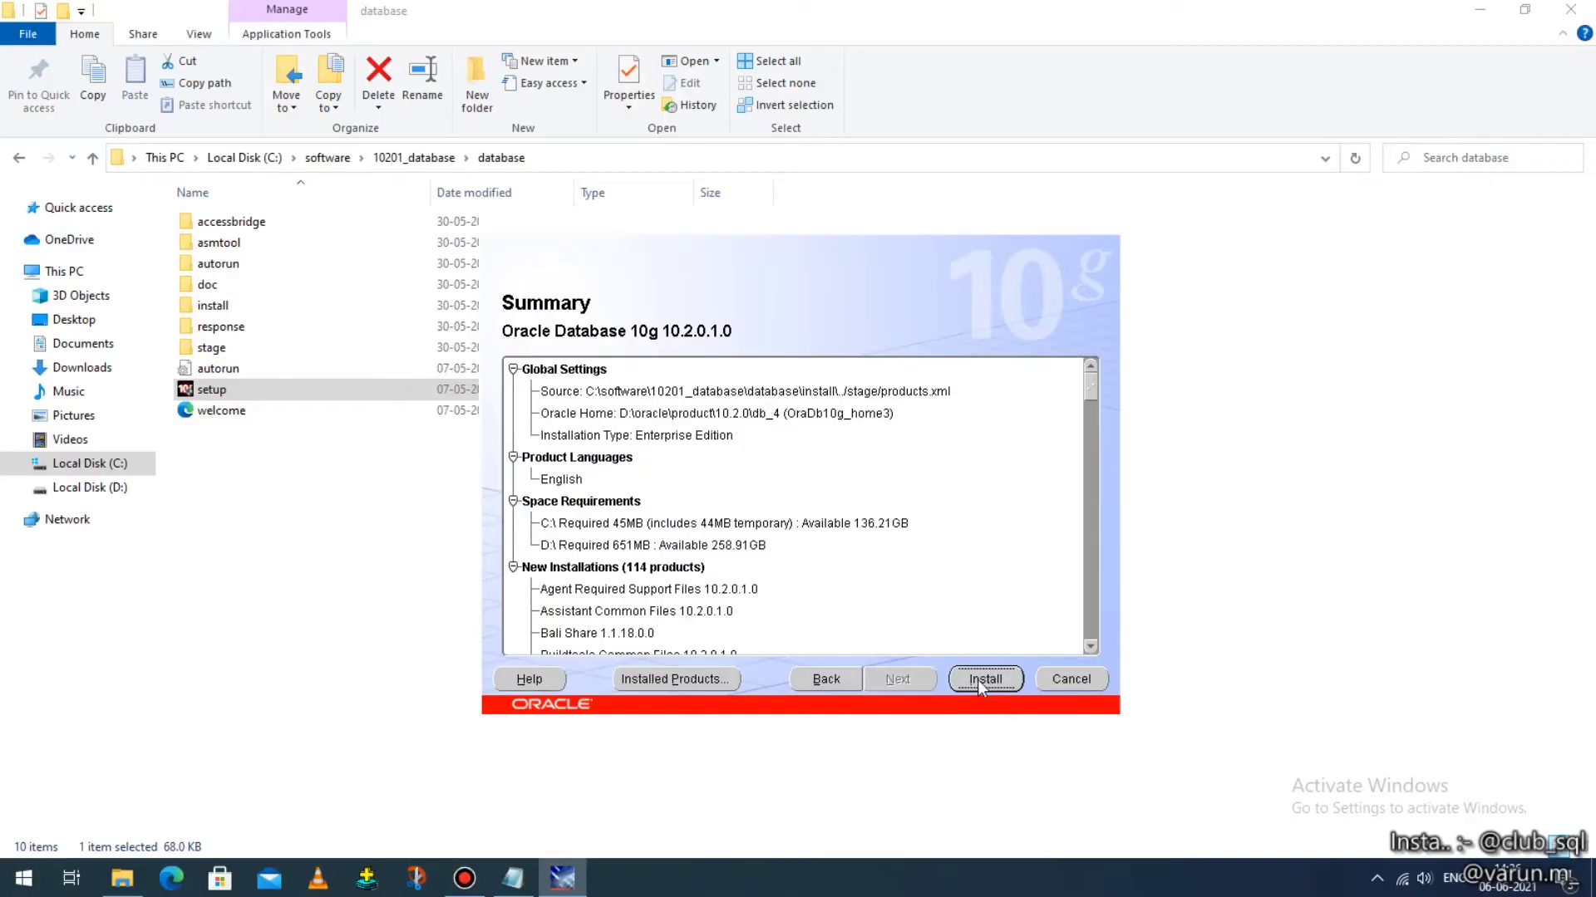
Start installing Oracle Database 10g 10.2.0.1.0 from the Summary page and watch the progress.
left_click(978, 679)
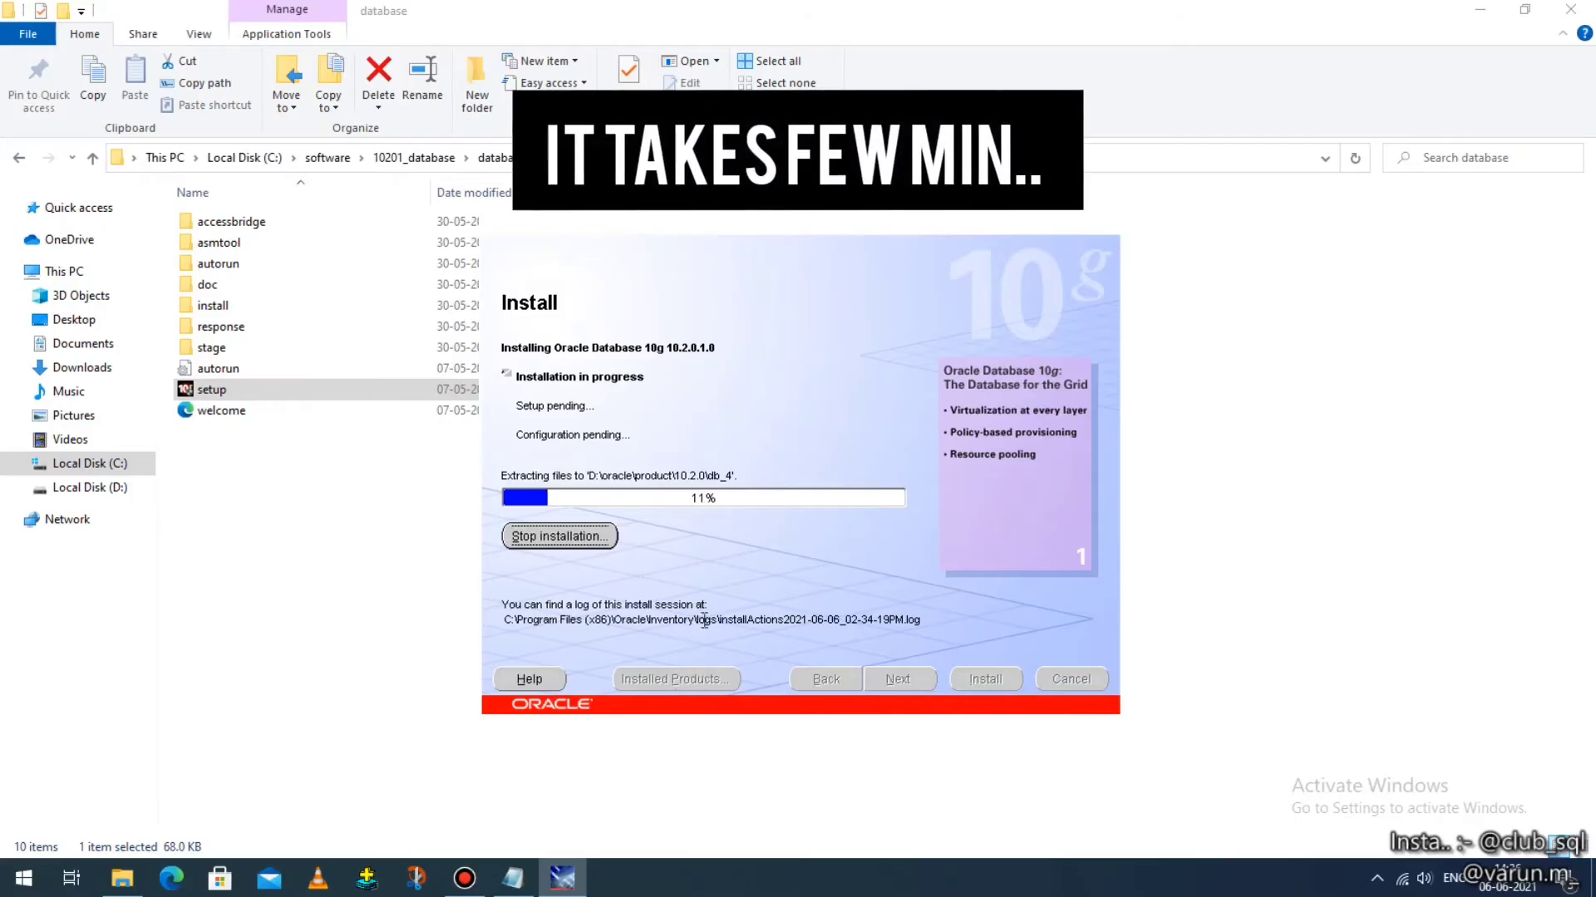
mouse_move(831, 605)
left_mouse_down()
mouse_move(579, 619)
mouse_move(852, 605)
left_mouse_up()
left_click(852, 605)
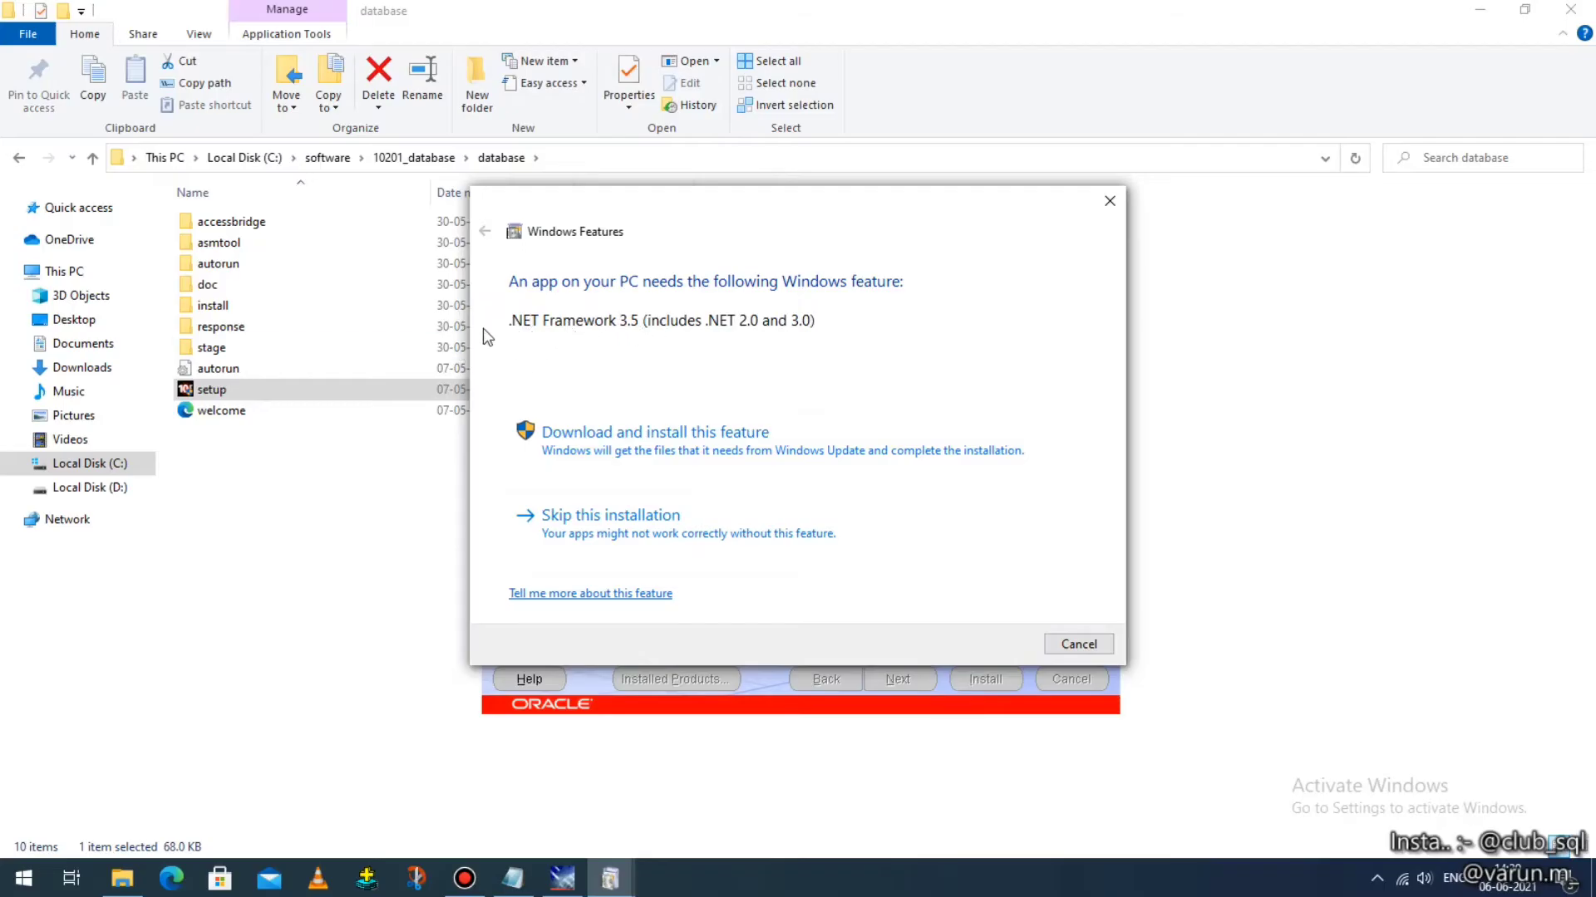
Cancel the Windows Features .NET Framework 3.5 prompt so installation continues.
left_click(1077, 645)
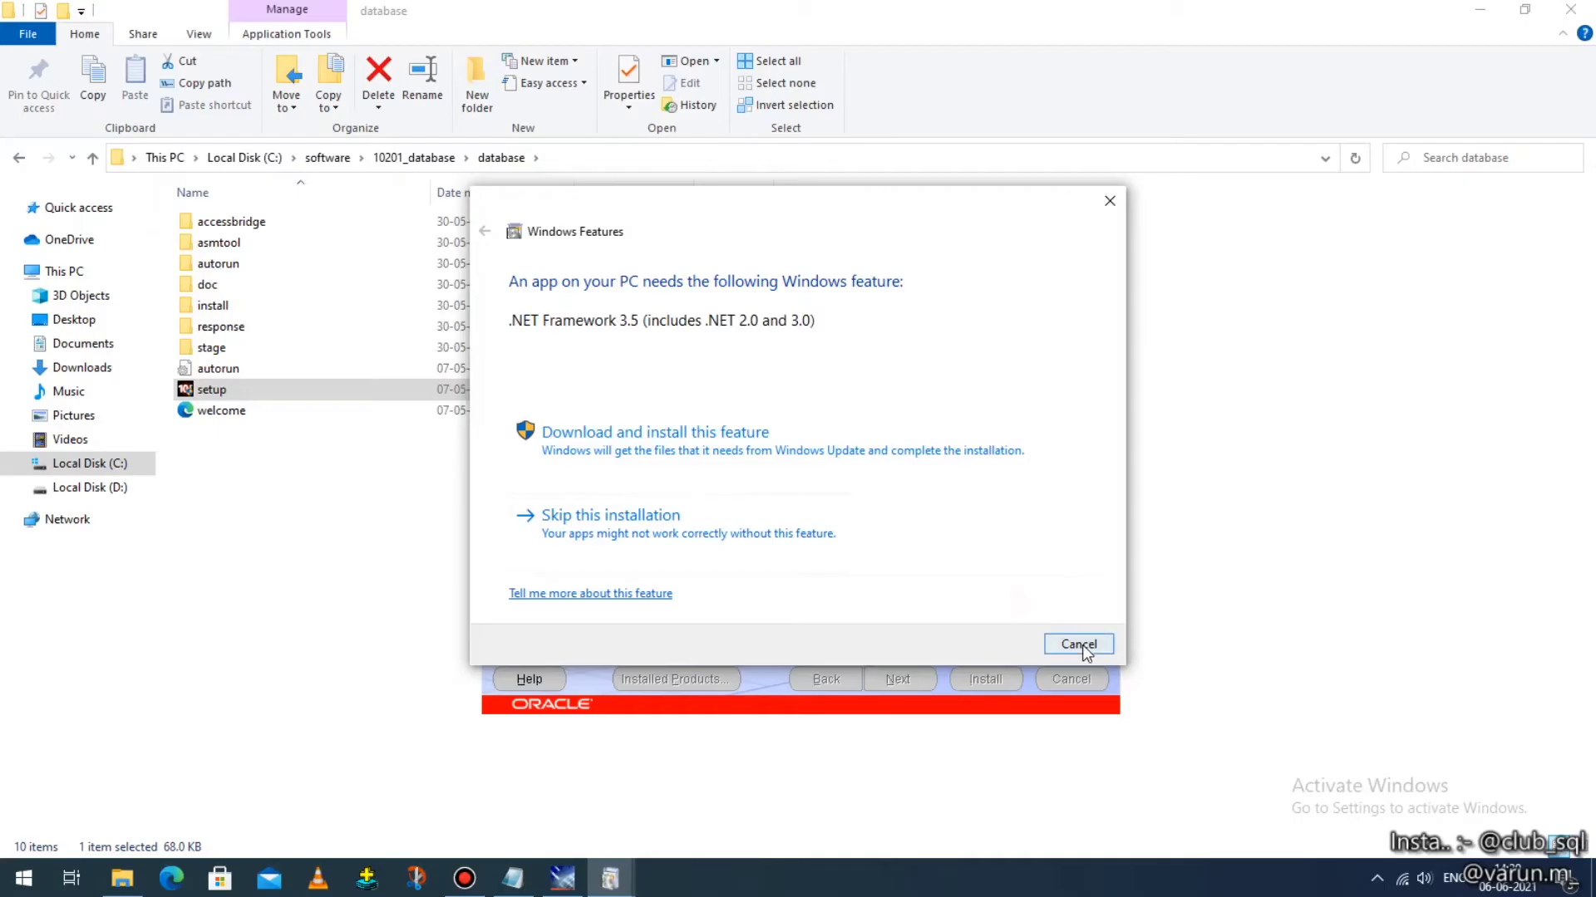
left_click(1081, 645)
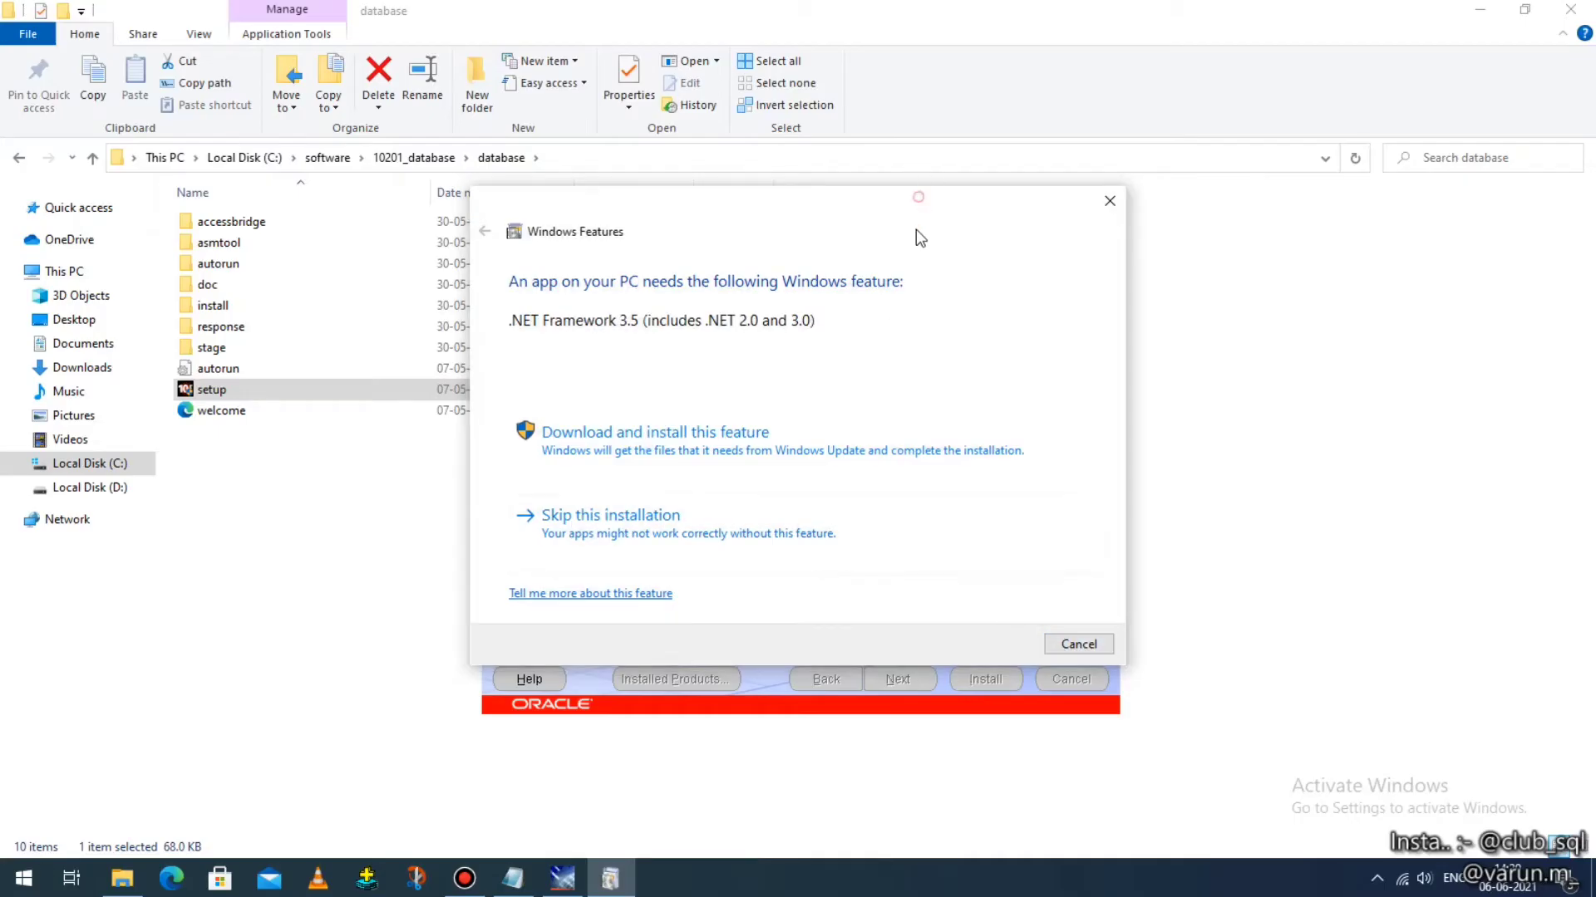
left_click(1074, 646)
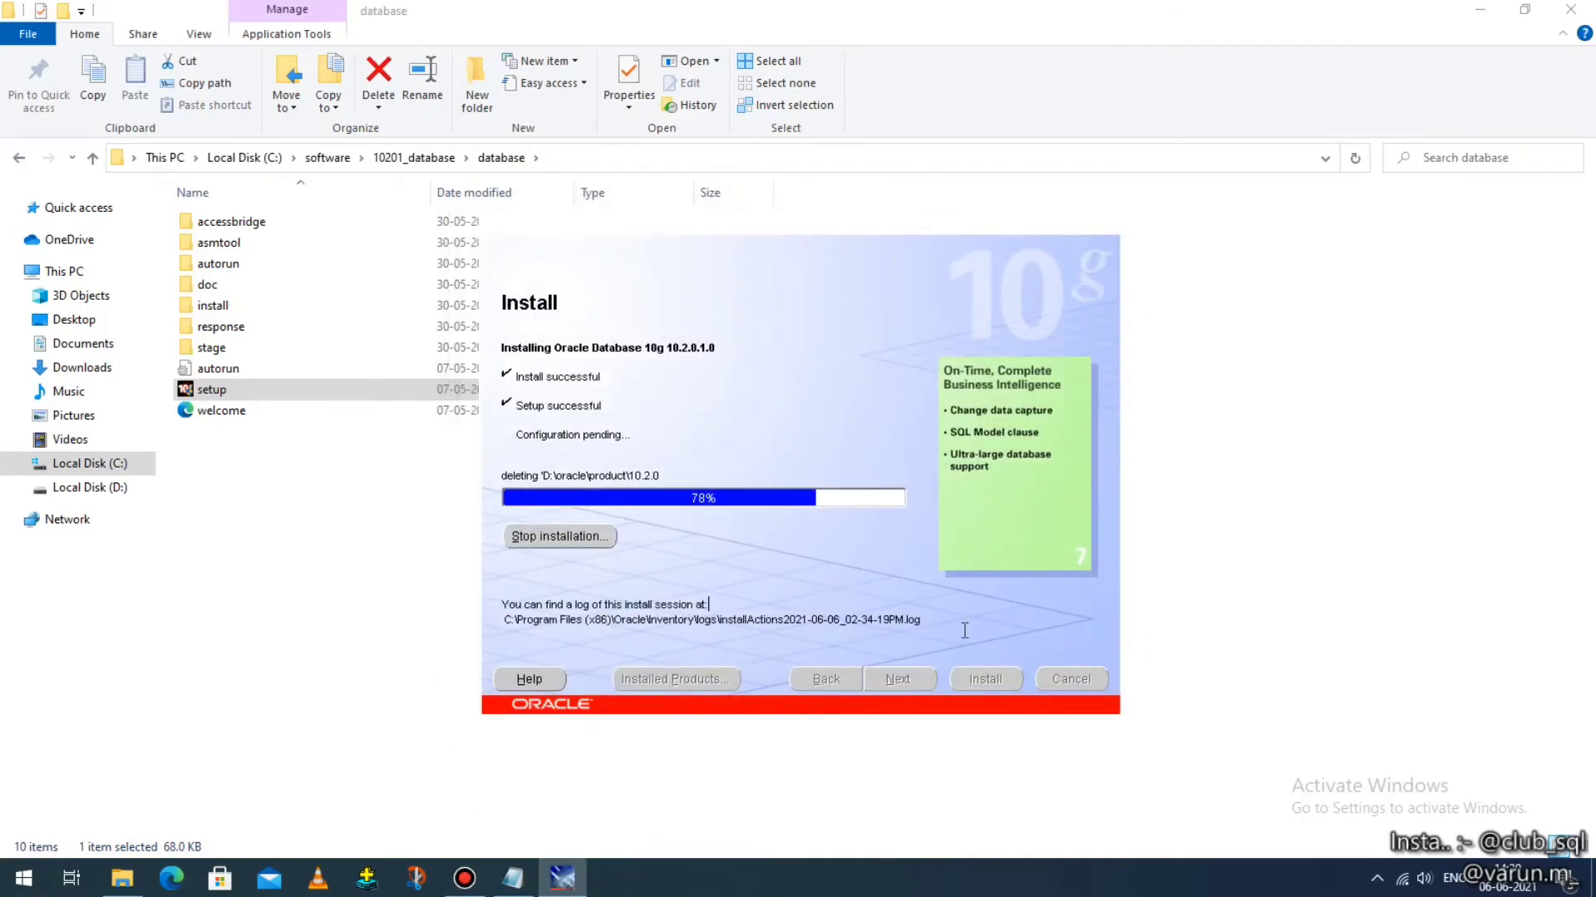
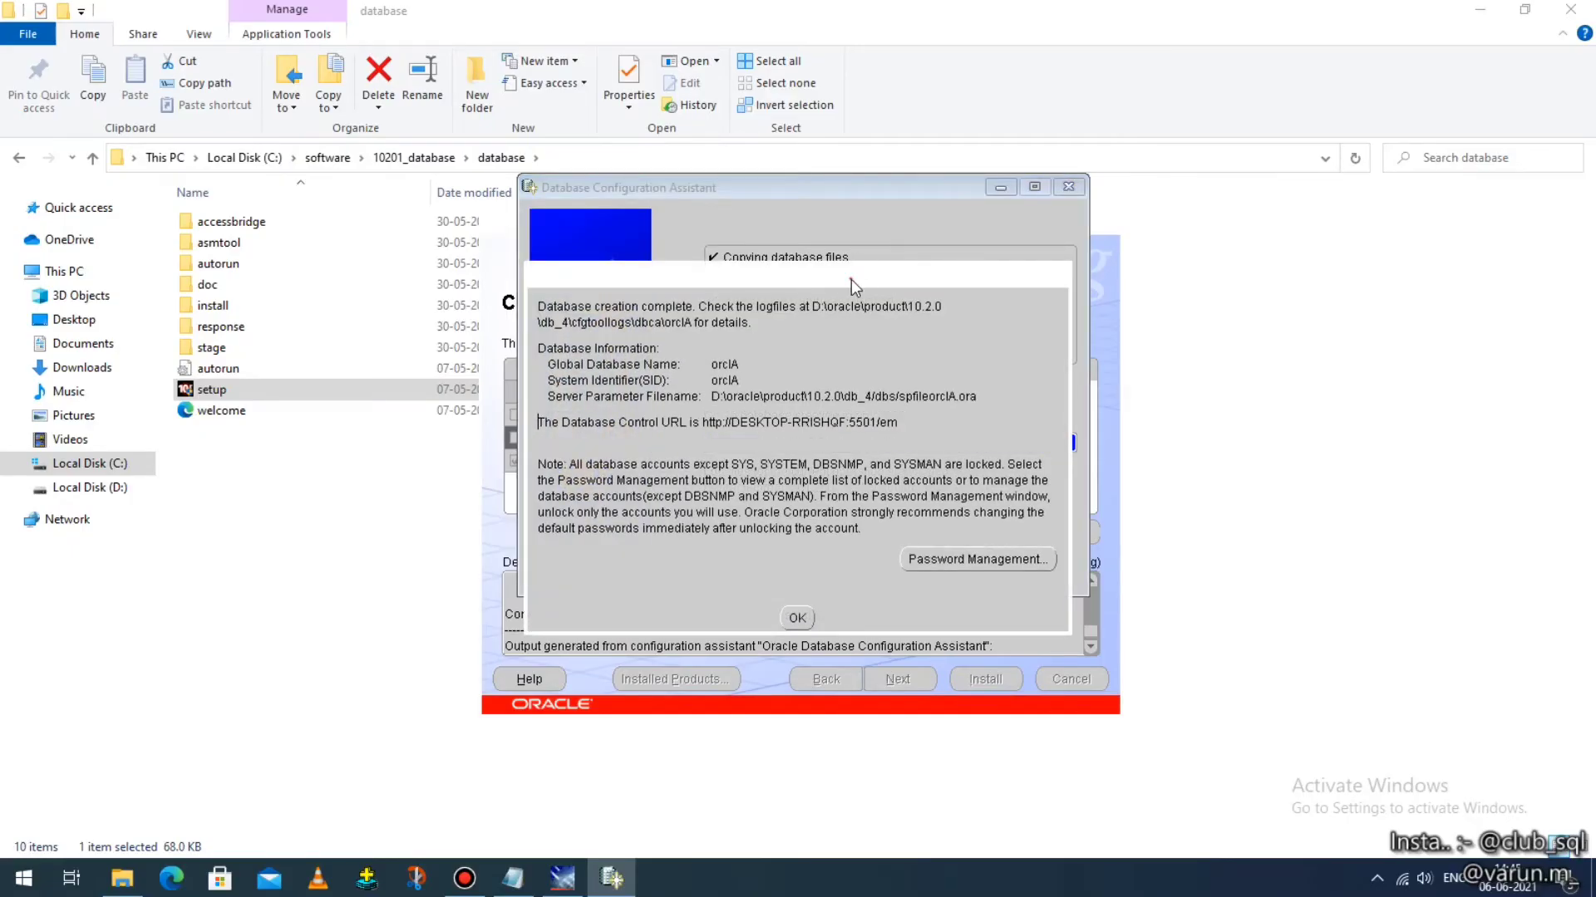
Drag the orclA 'Database creation complete' summary dialog higher so it is fully in view.
left_click_drag(851, 279, 801, 158)
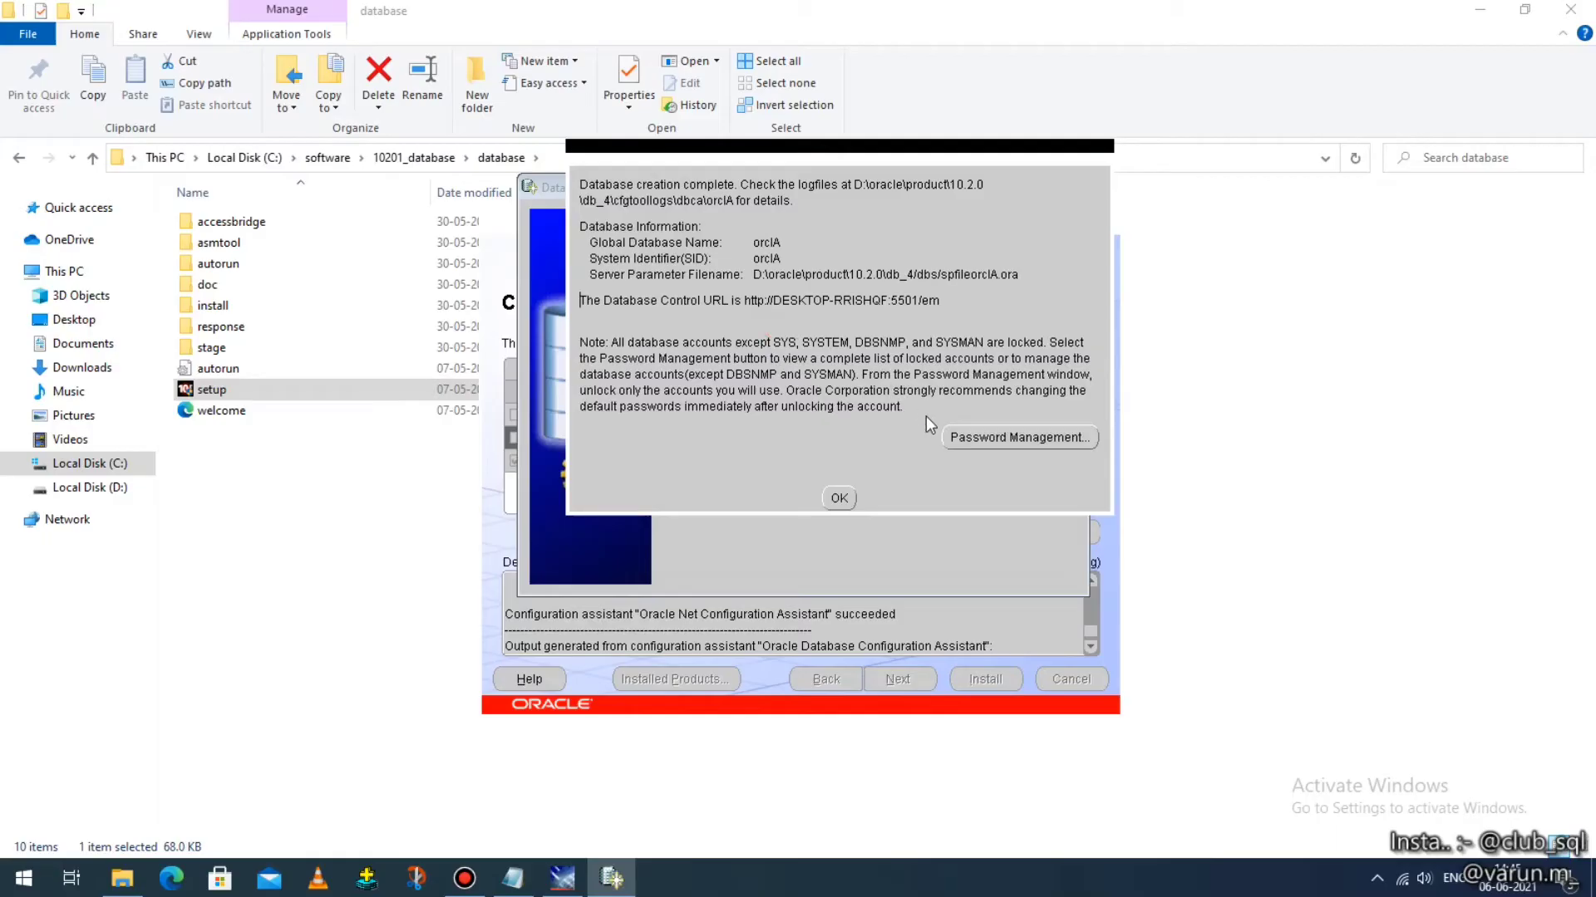
In Password Management, unlock the SCOTT account and enter and confirm its new password.
left_click(981, 432)
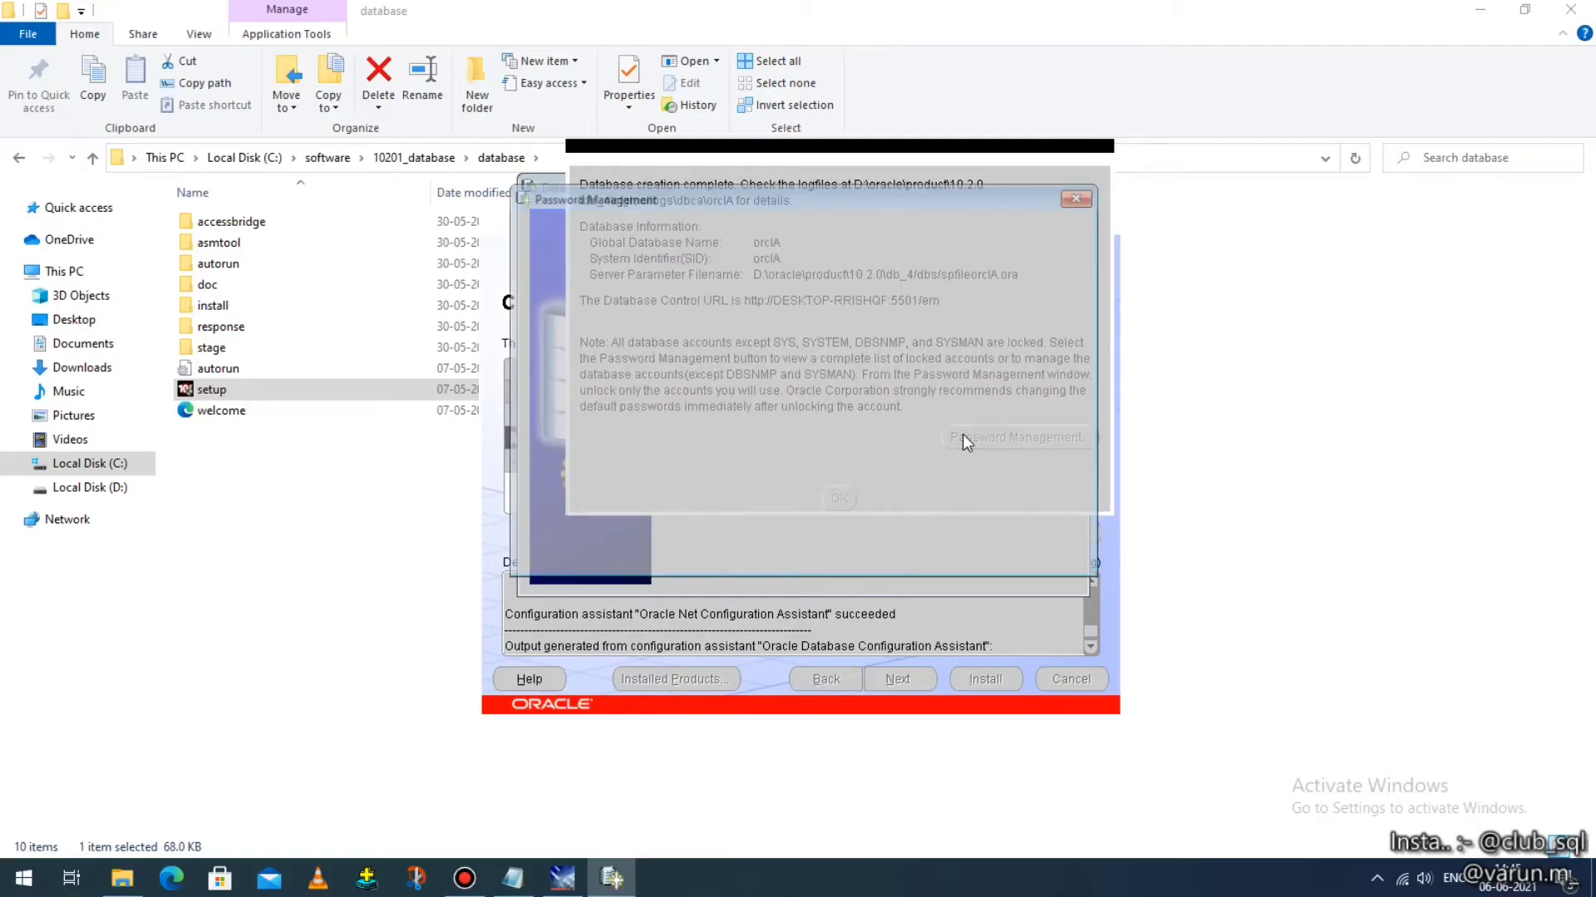
left_click_drag(793, 197, 790, 151)
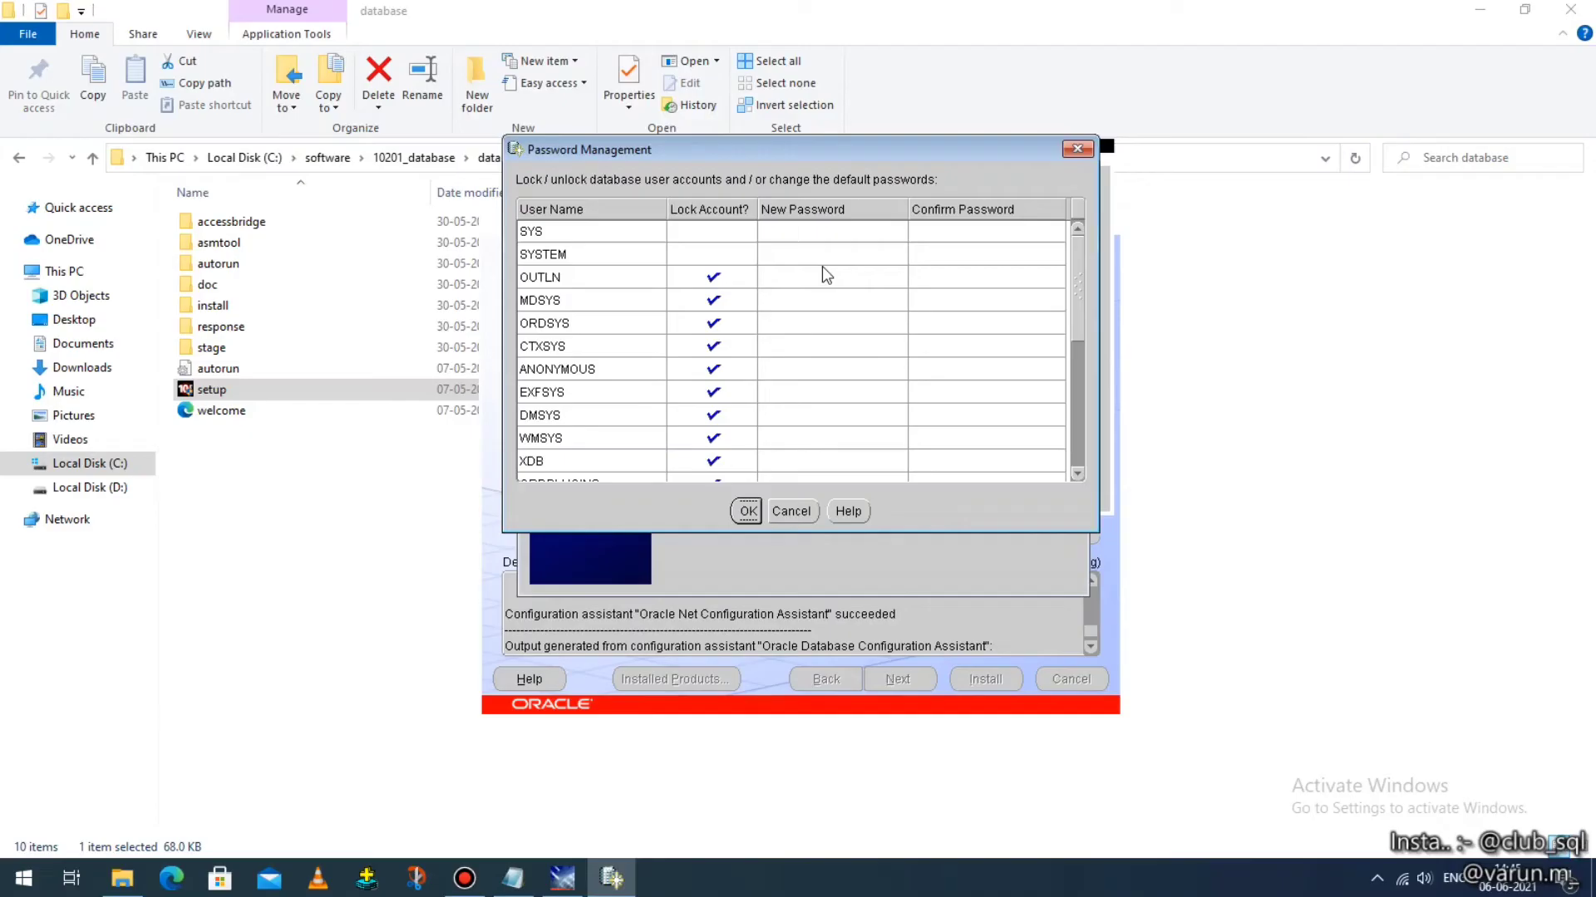
left_click(591, 208)
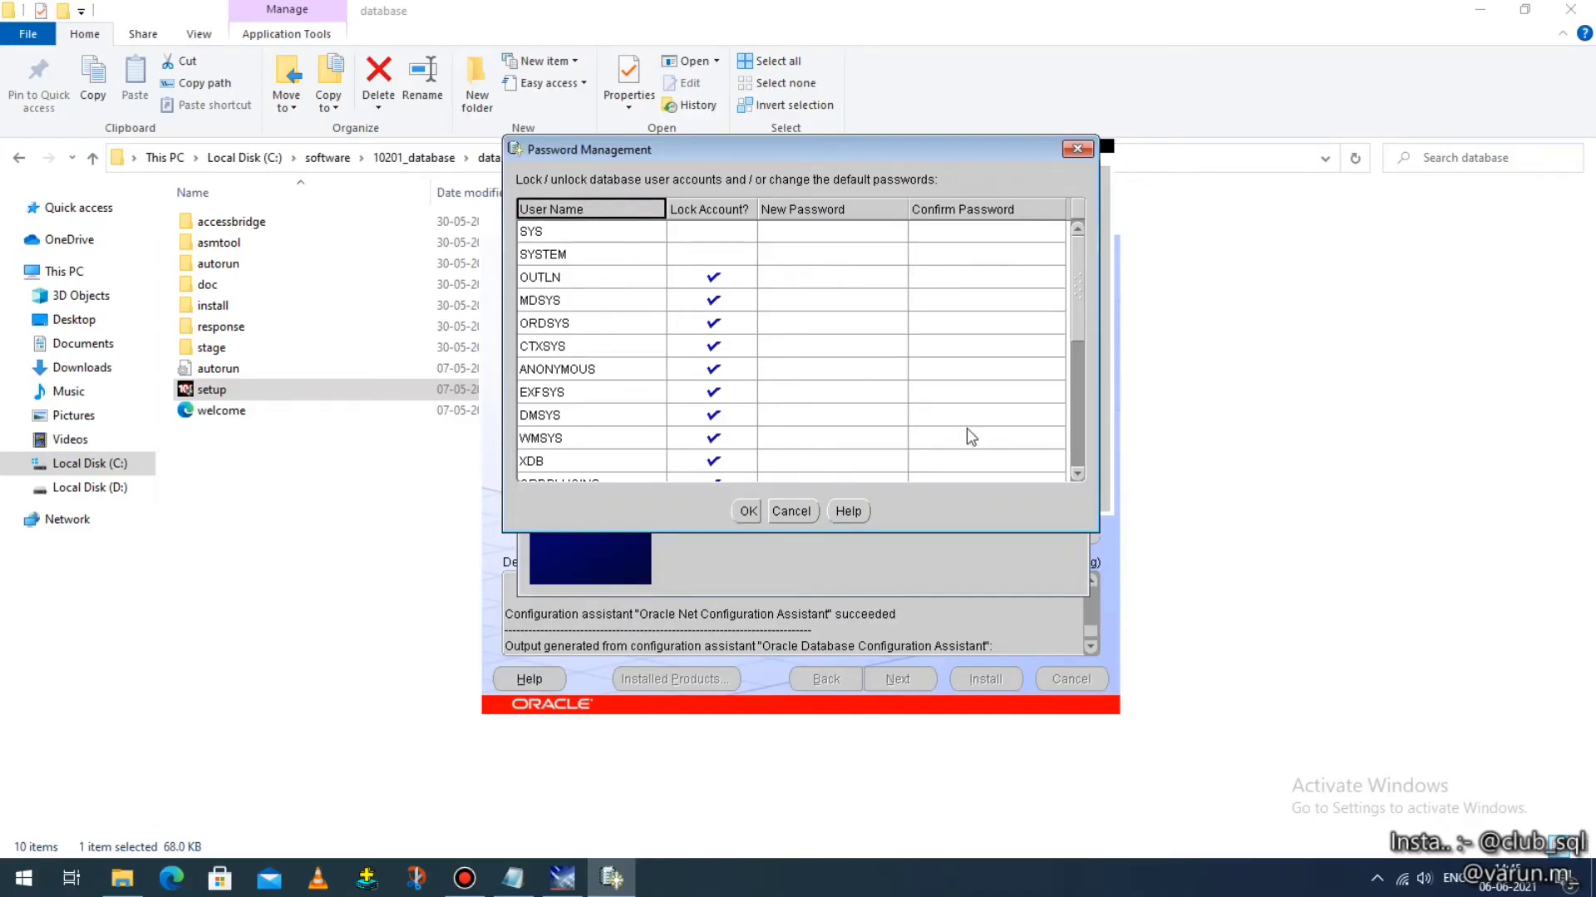
left_click_drag(1077, 291, 1079, 399)
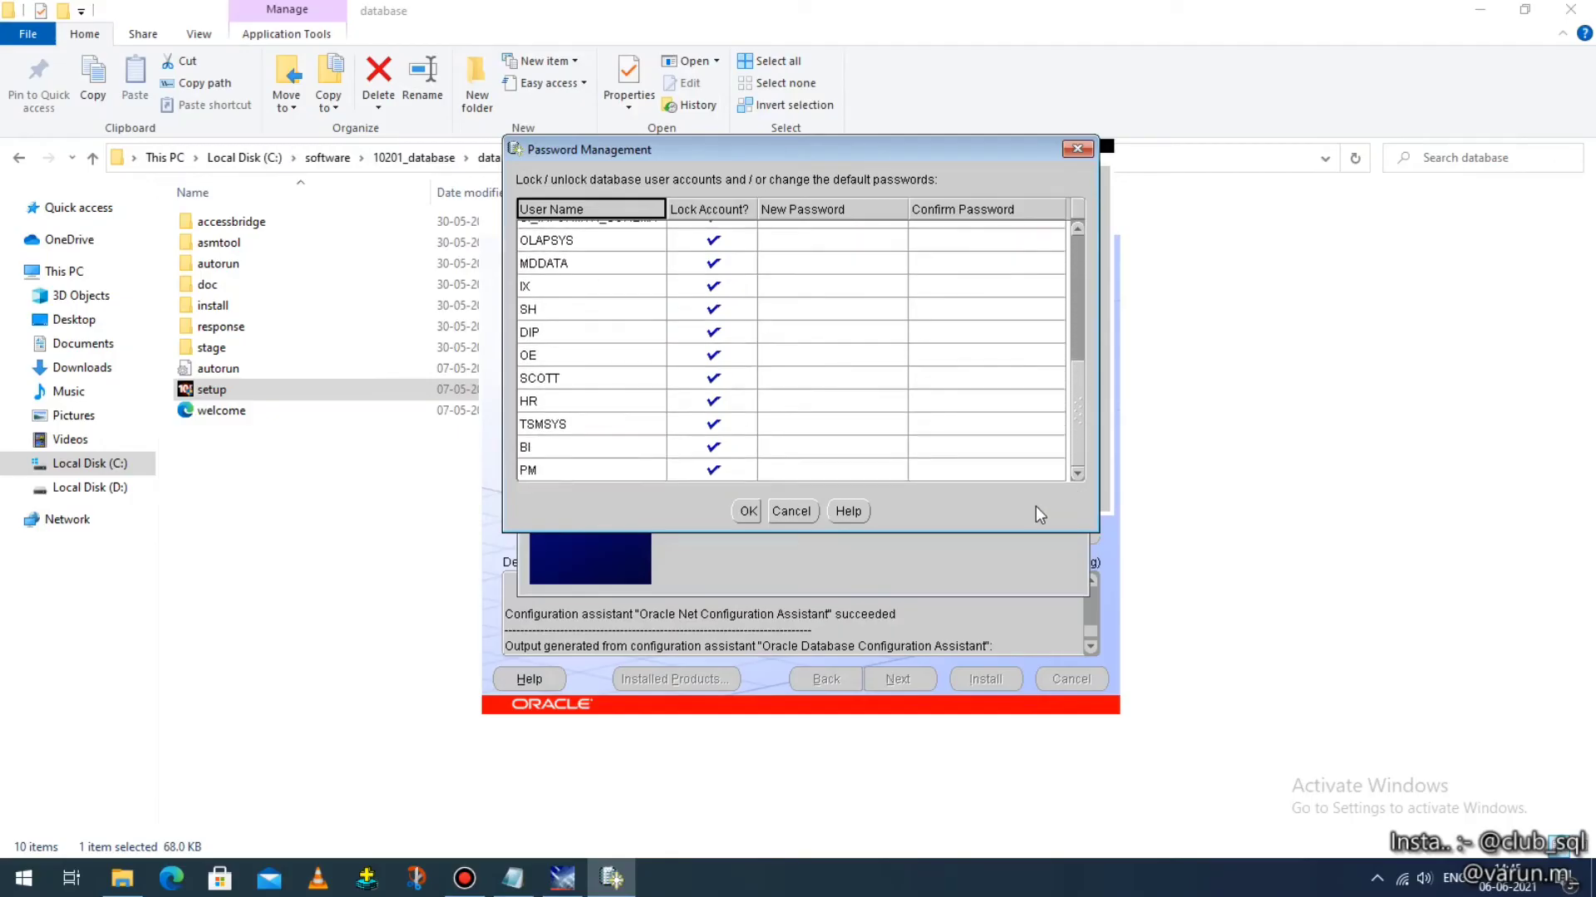
left_click(560, 379)
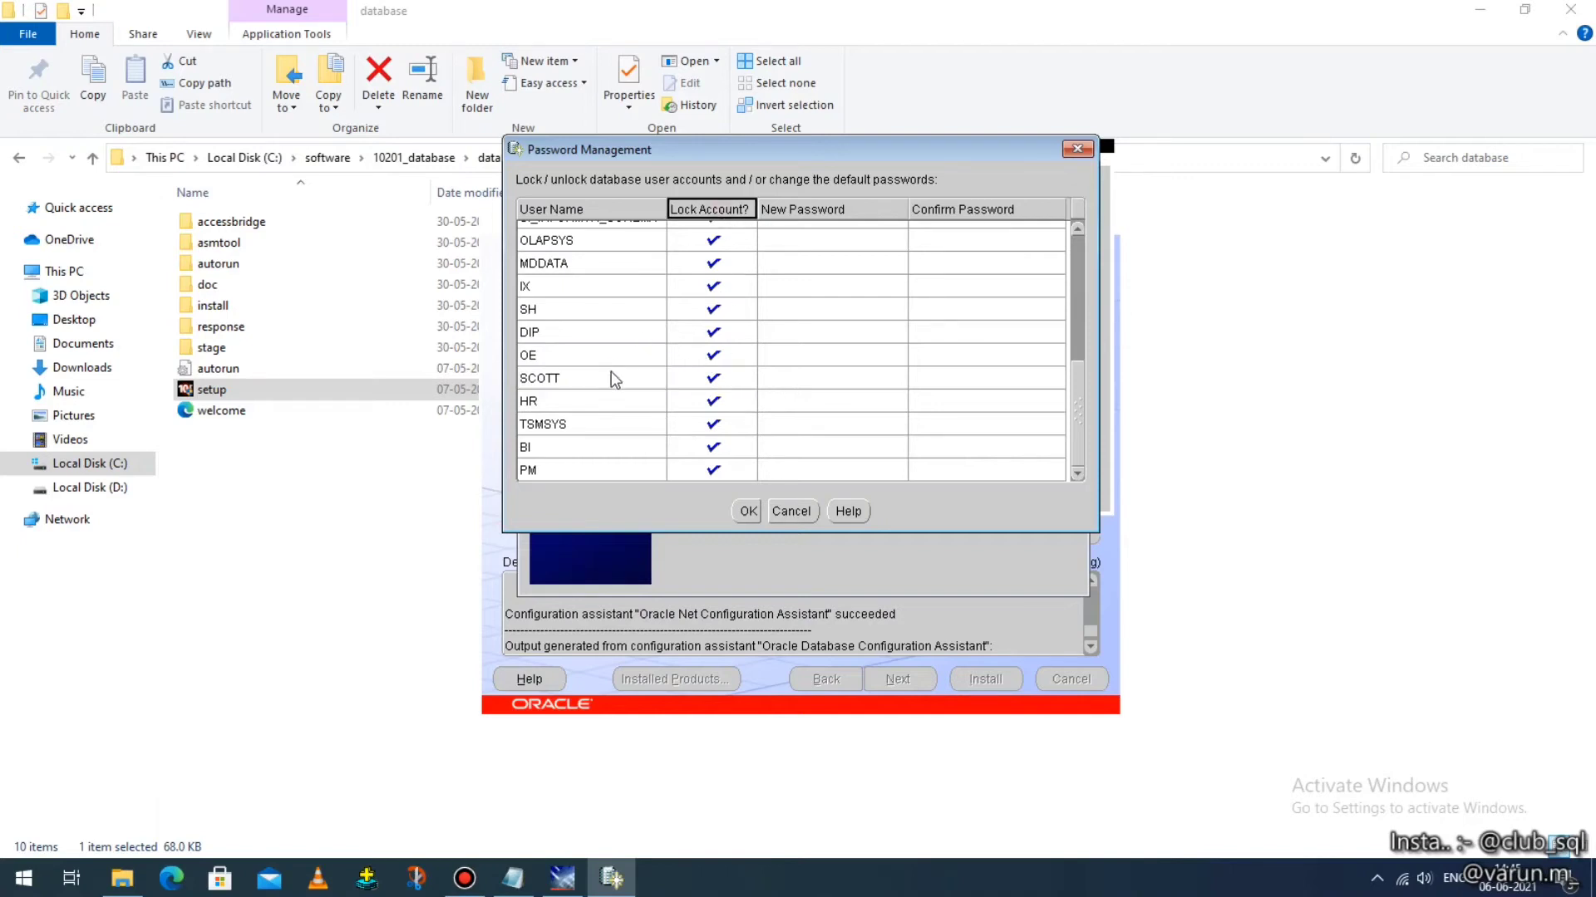
left_click(720, 378)
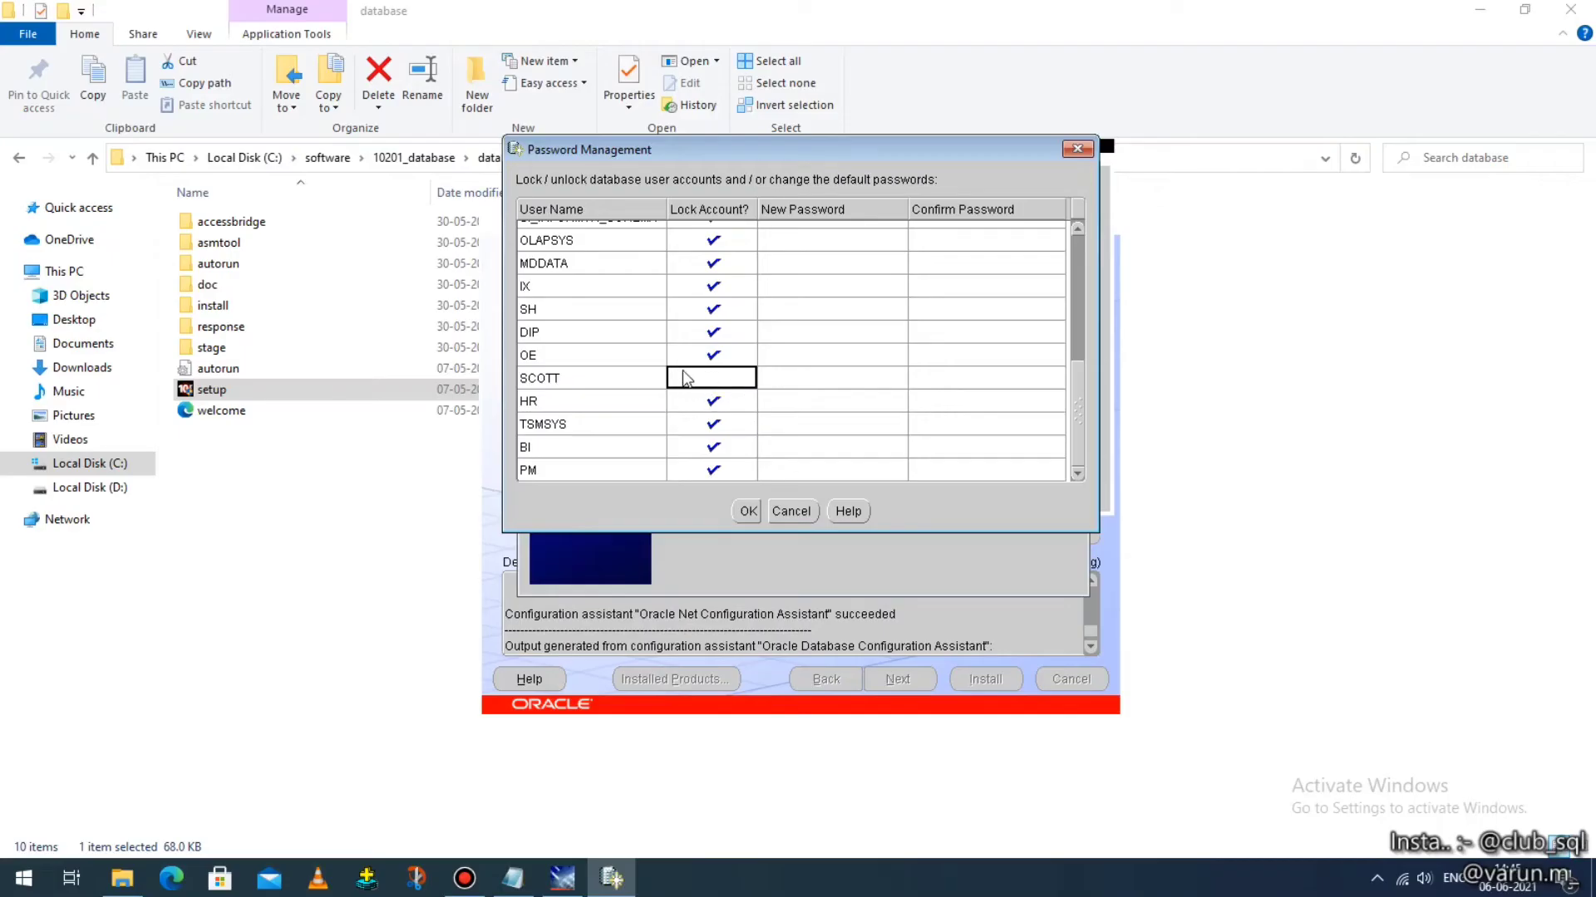
left_click(823, 378)
type("tiger")
left_click_drag(796, 368, 731, 369)
left_click(808, 384)
left_click(941, 386)
type("tiger")
left_click_drag(956, 372, 912, 379)
Unlock the HR account, set and confirm its new password, and apply the changes.
left_click(587, 402)
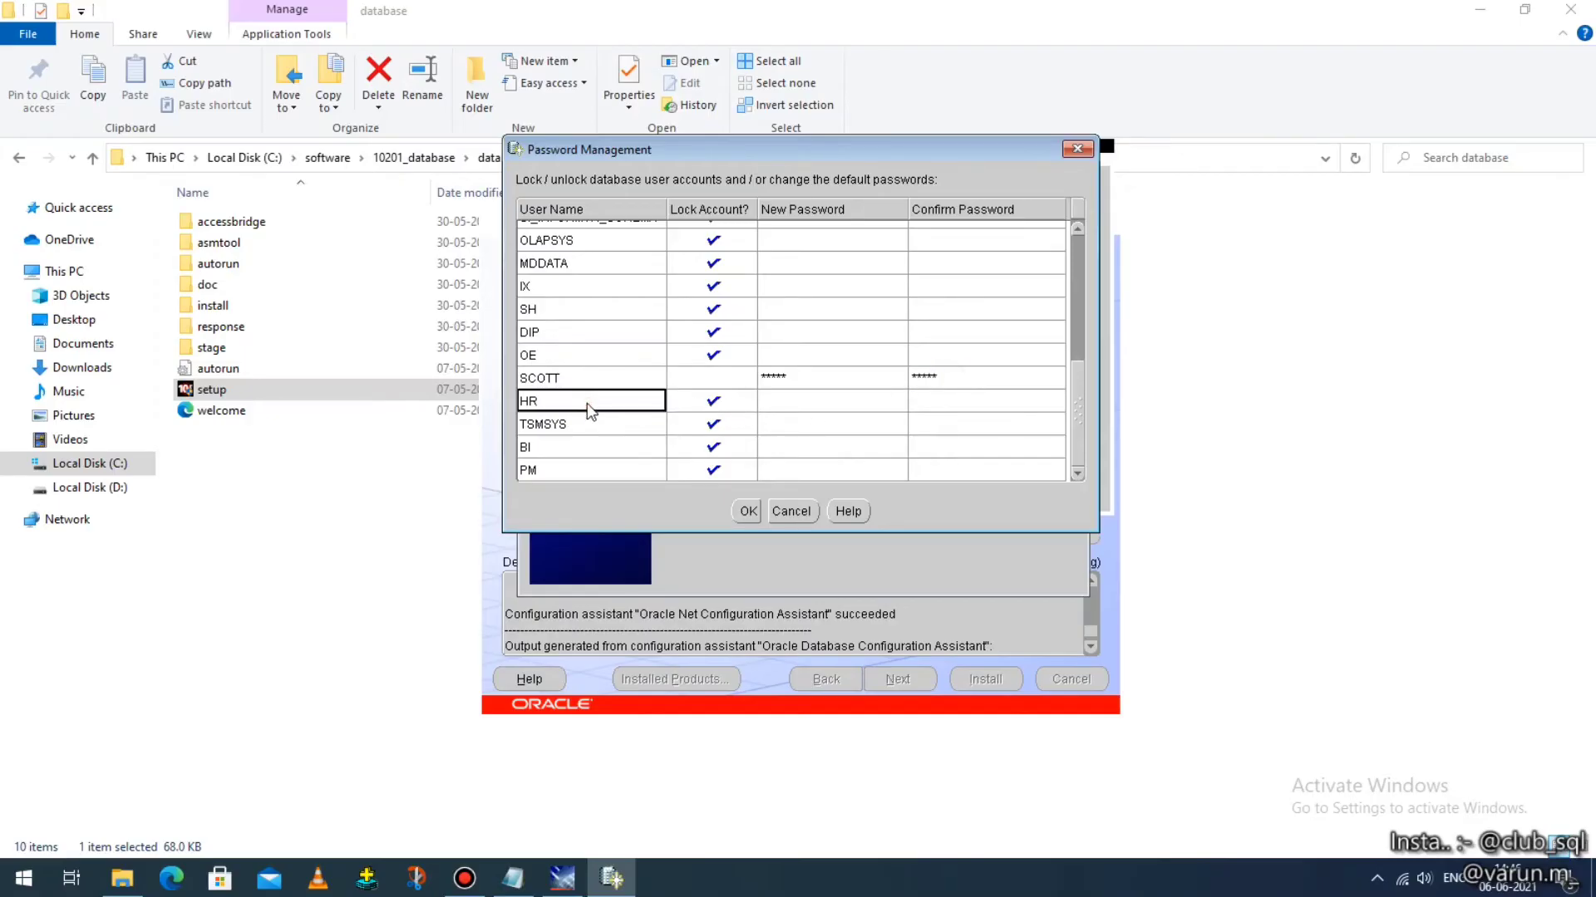
key("Up")
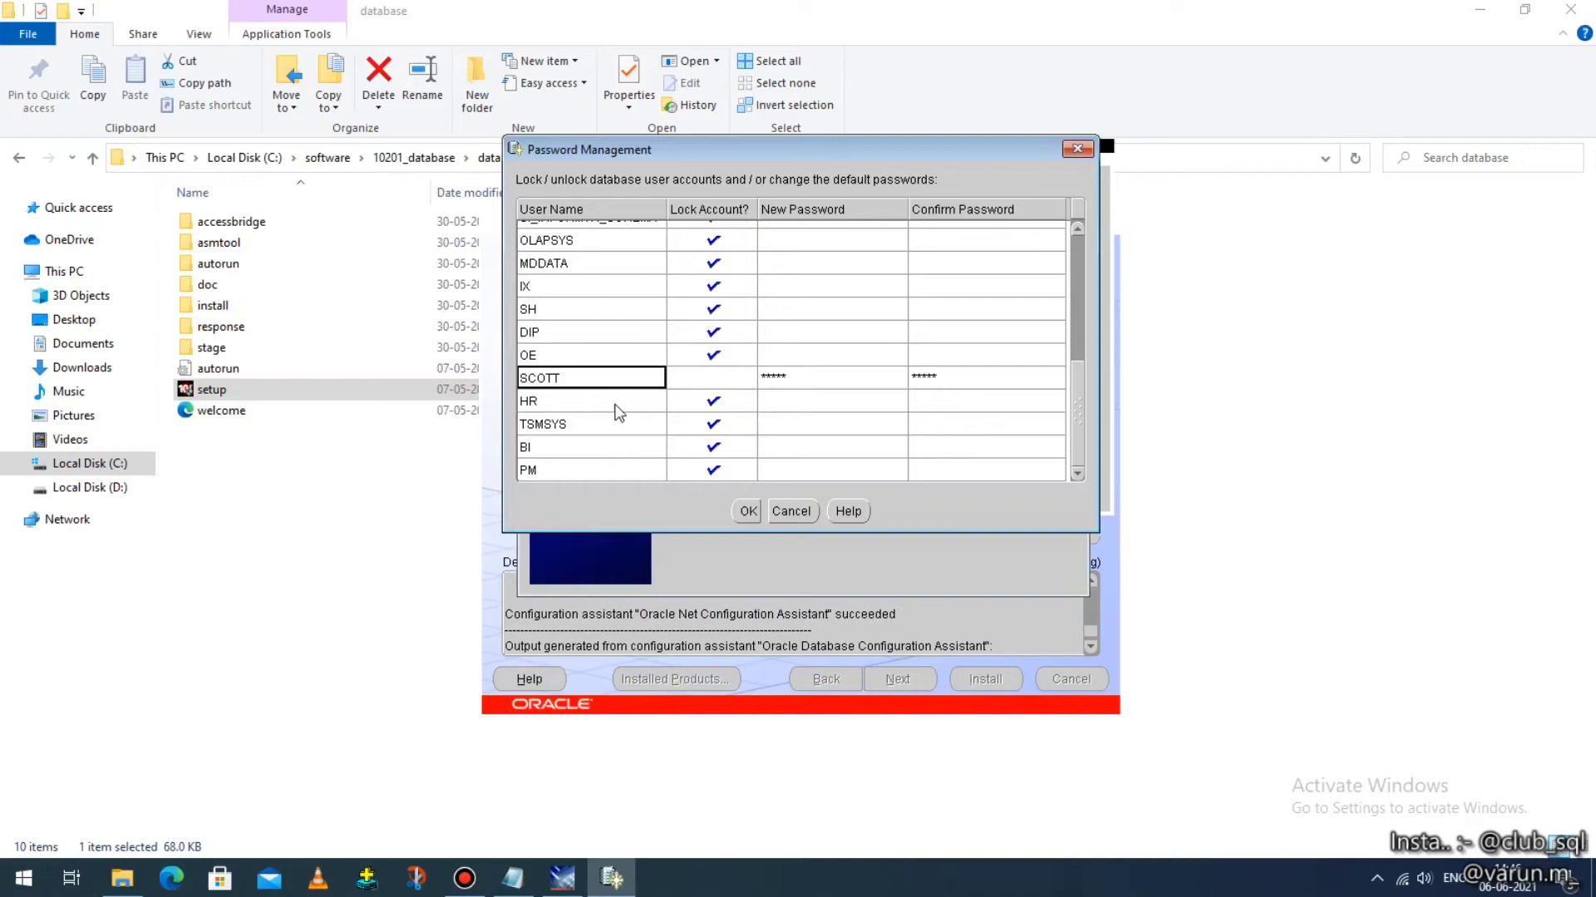
left_click(594, 406)
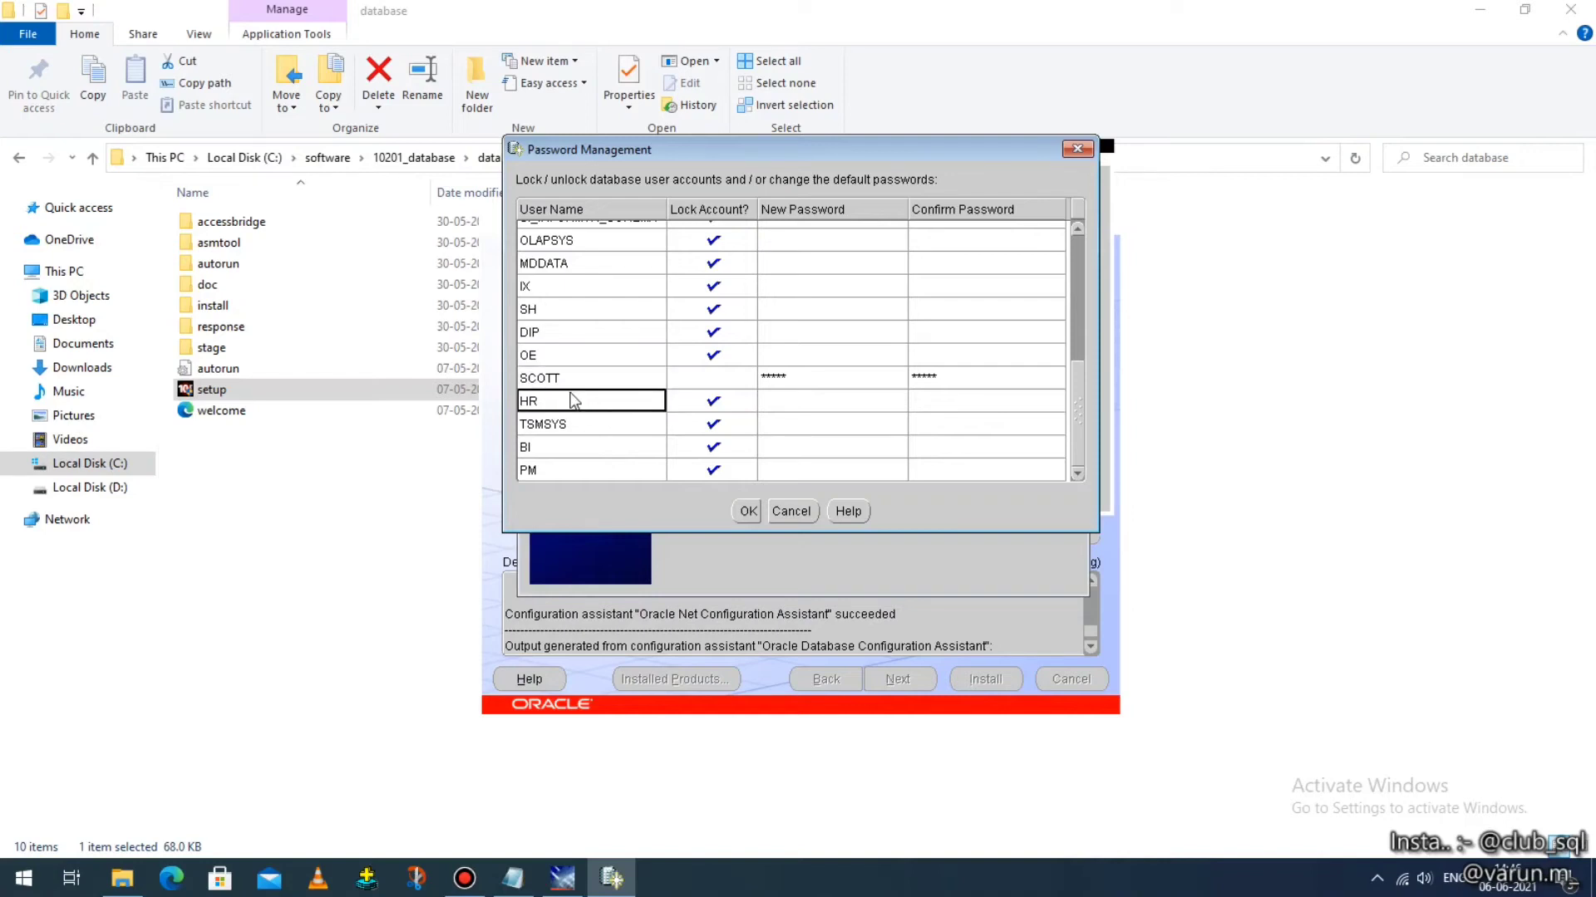
left_click(715, 402)
left_click(802, 400)
left_click(985, 400)
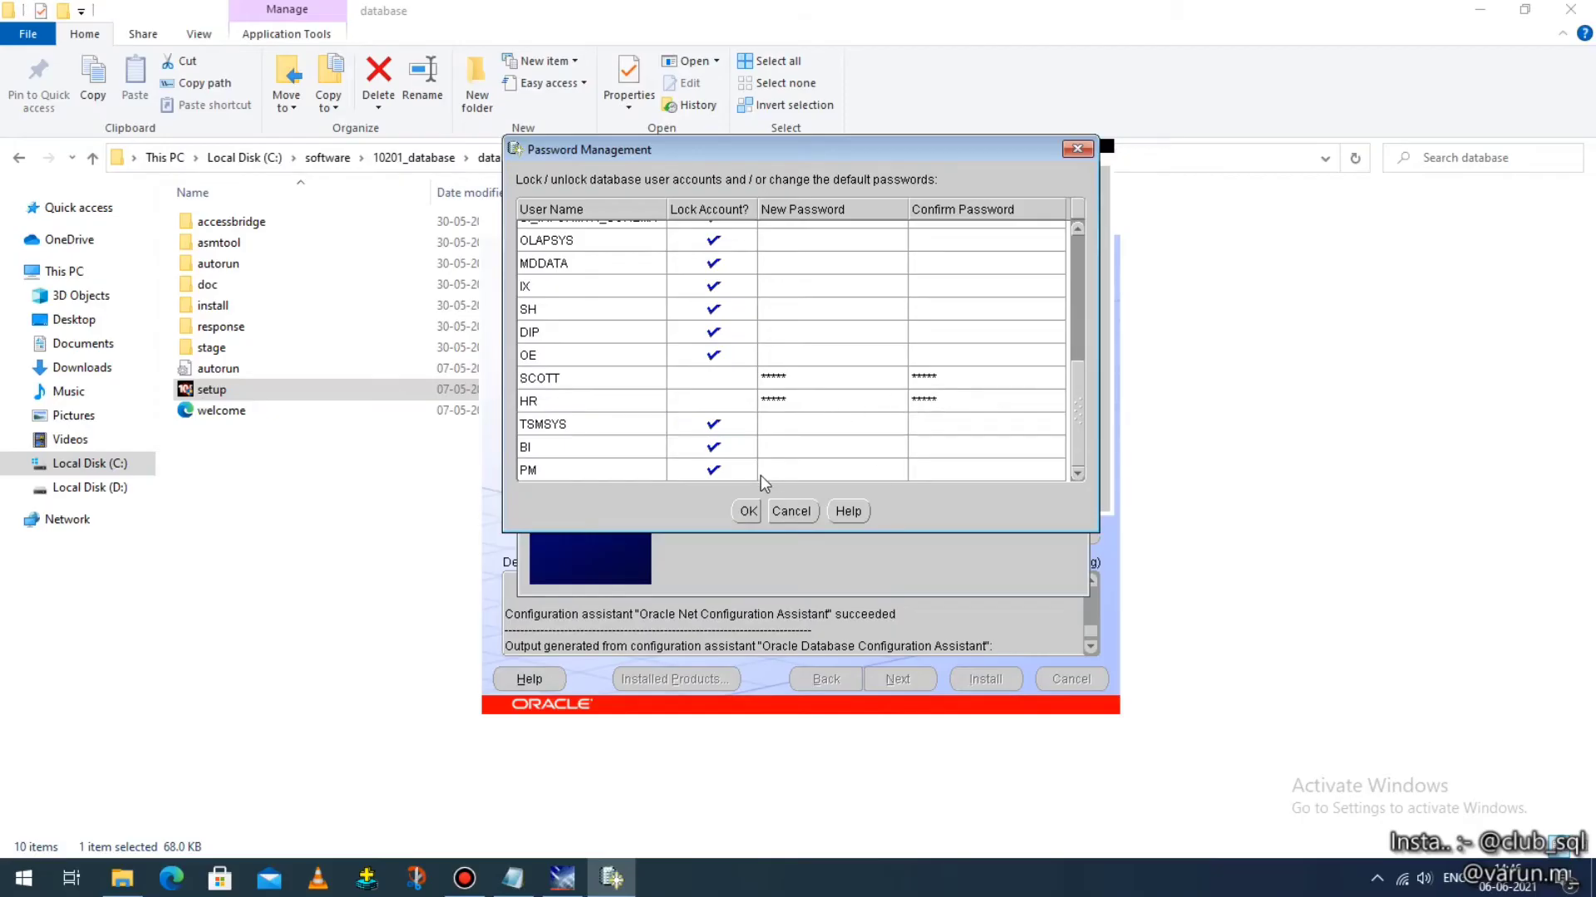
left_click(746, 512)
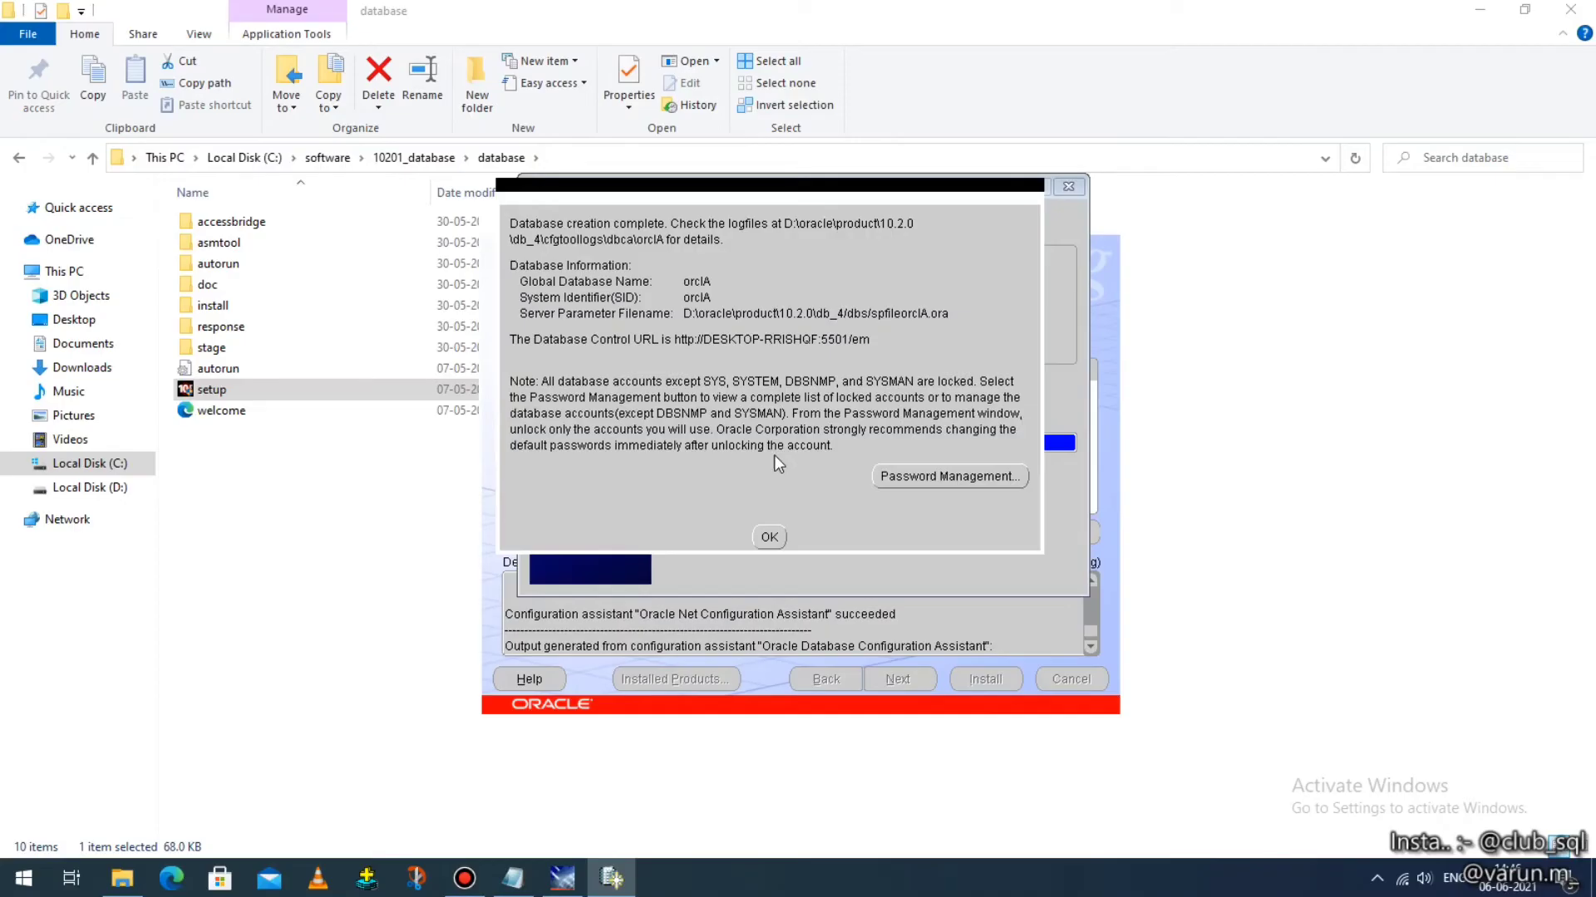
Dismiss the creation summary and error message, then exit the installer and confirm quitting.
left_click(768, 538)
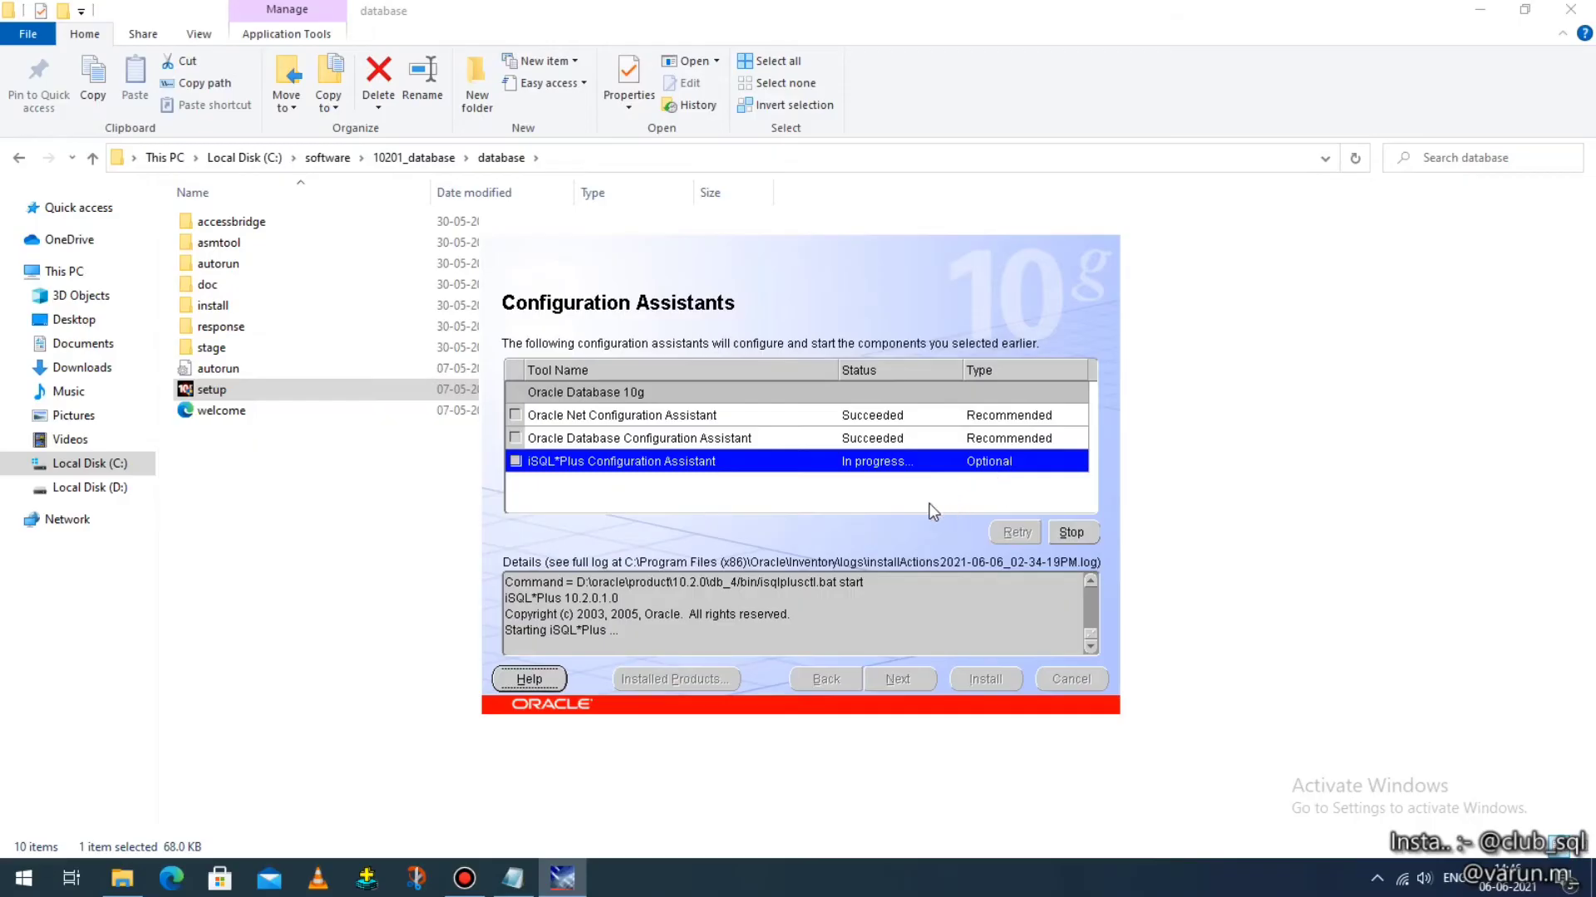
left_click(967, 500)
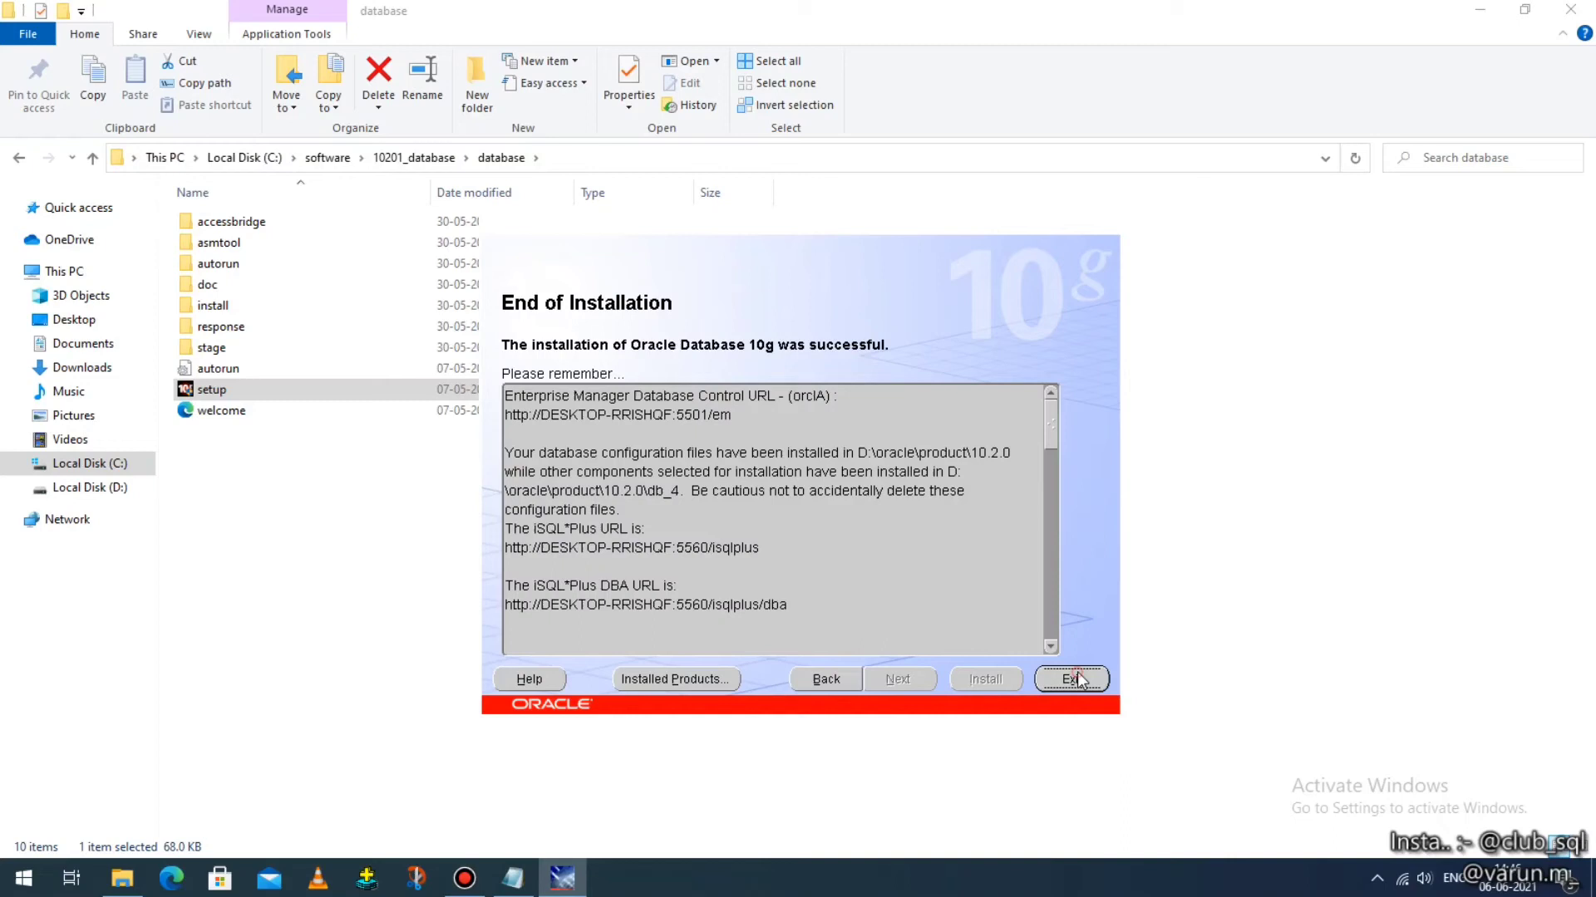
left_click(1078, 680)
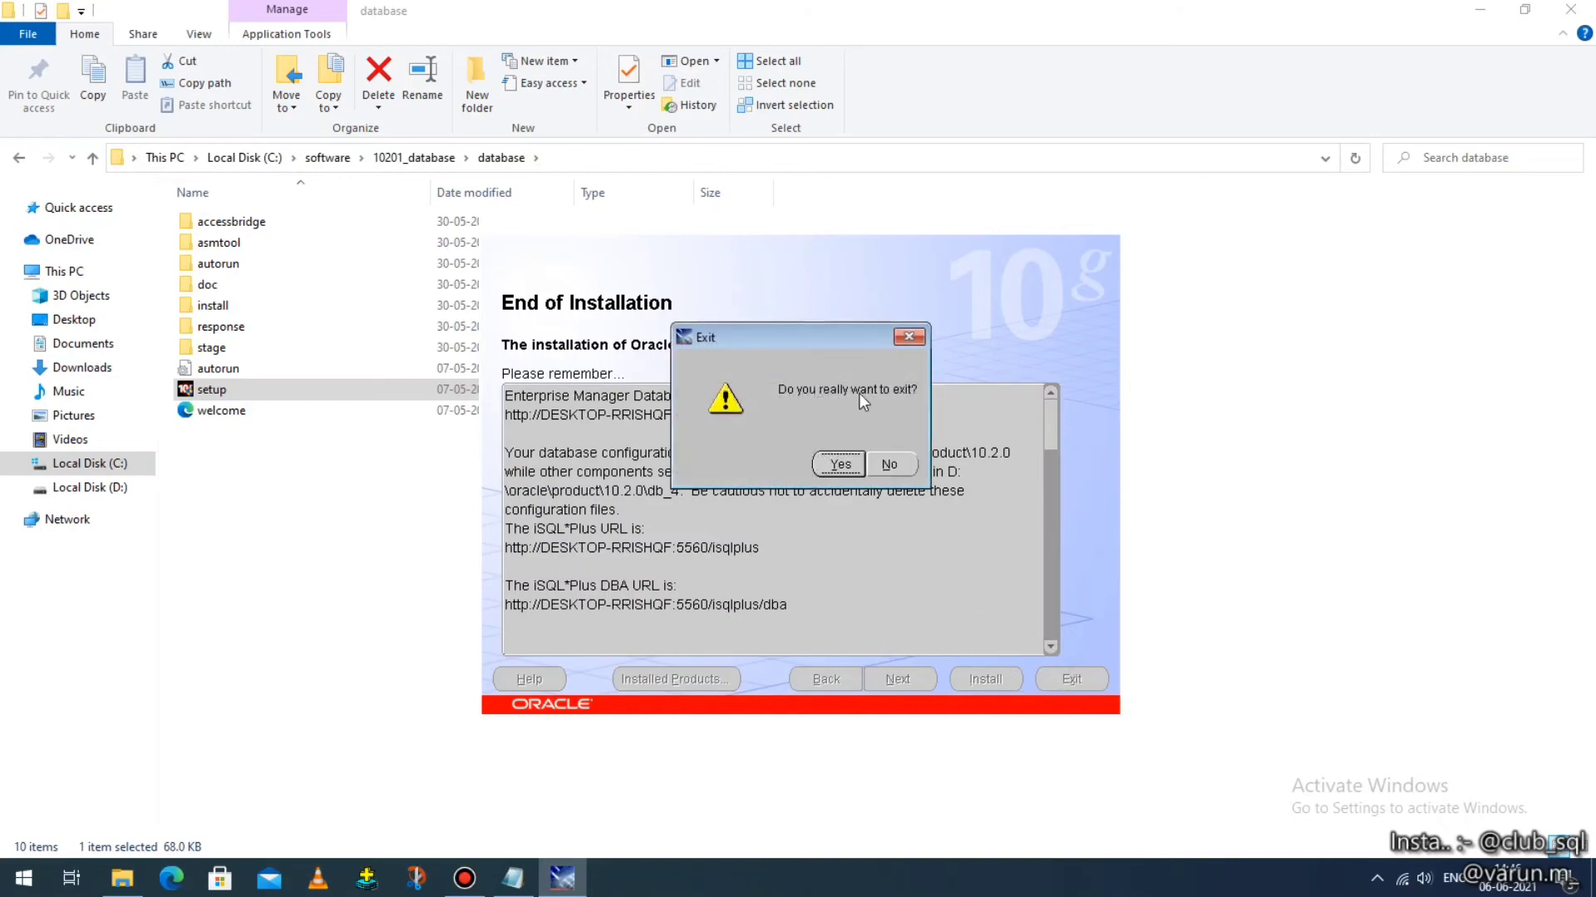
left_click(841, 465)
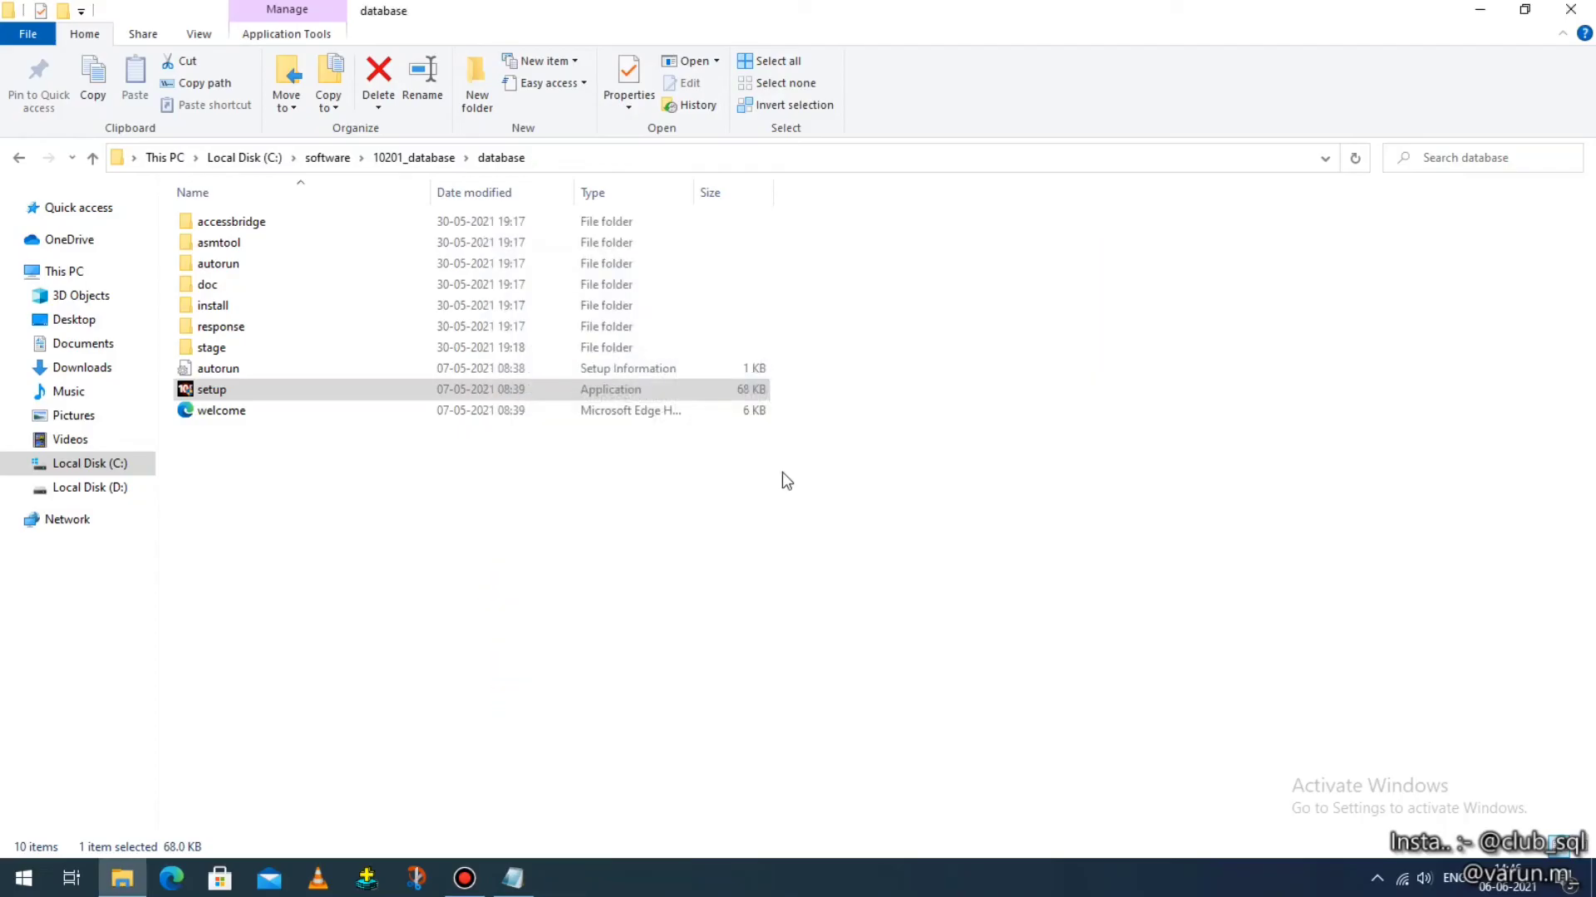
left_click(746, 525)
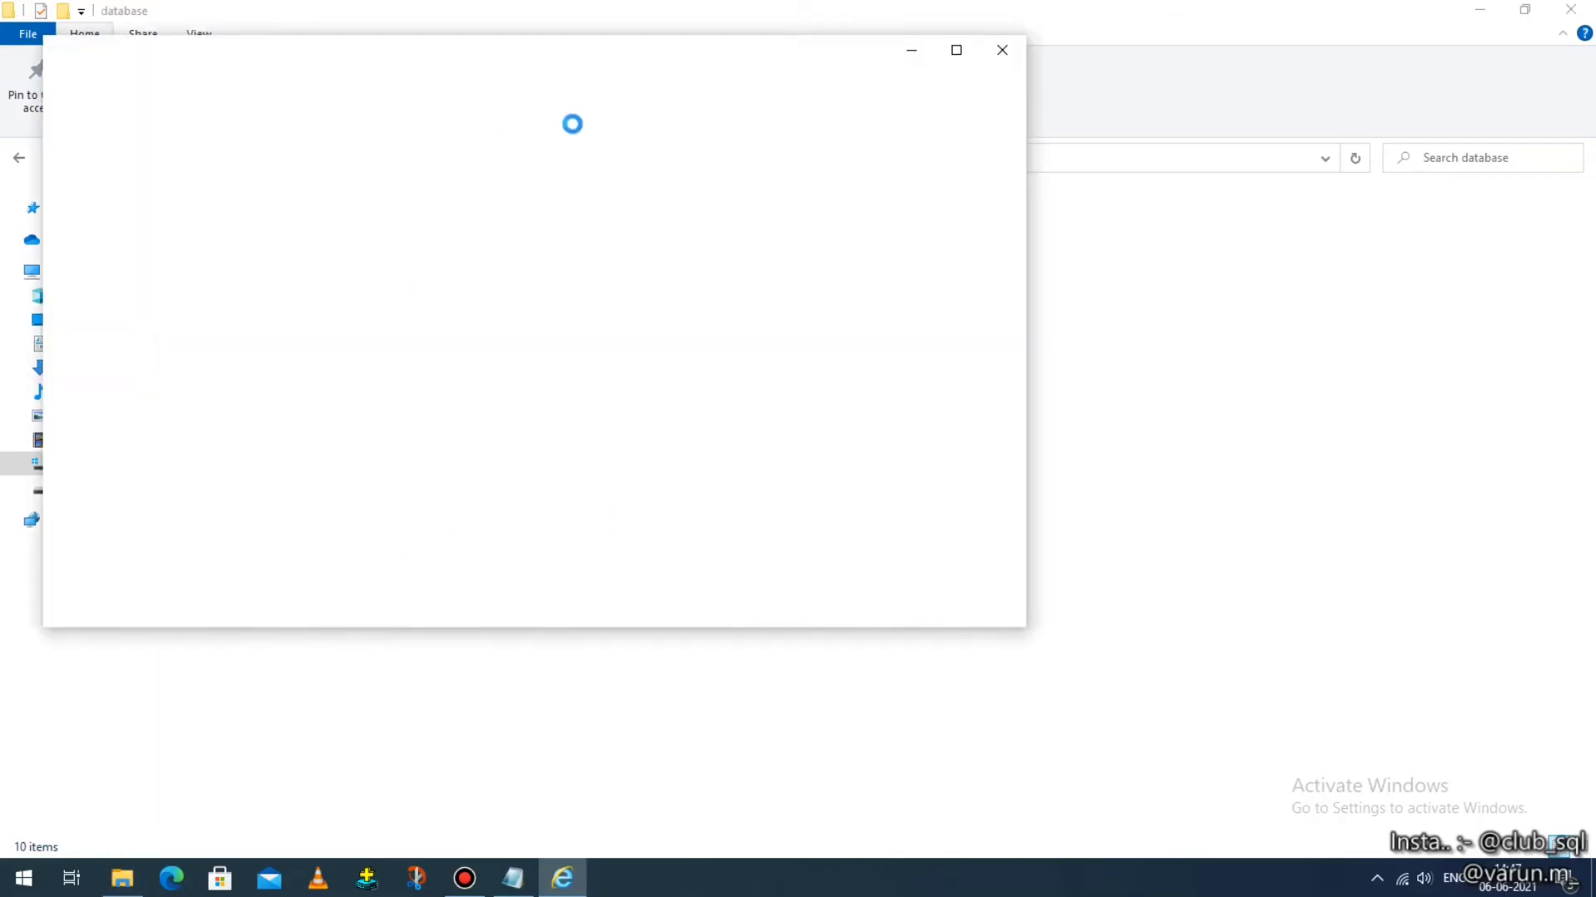
left_click_drag(482, 49, 669, 63)
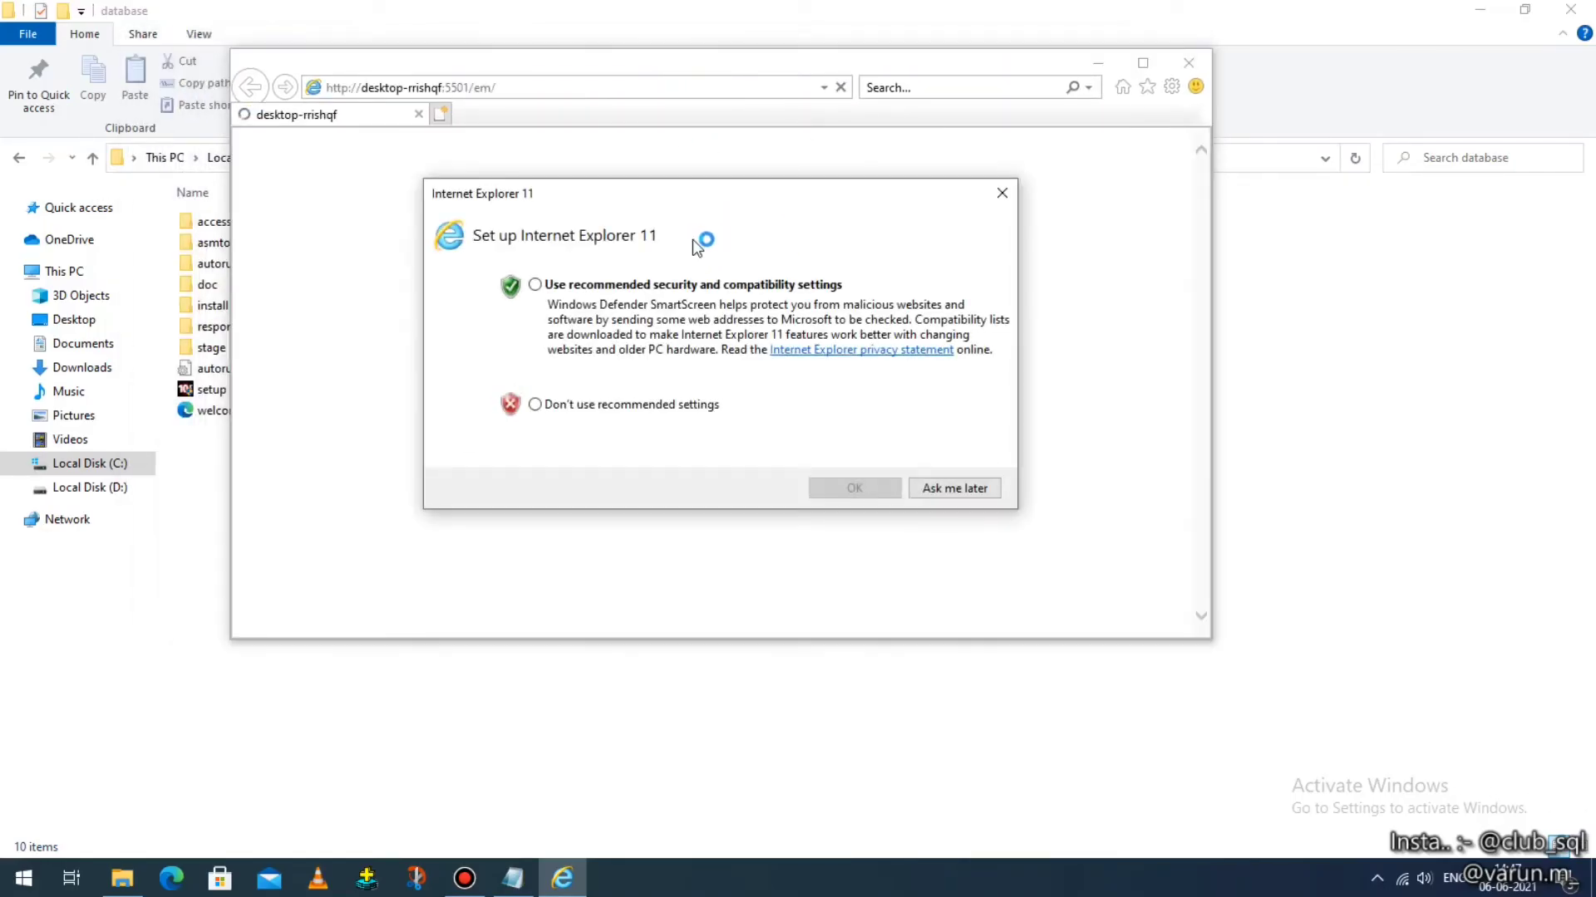
left_click(1001, 191)
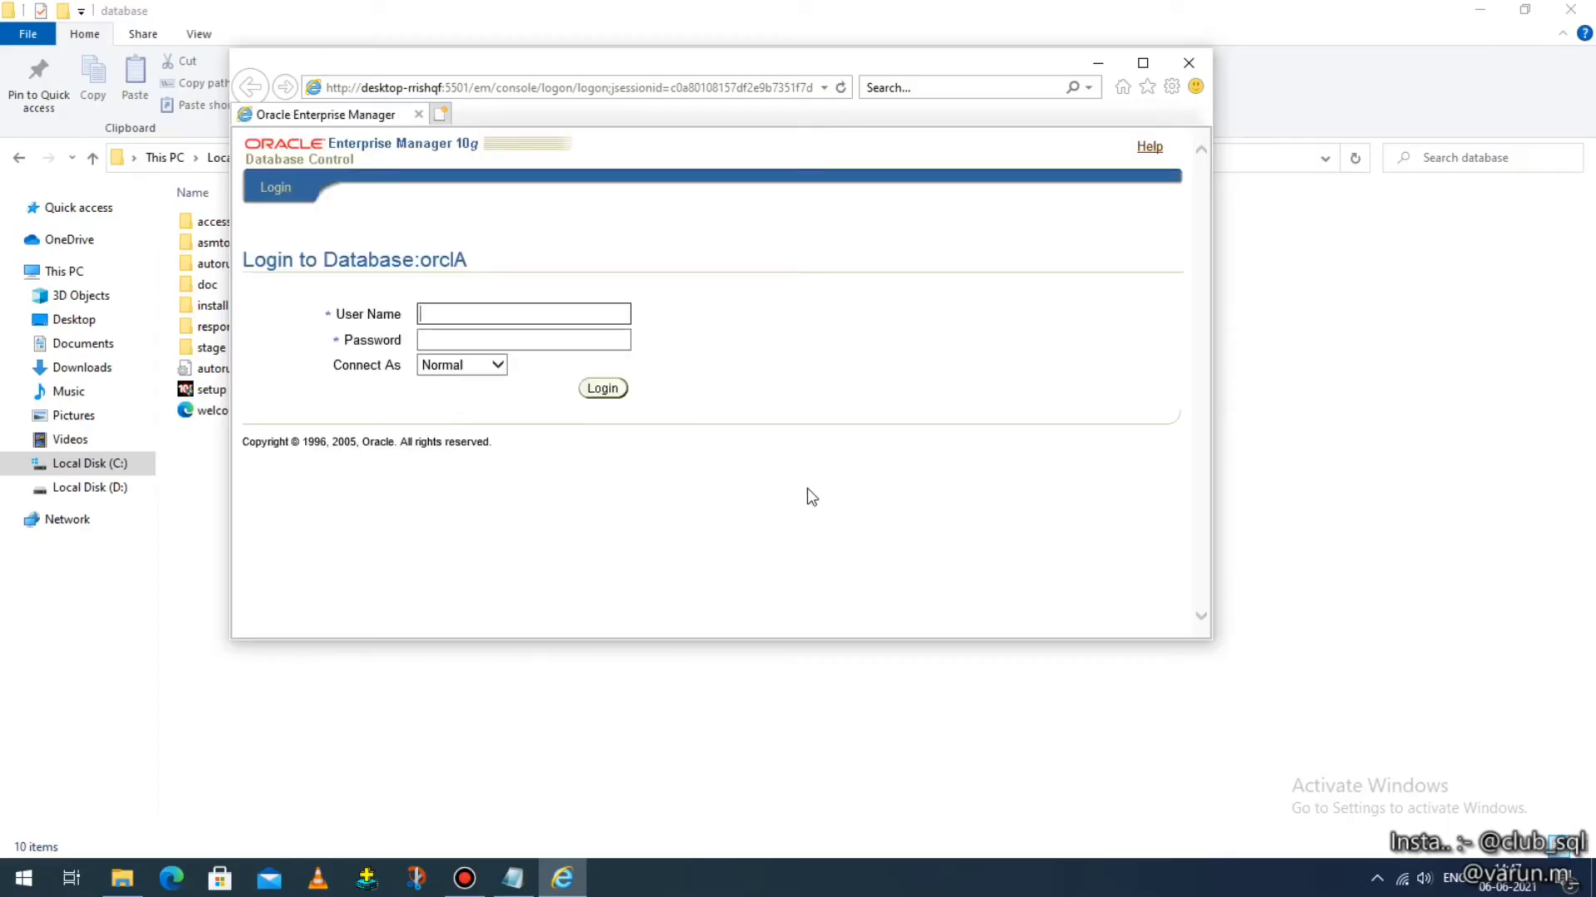
left_click(615, 314)
left_click(1189, 64)
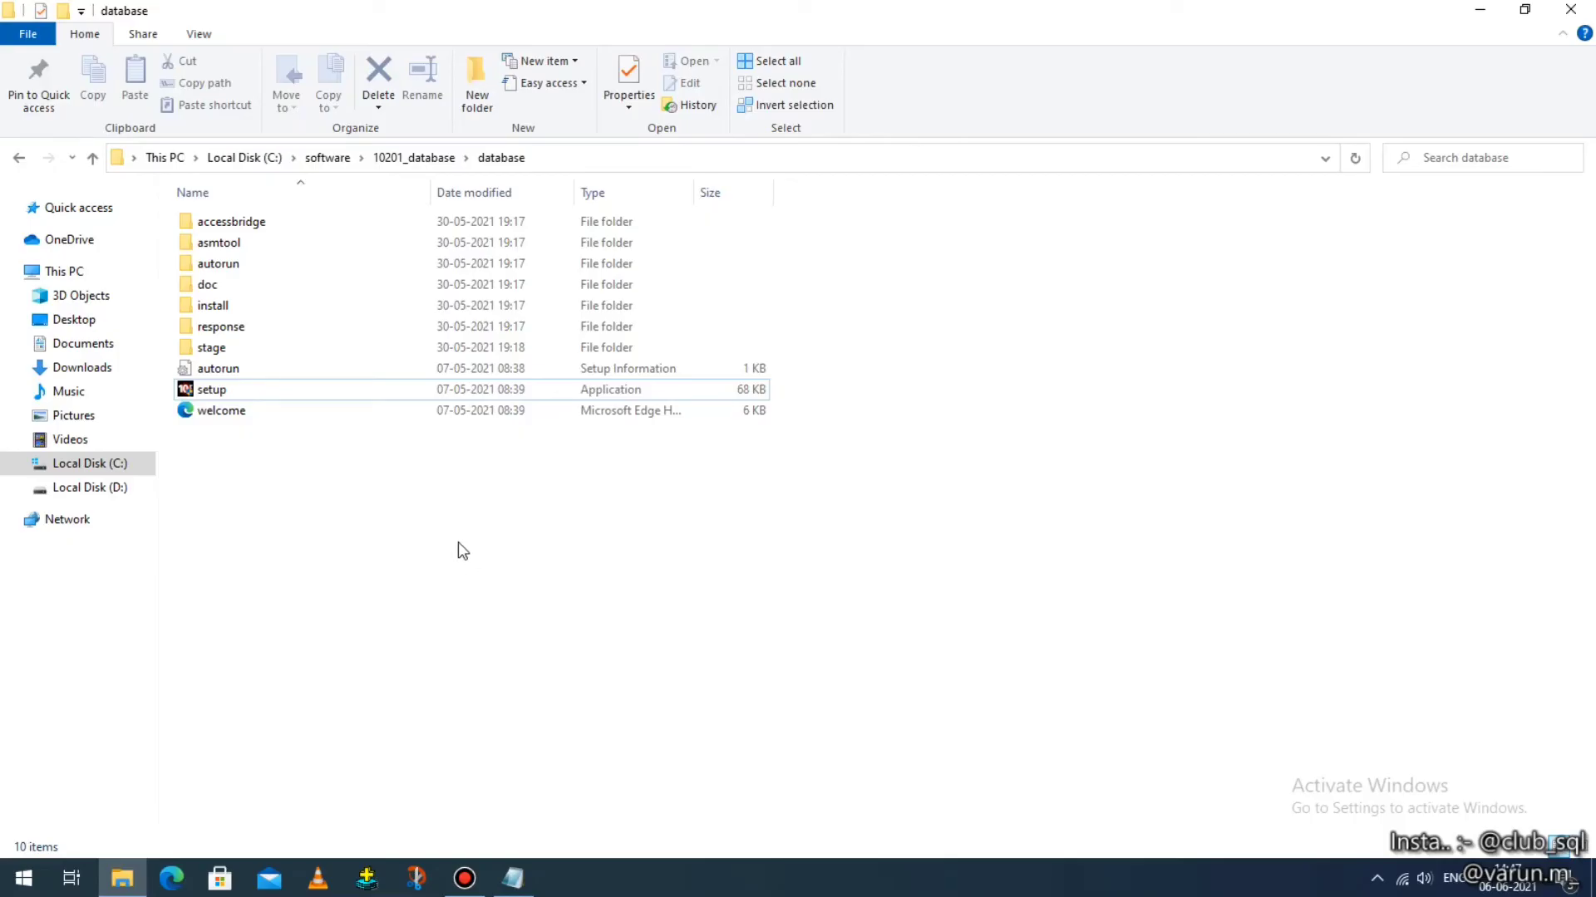
Search Start for 'SQL Plus' and open the second result's file location, maximized.
key("super")
type("sq")
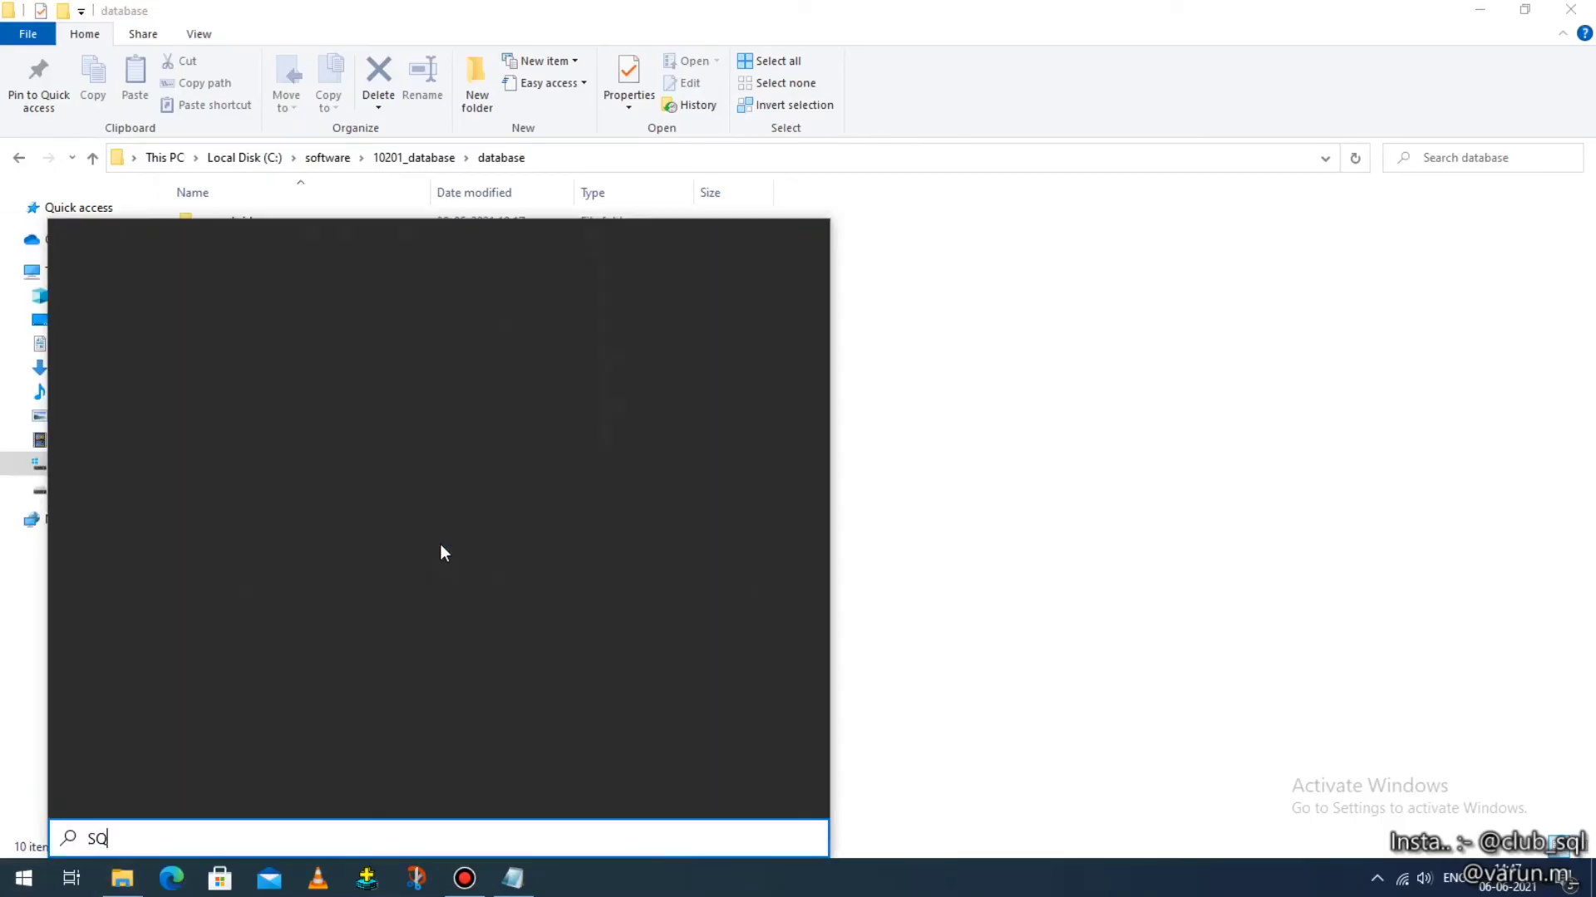
type("LPU")
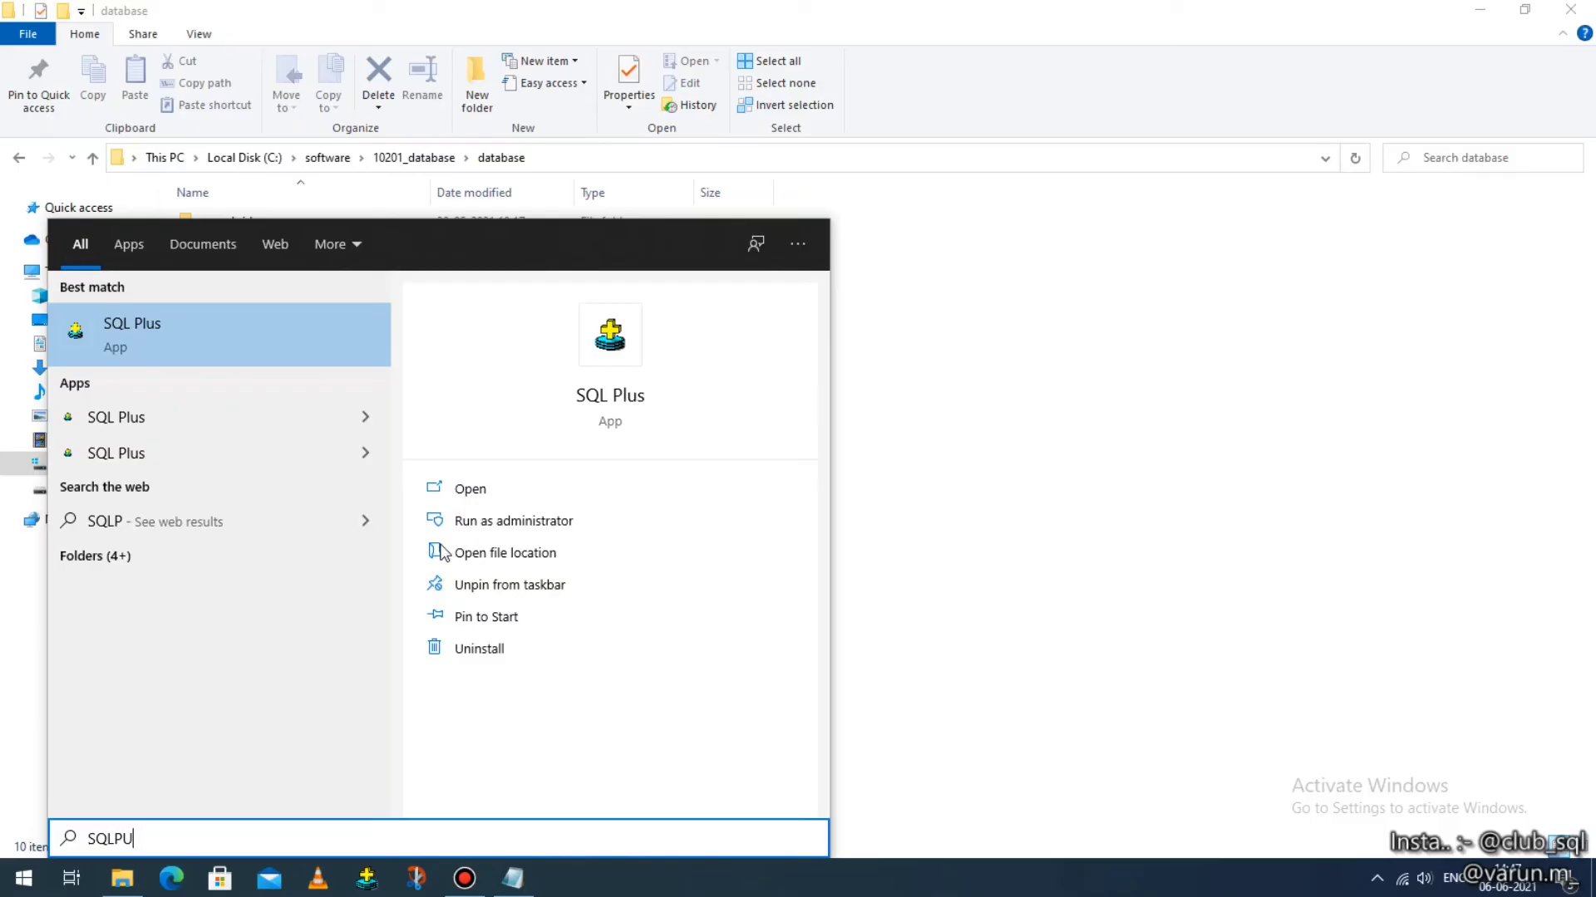
key("BackSpace")
key("BackSpace")
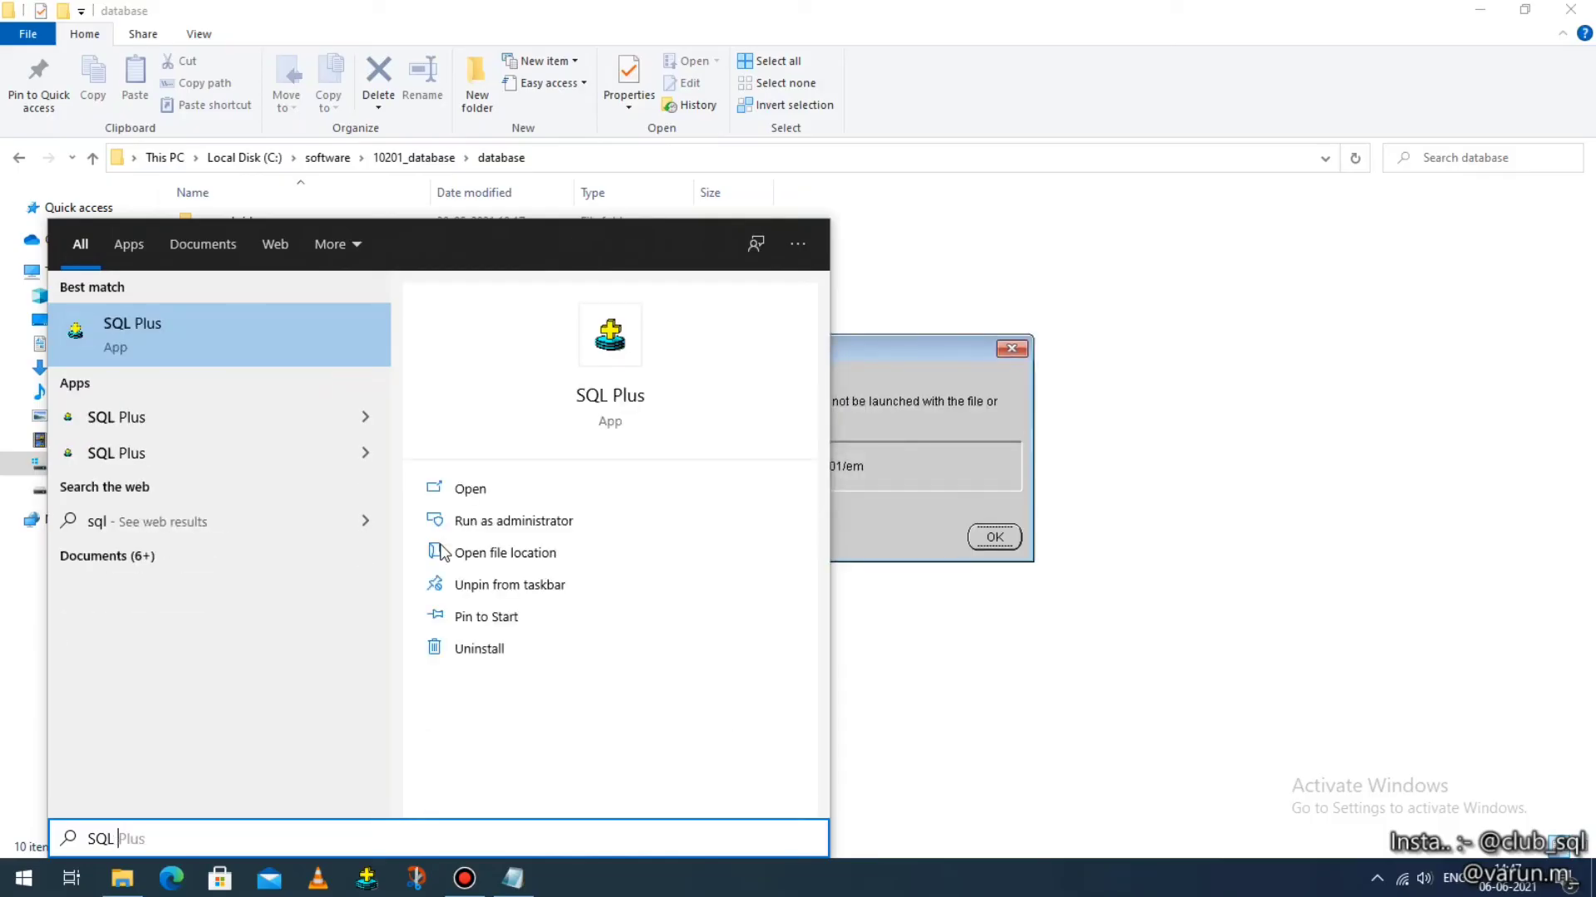
type("PLUS")
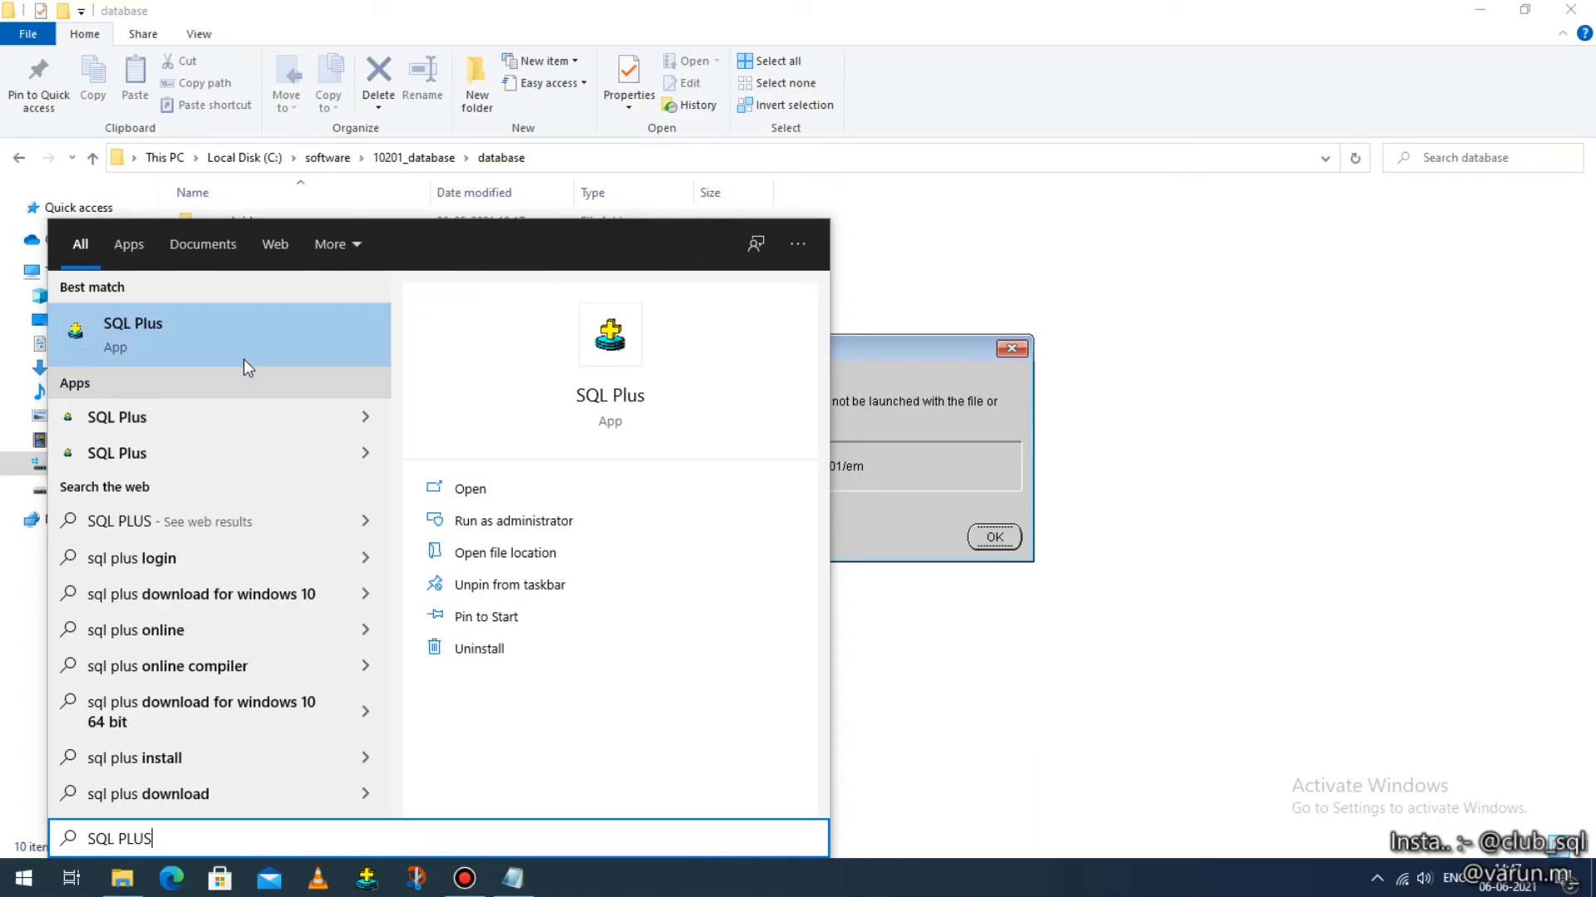
left_click(361, 437)
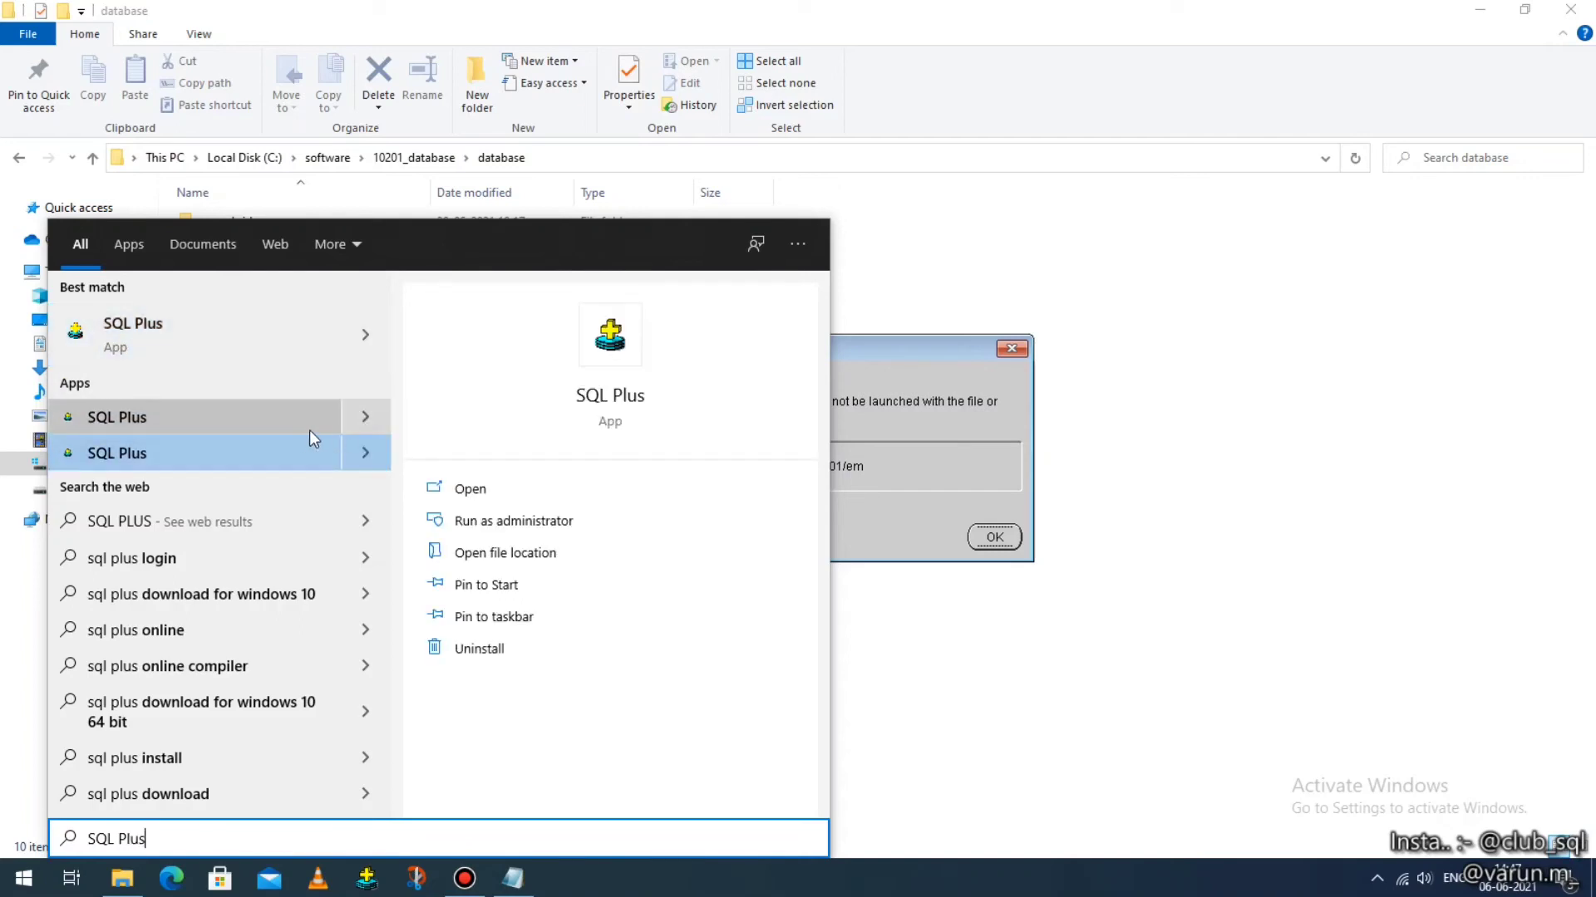
right_click(288, 447)
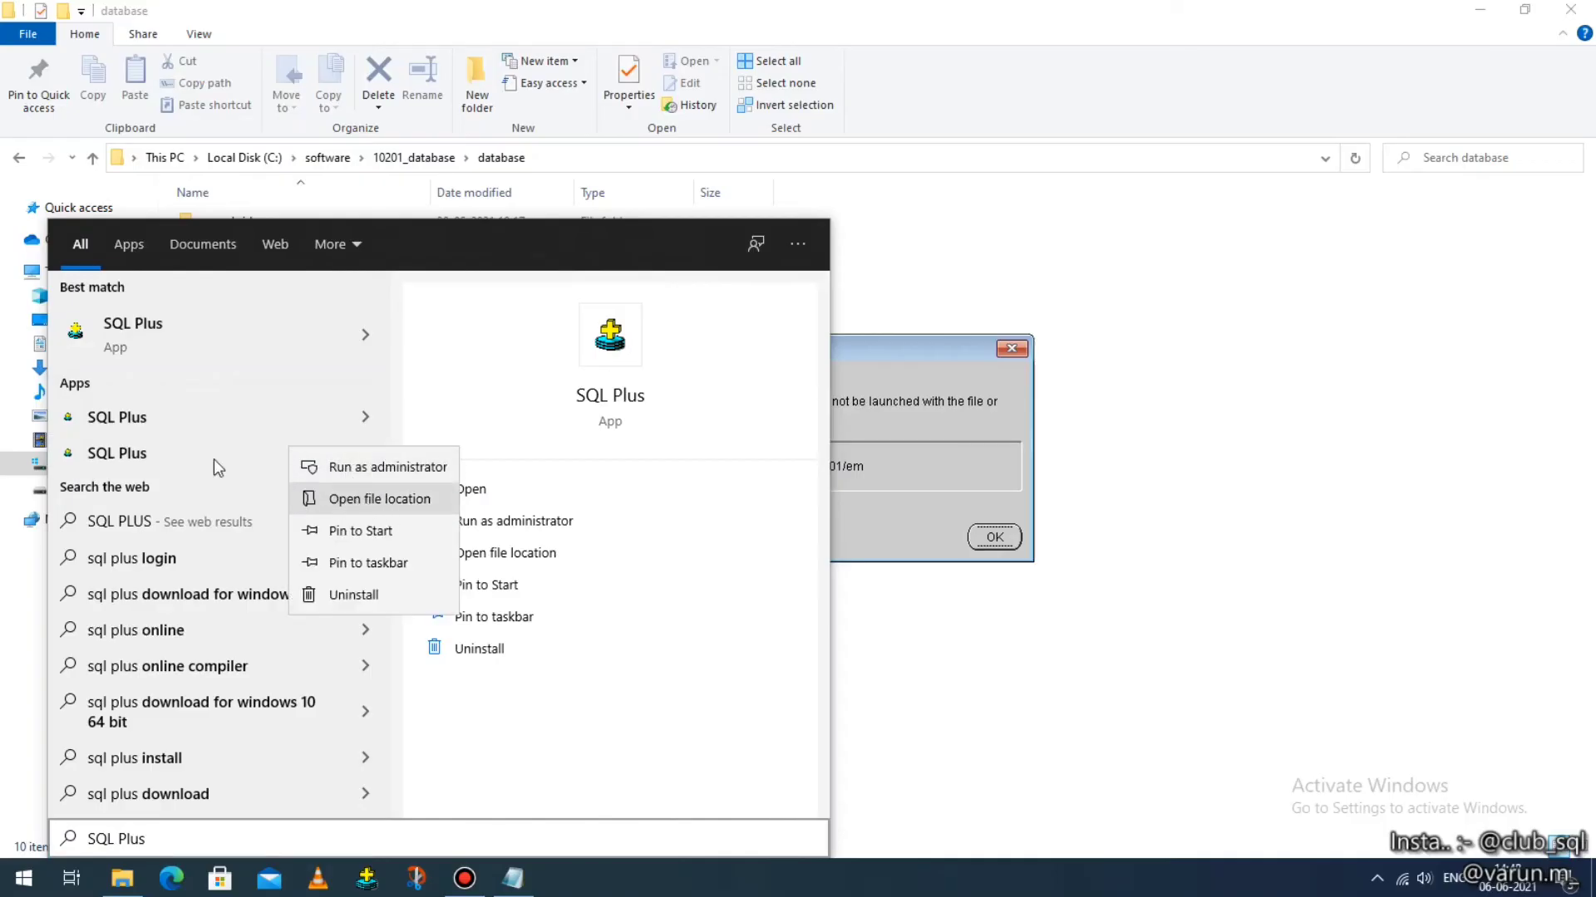
left_click(368, 501)
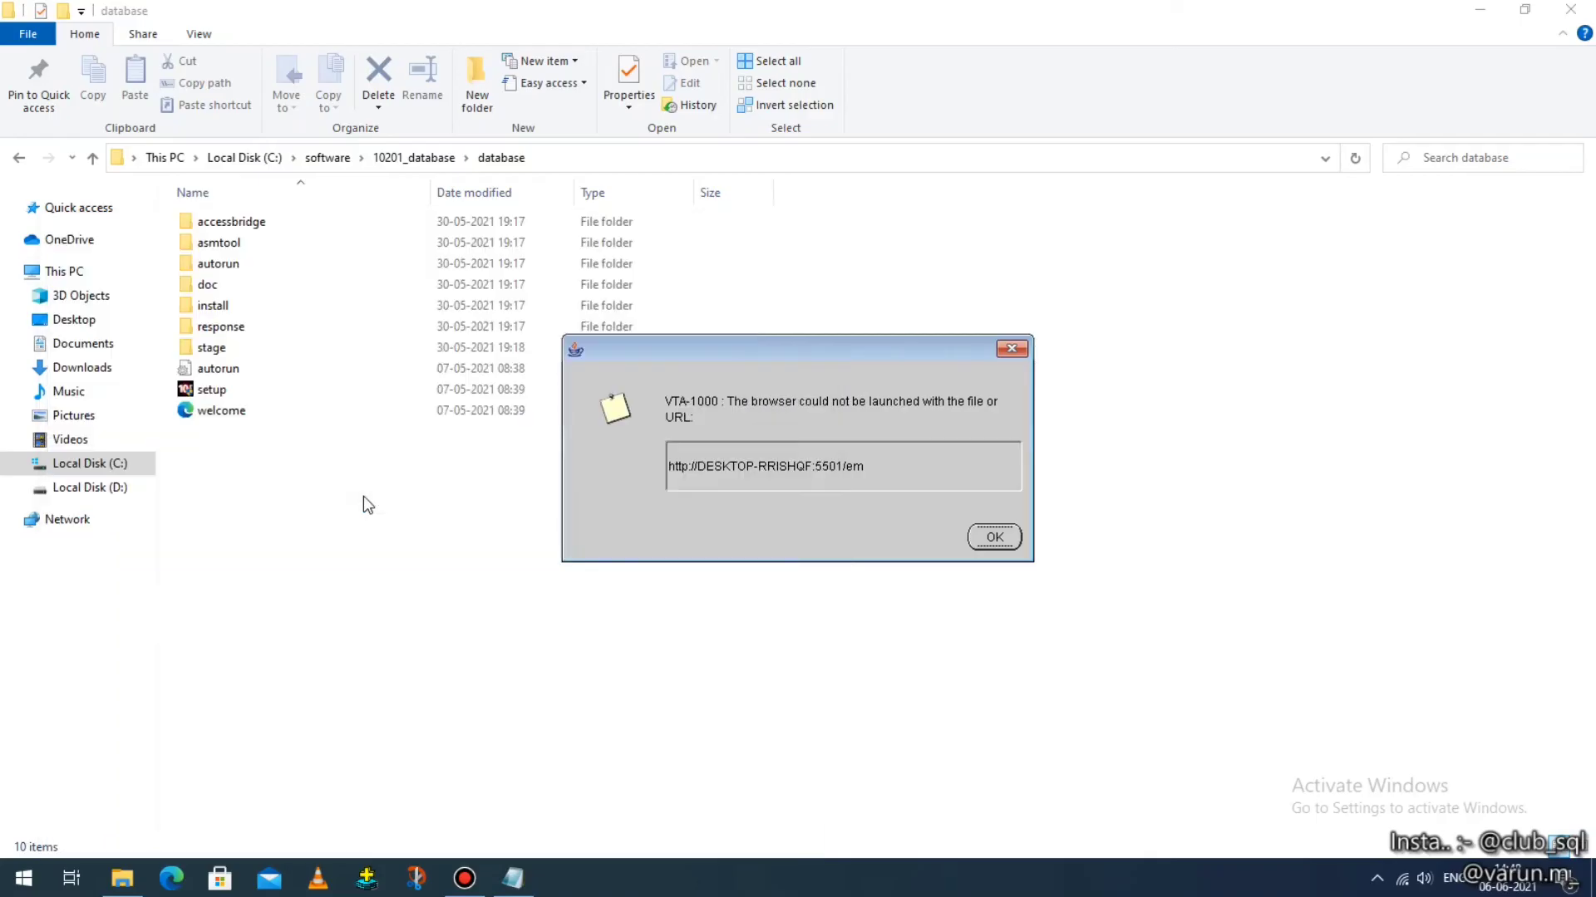
double_click(855, 123)
left_click(474, 502)
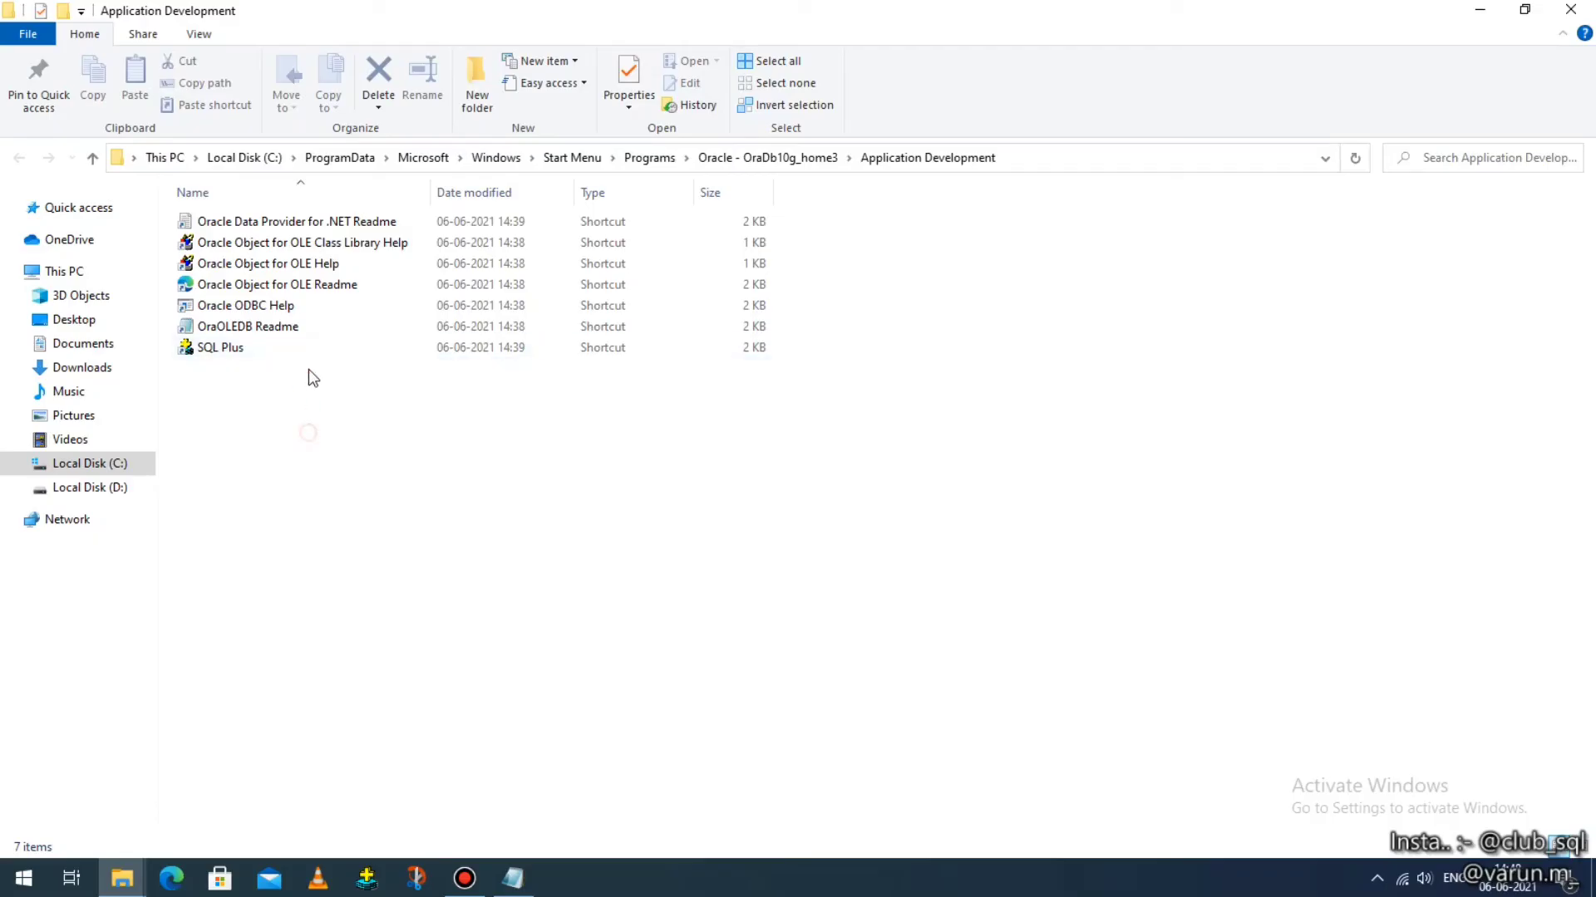
Enable 'Run this program as an administrator' for all users in SQL Plus compatibility properties.
left_click(307, 349)
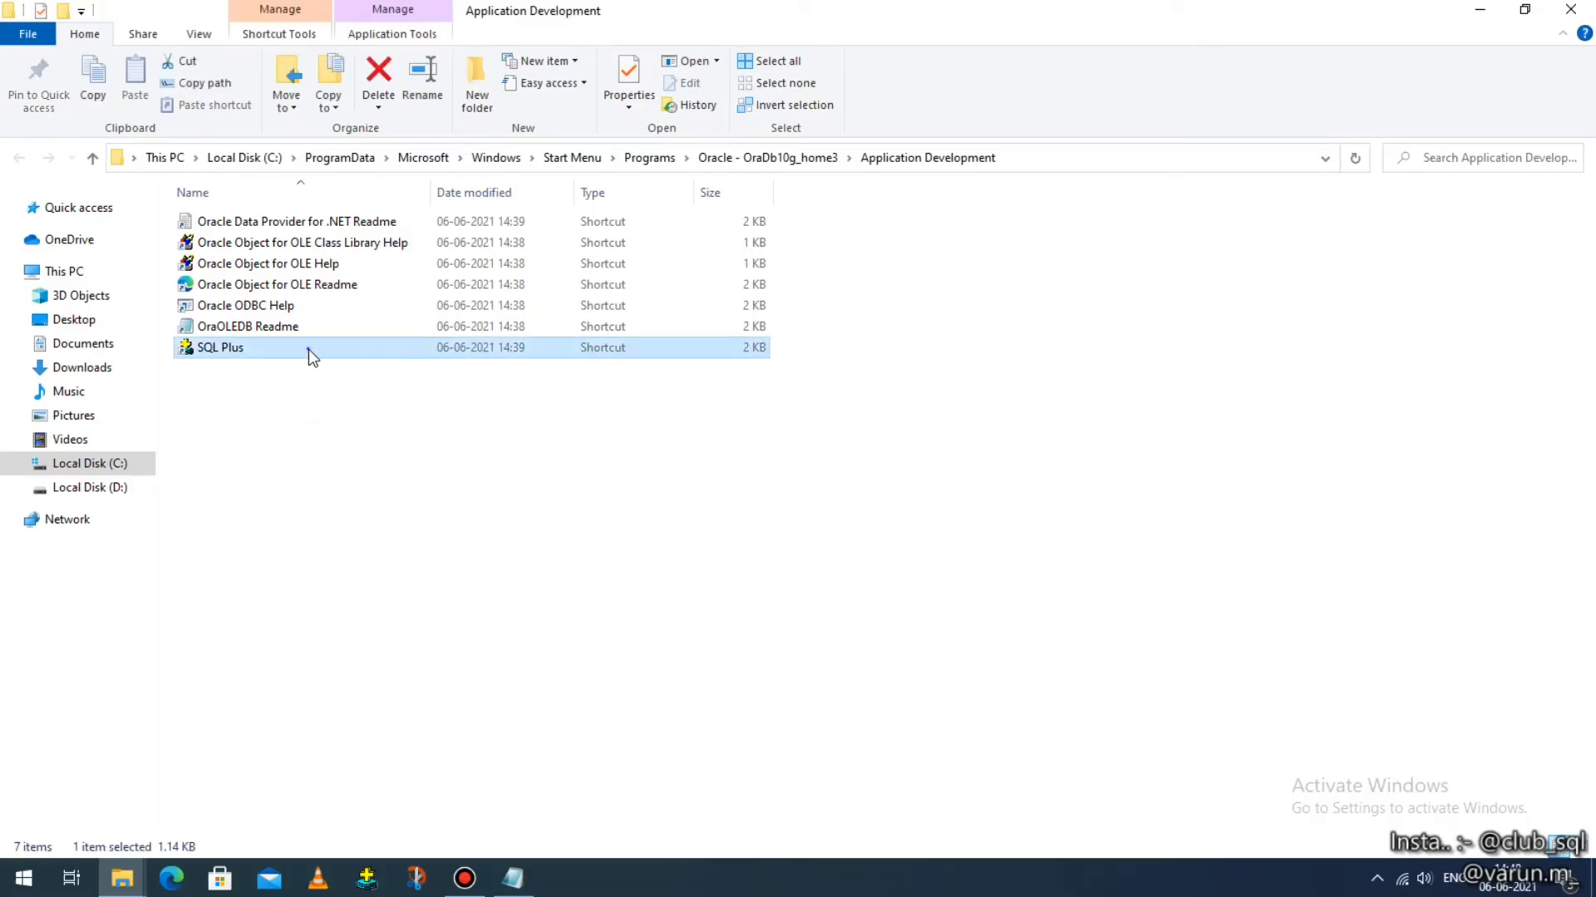
right_click(307, 349)
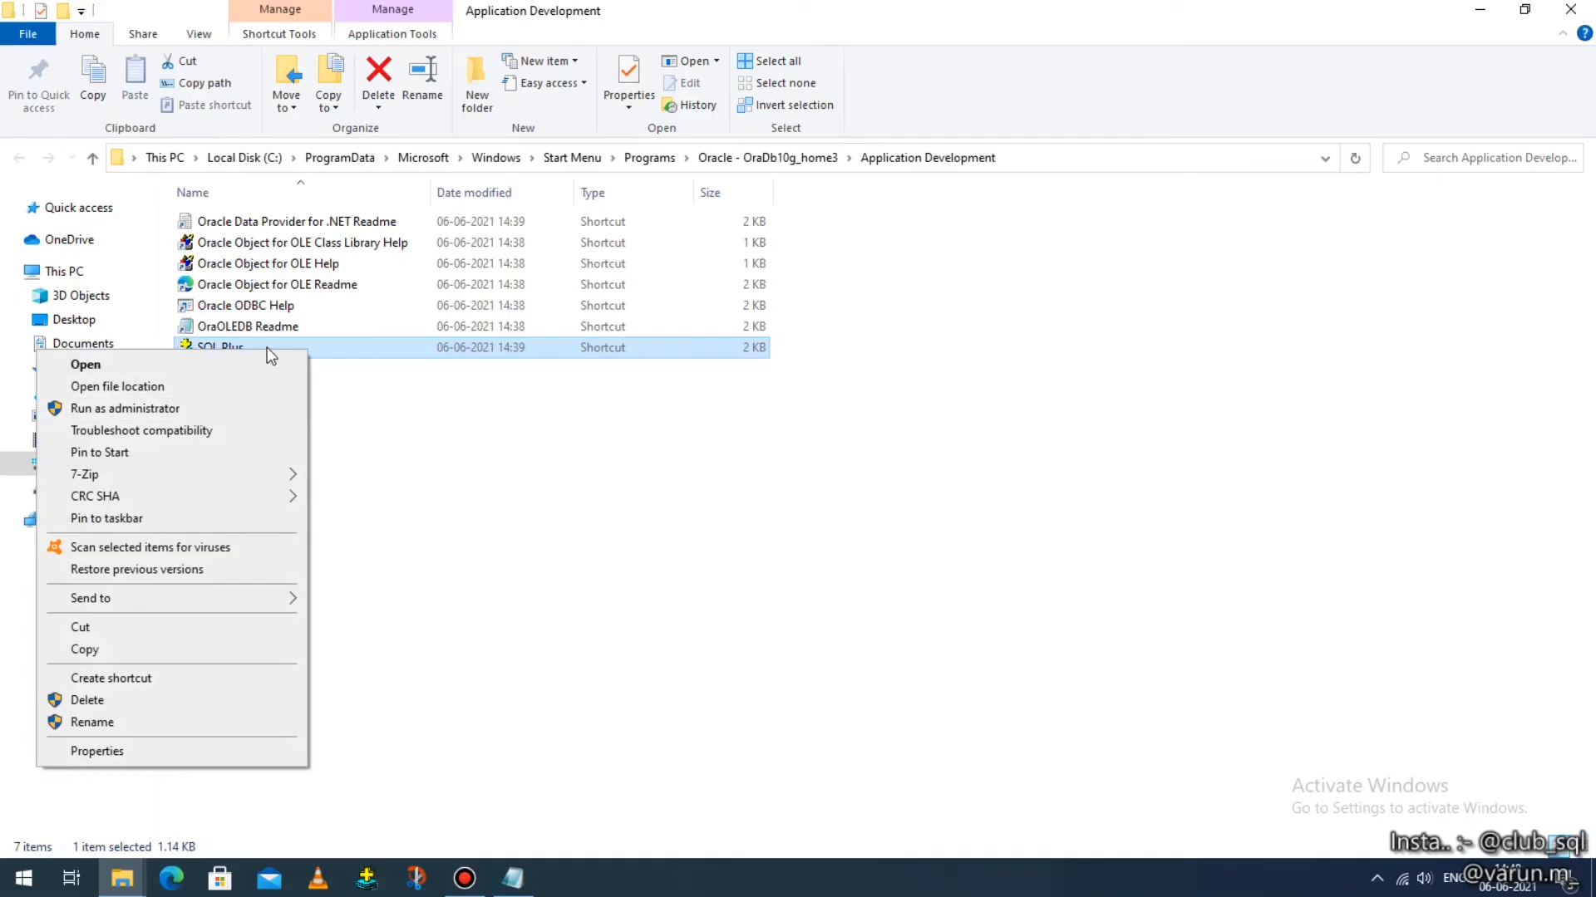
left_click(224, 753)
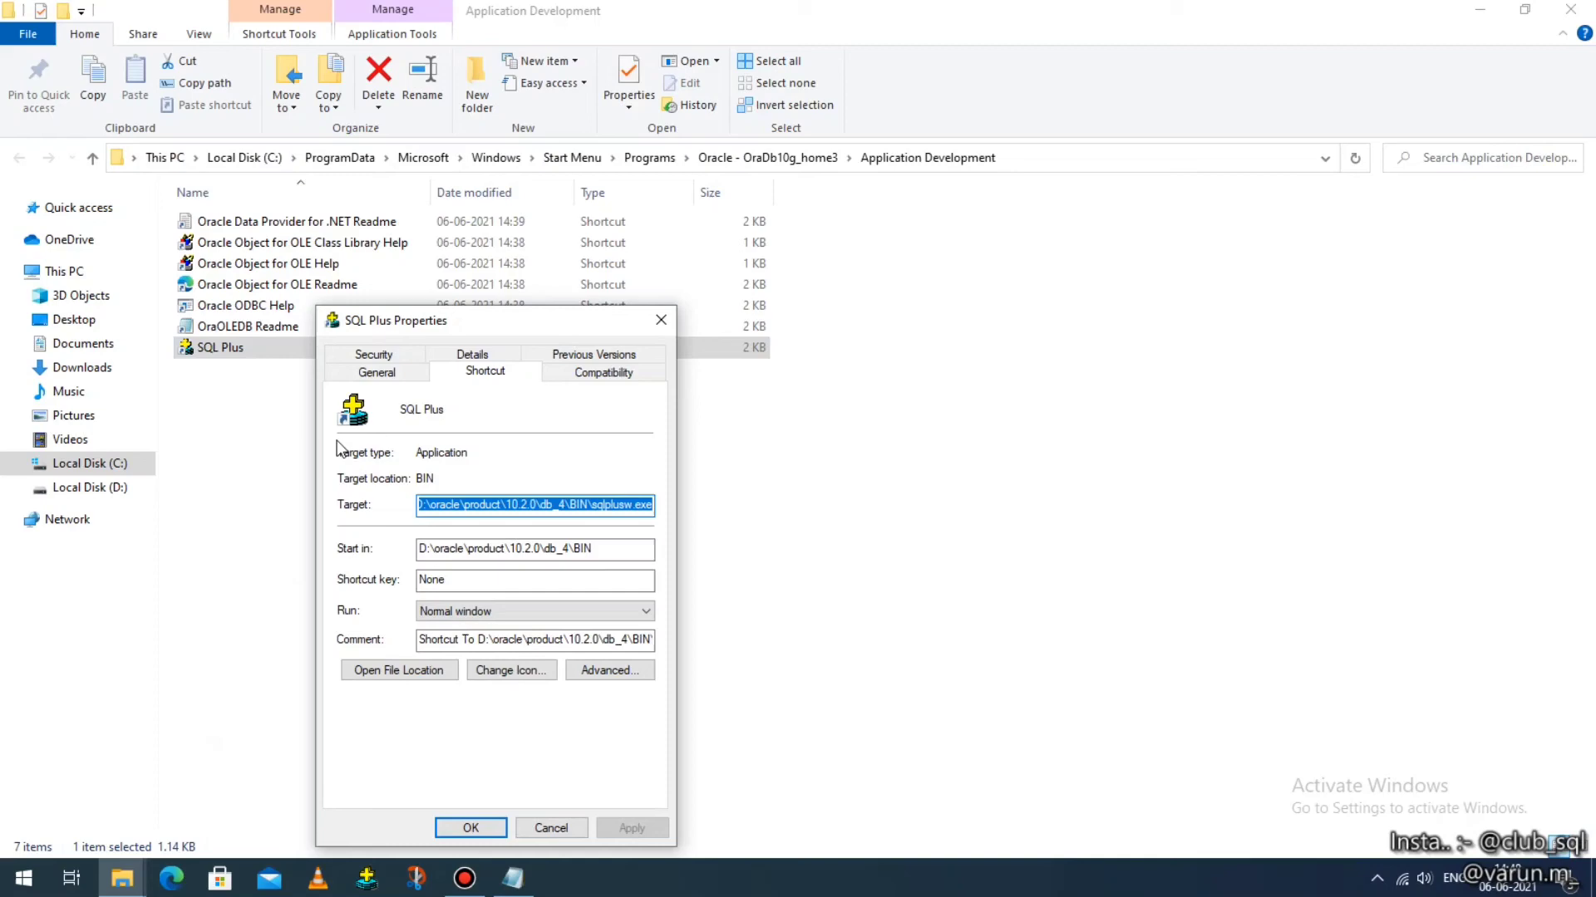
left_click_drag(447, 325, 806, 124)
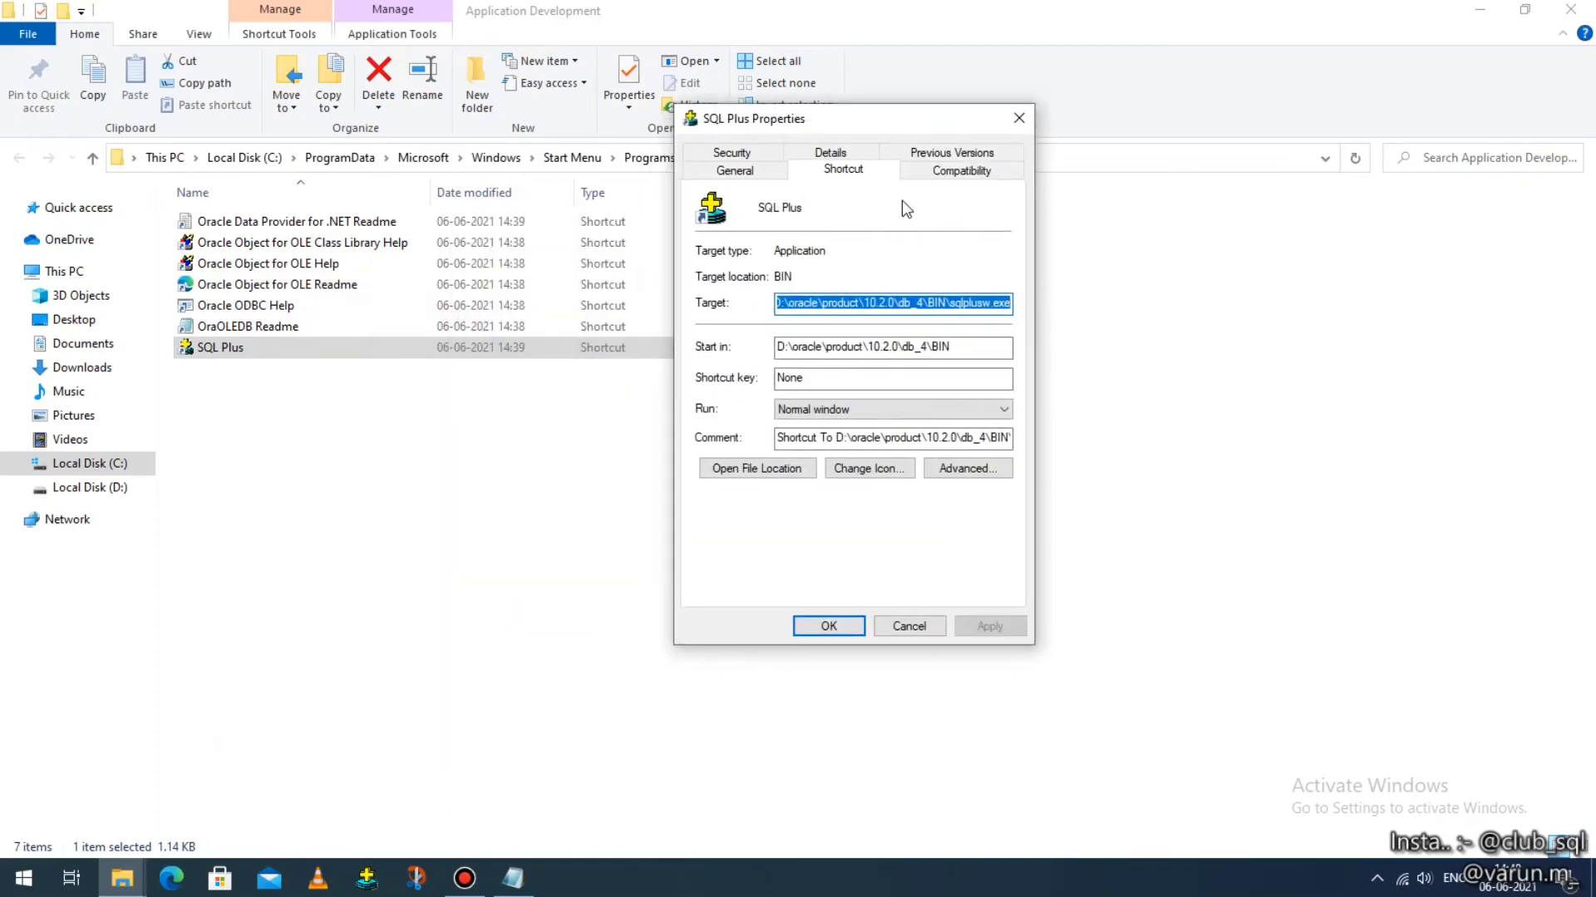
left_click(967, 176)
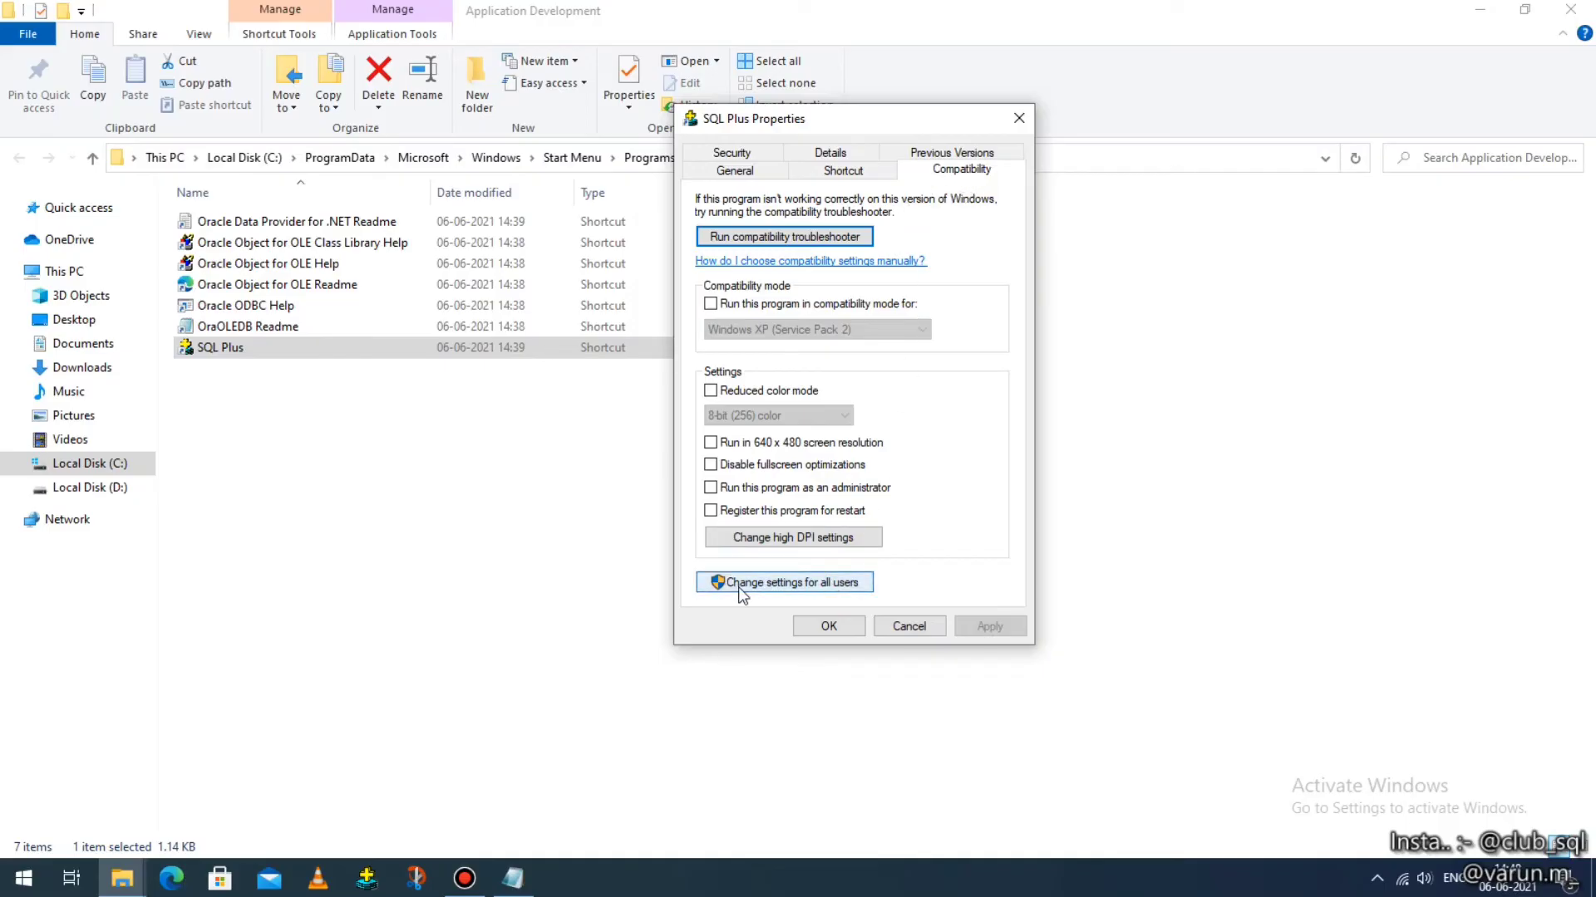
left_click(820, 586)
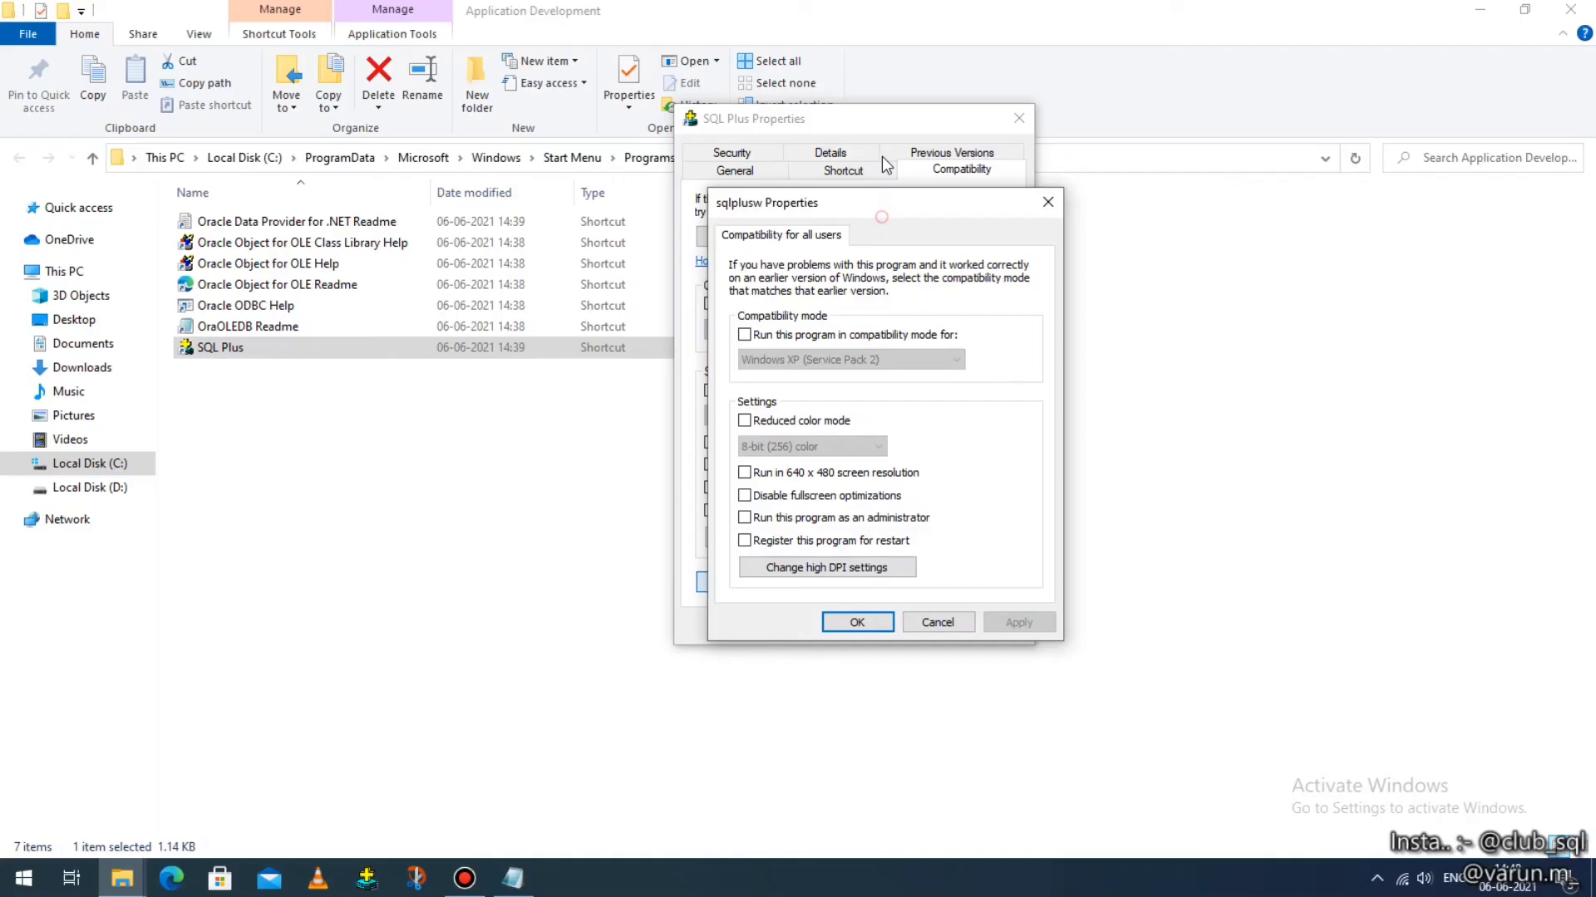
left_click(1029, 416)
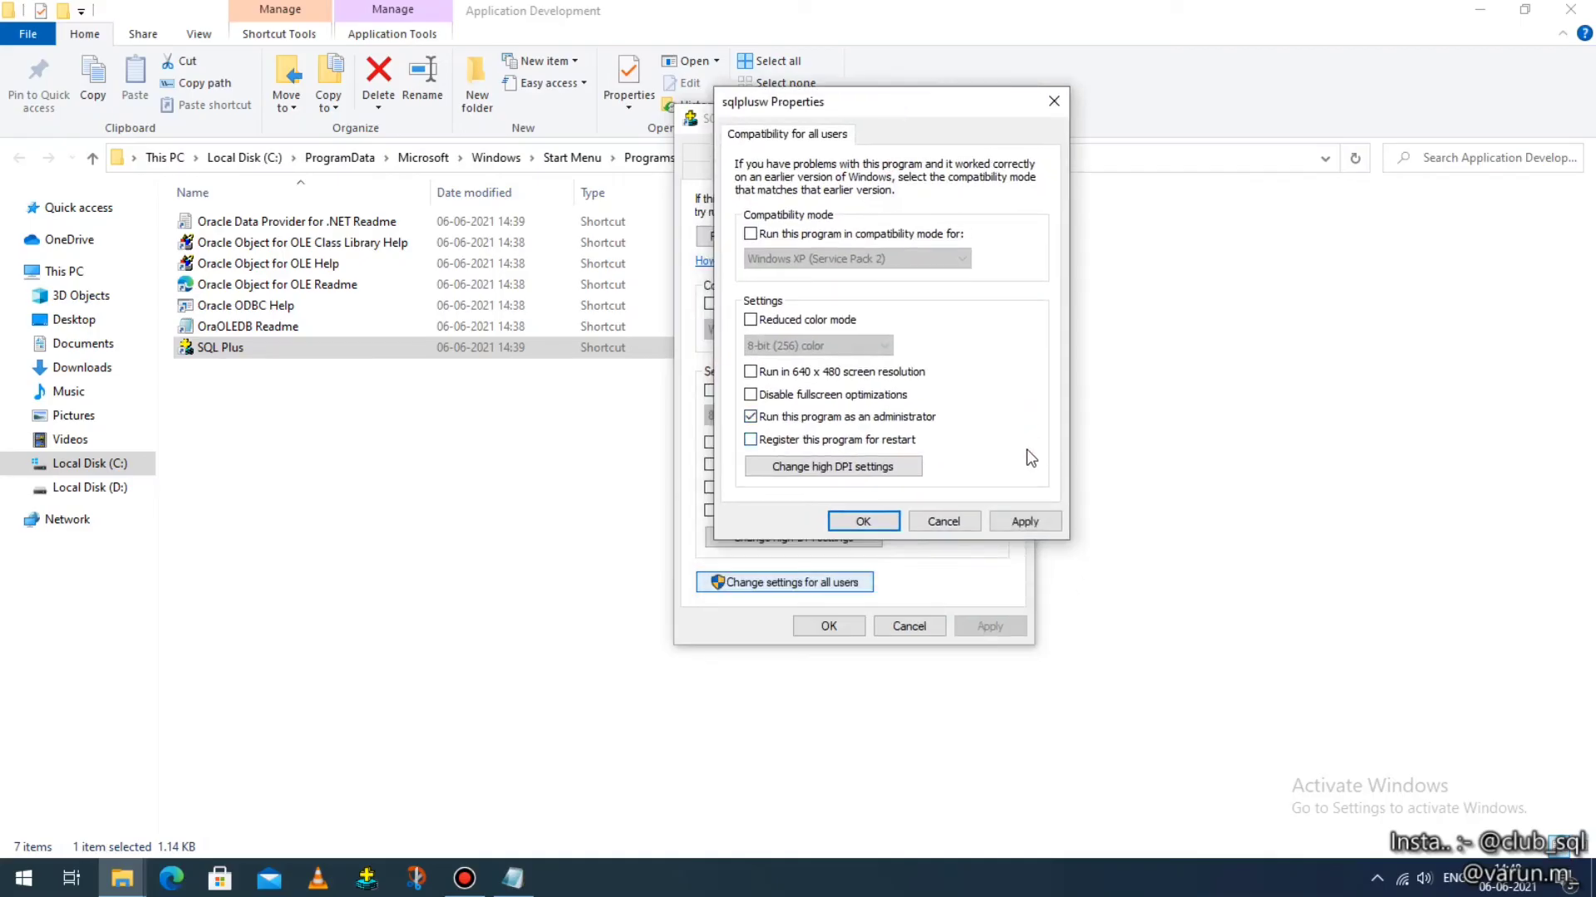
left_click(757, 420)
left_click(756, 420)
left_click(1027, 521)
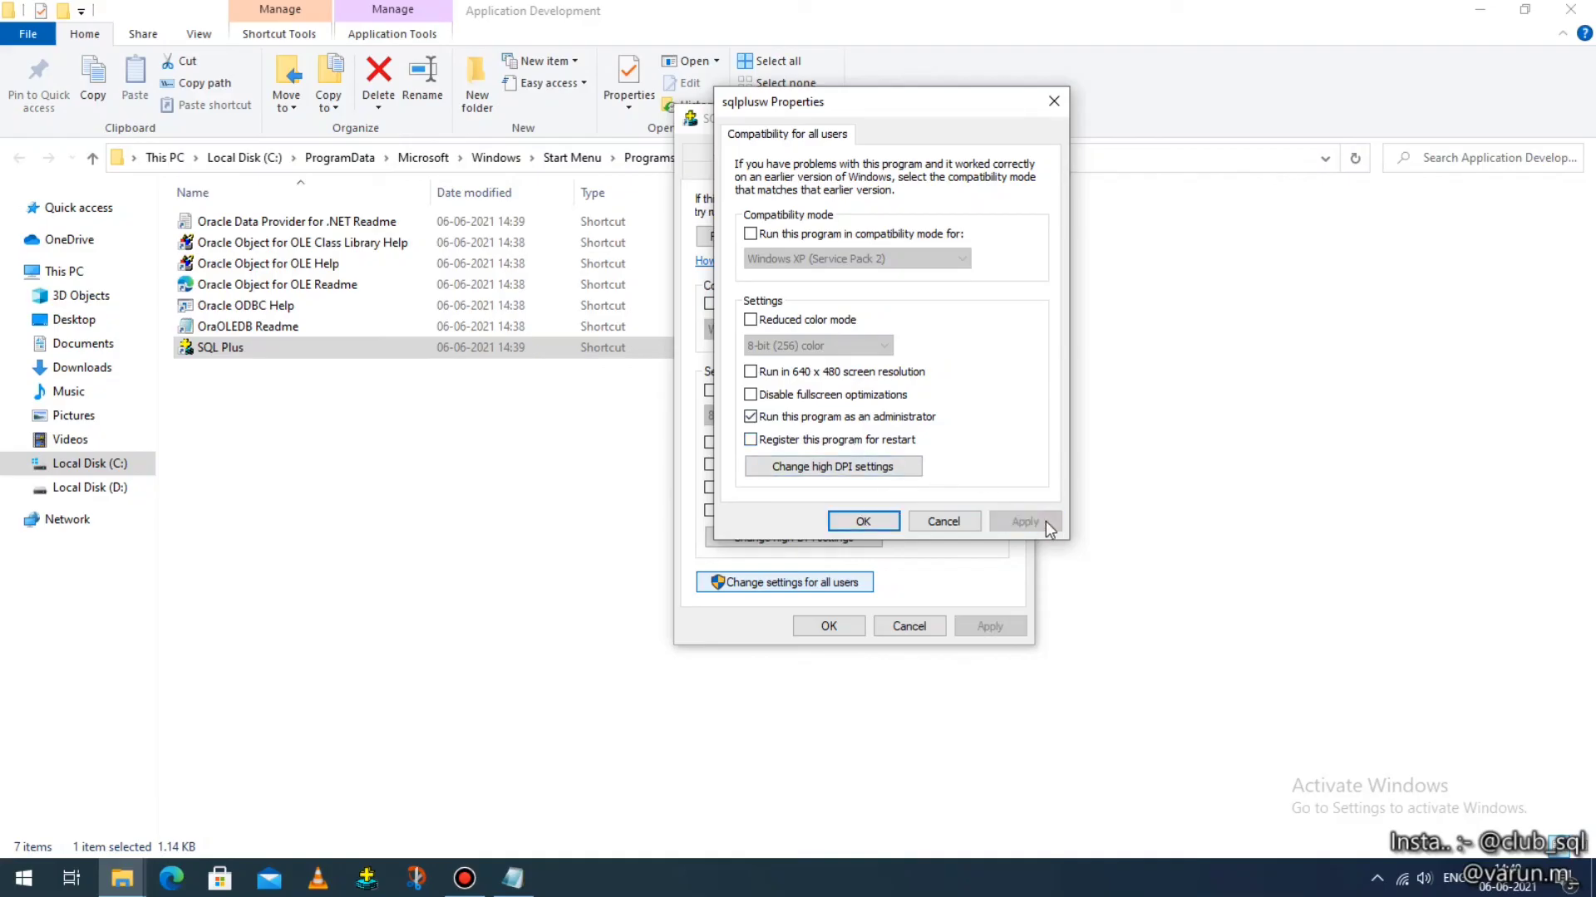
left_click(864, 521)
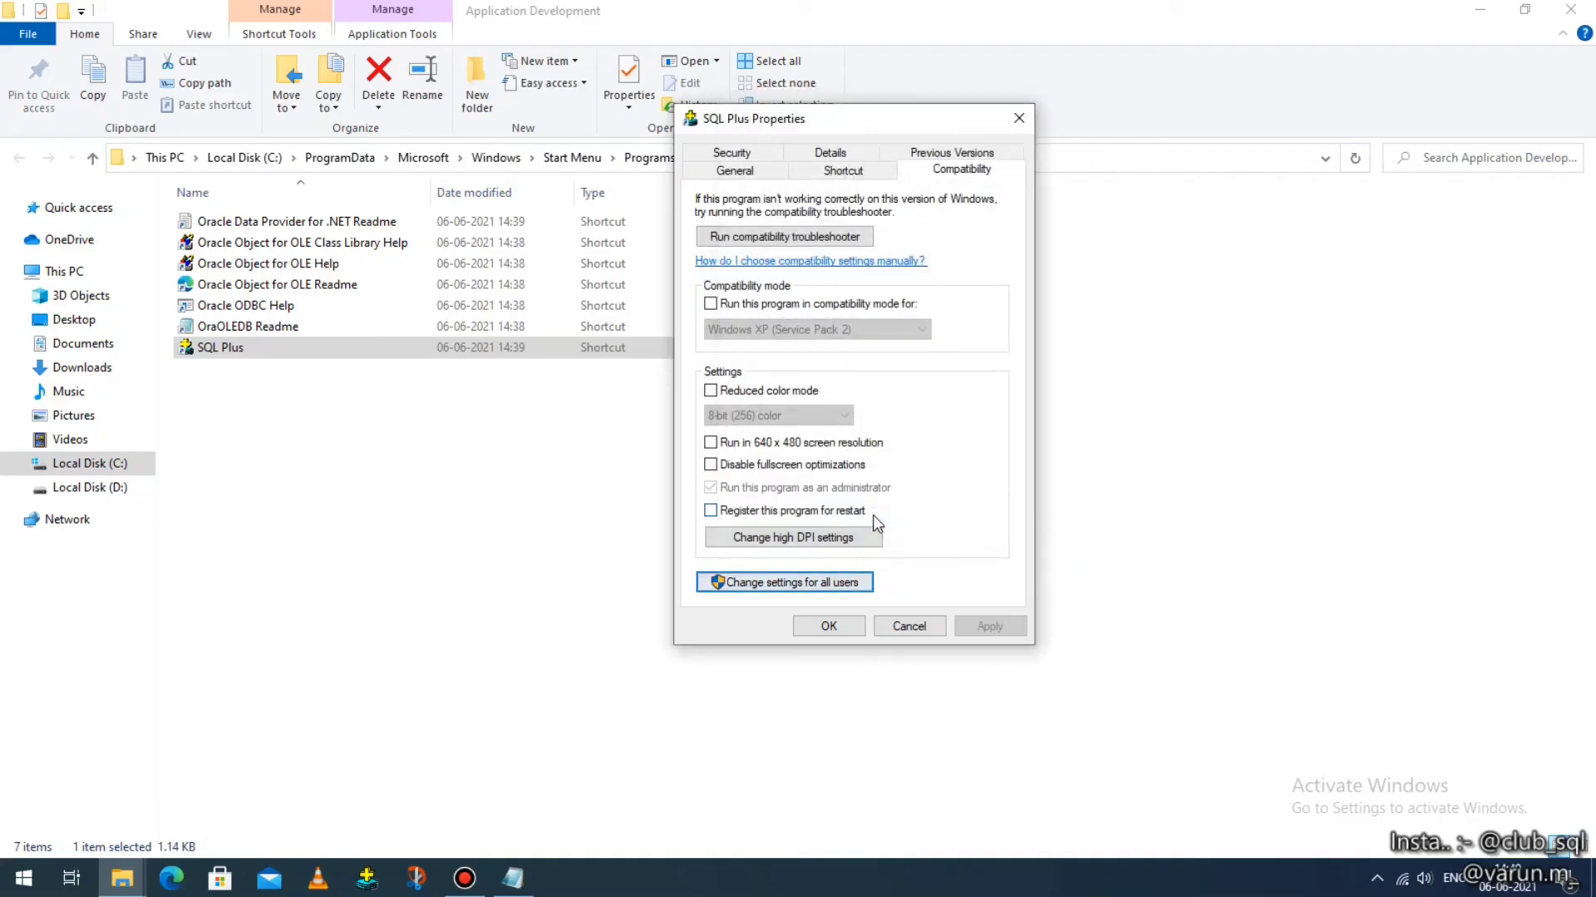
left_click(829, 627)
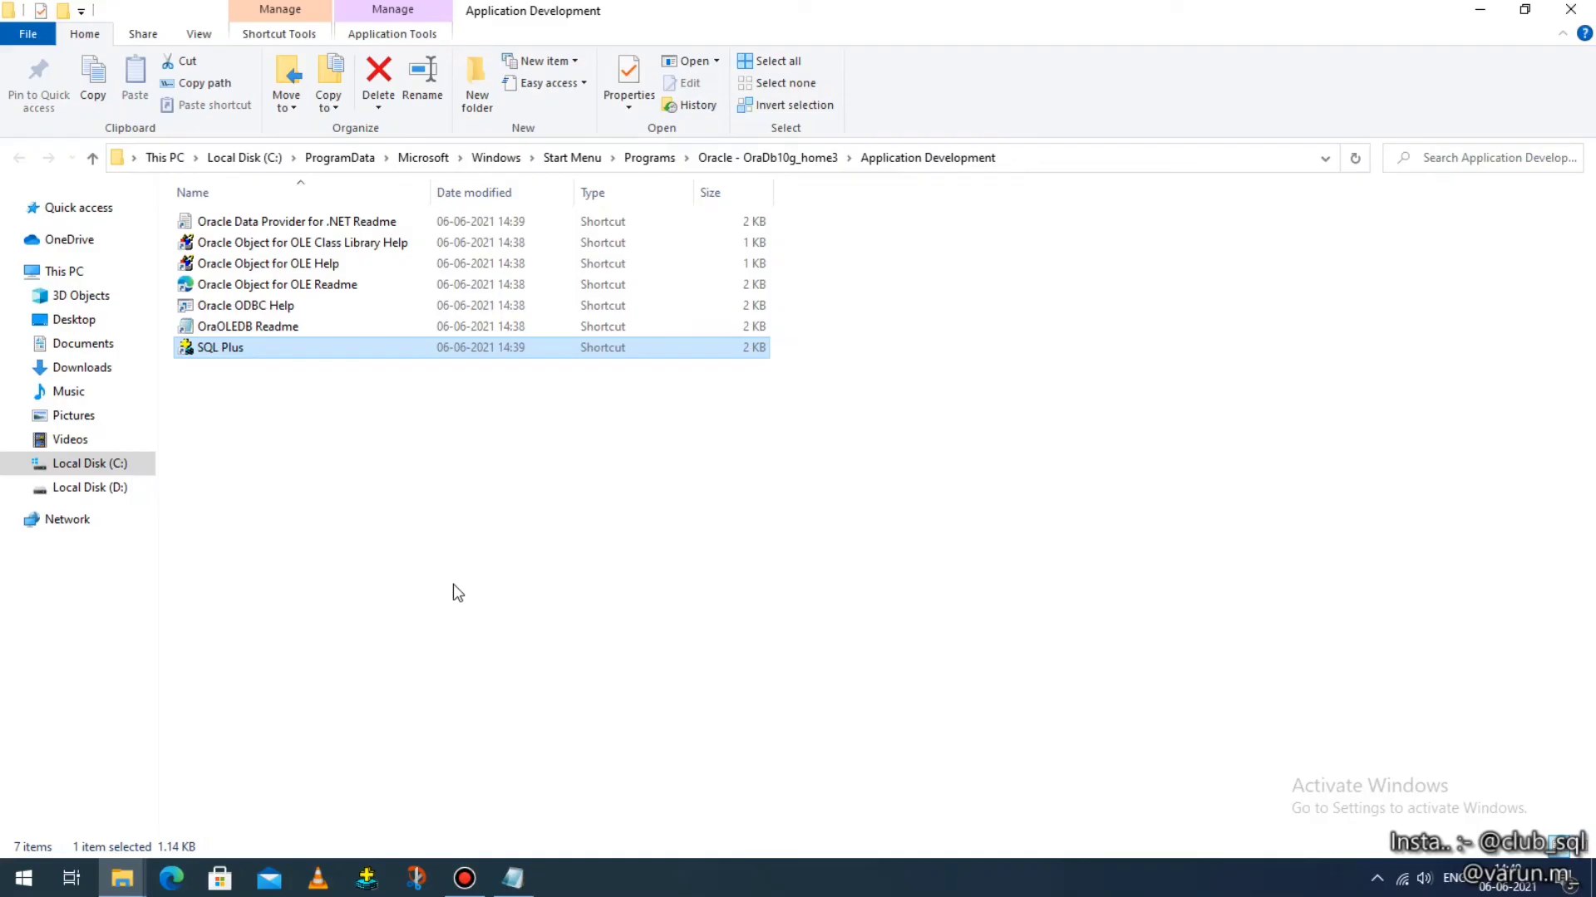
Pin the SQL Plus shortcut to the taskbar and launch SQL Plus.
left_click(281, 444)
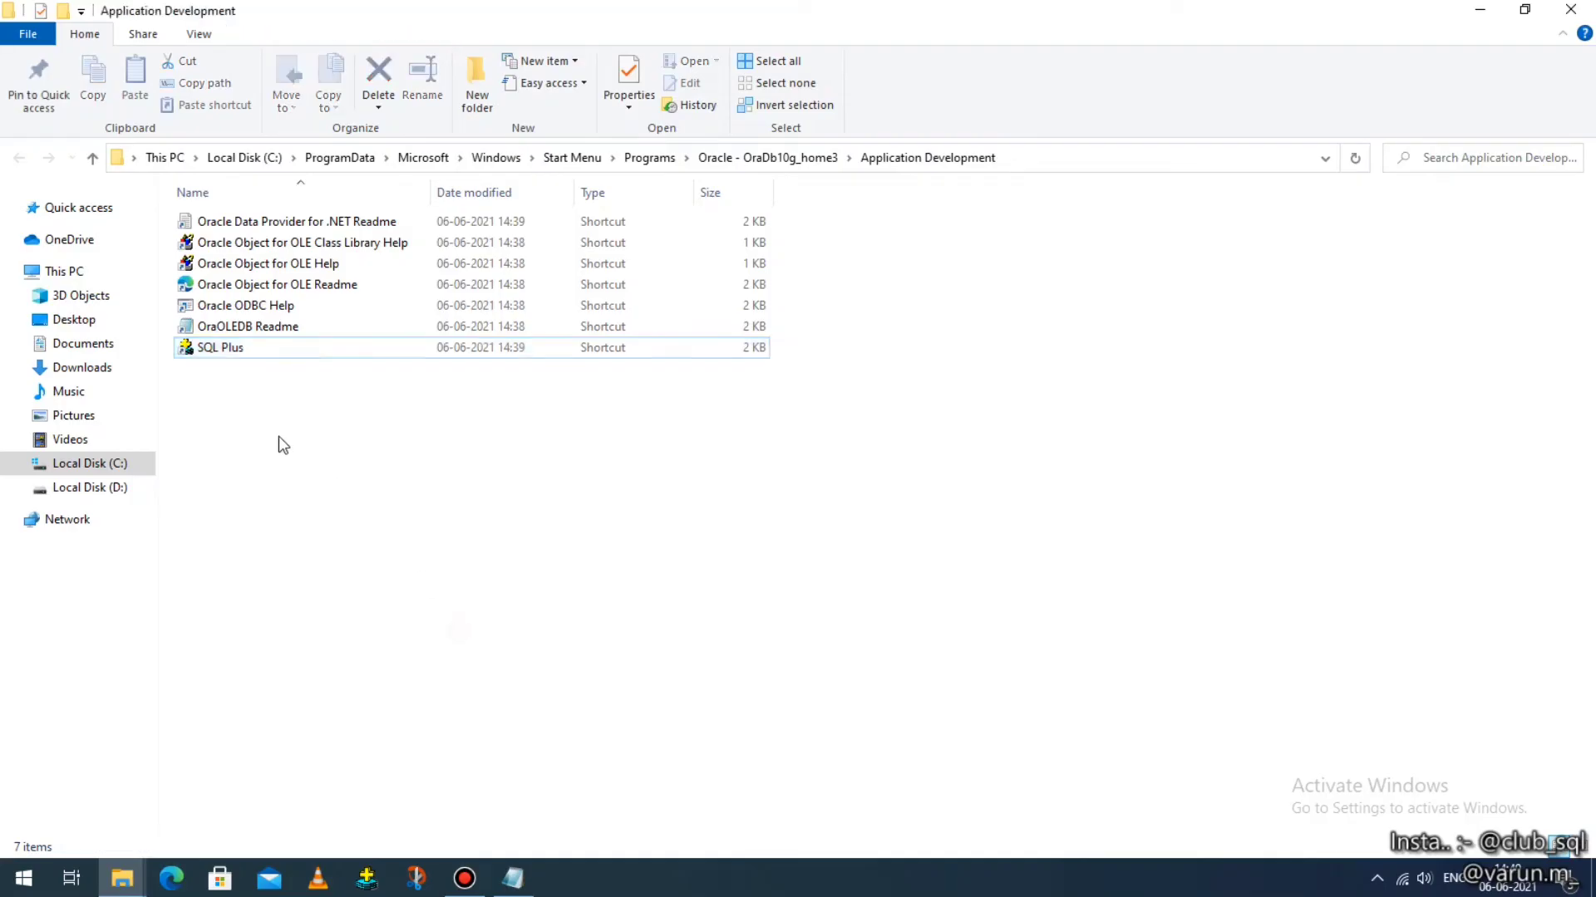
left_click(314, 352)
right_click(313, 352)
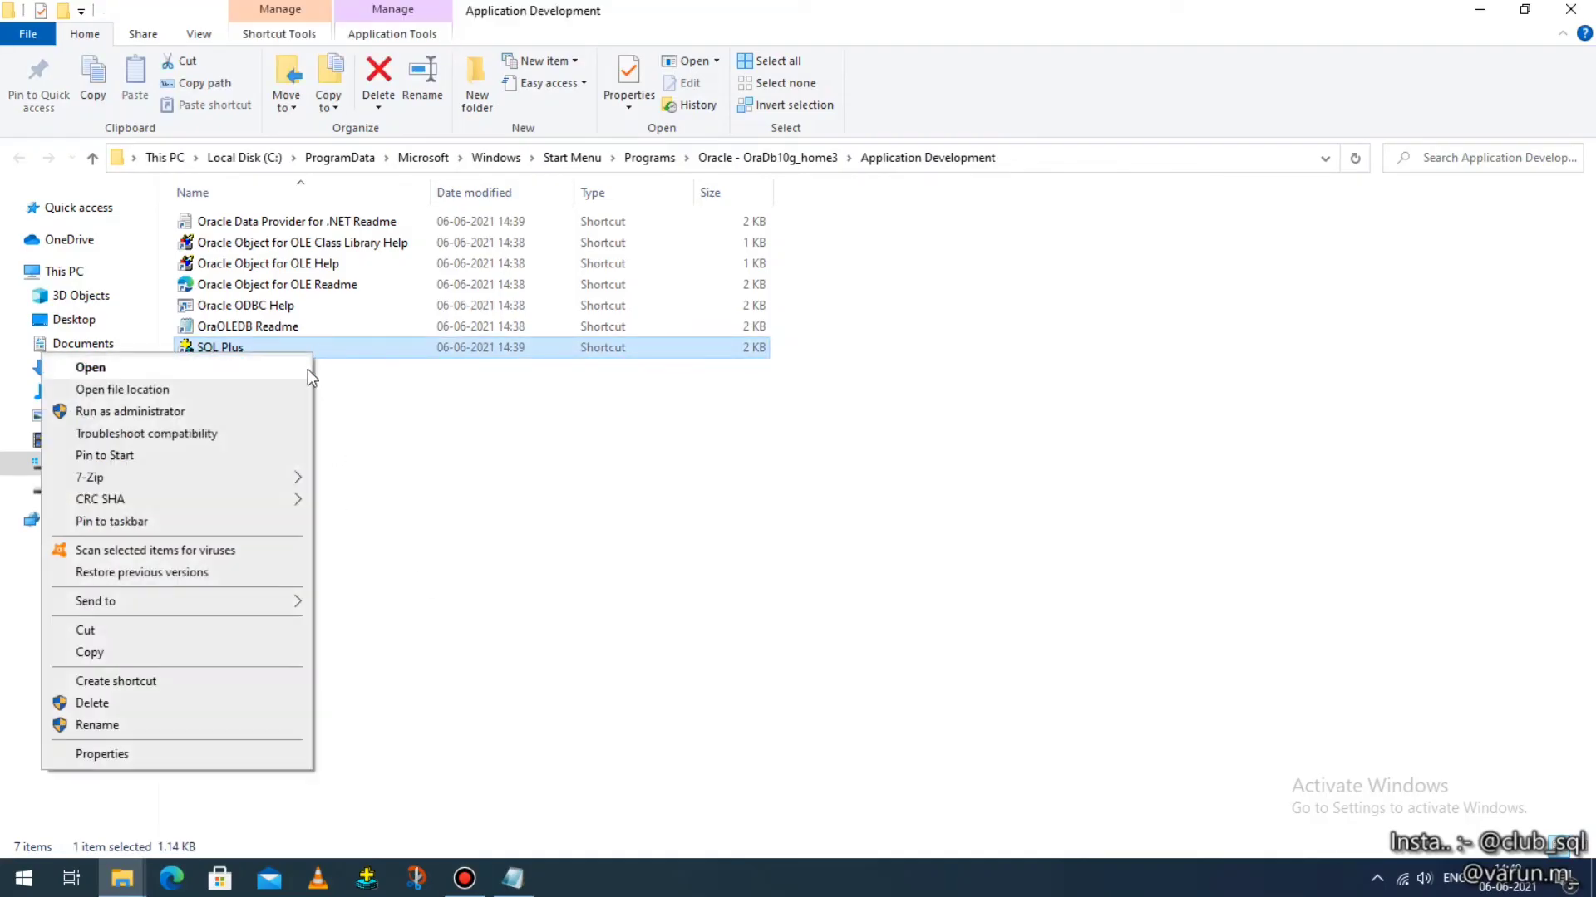
left_click(255, 523)
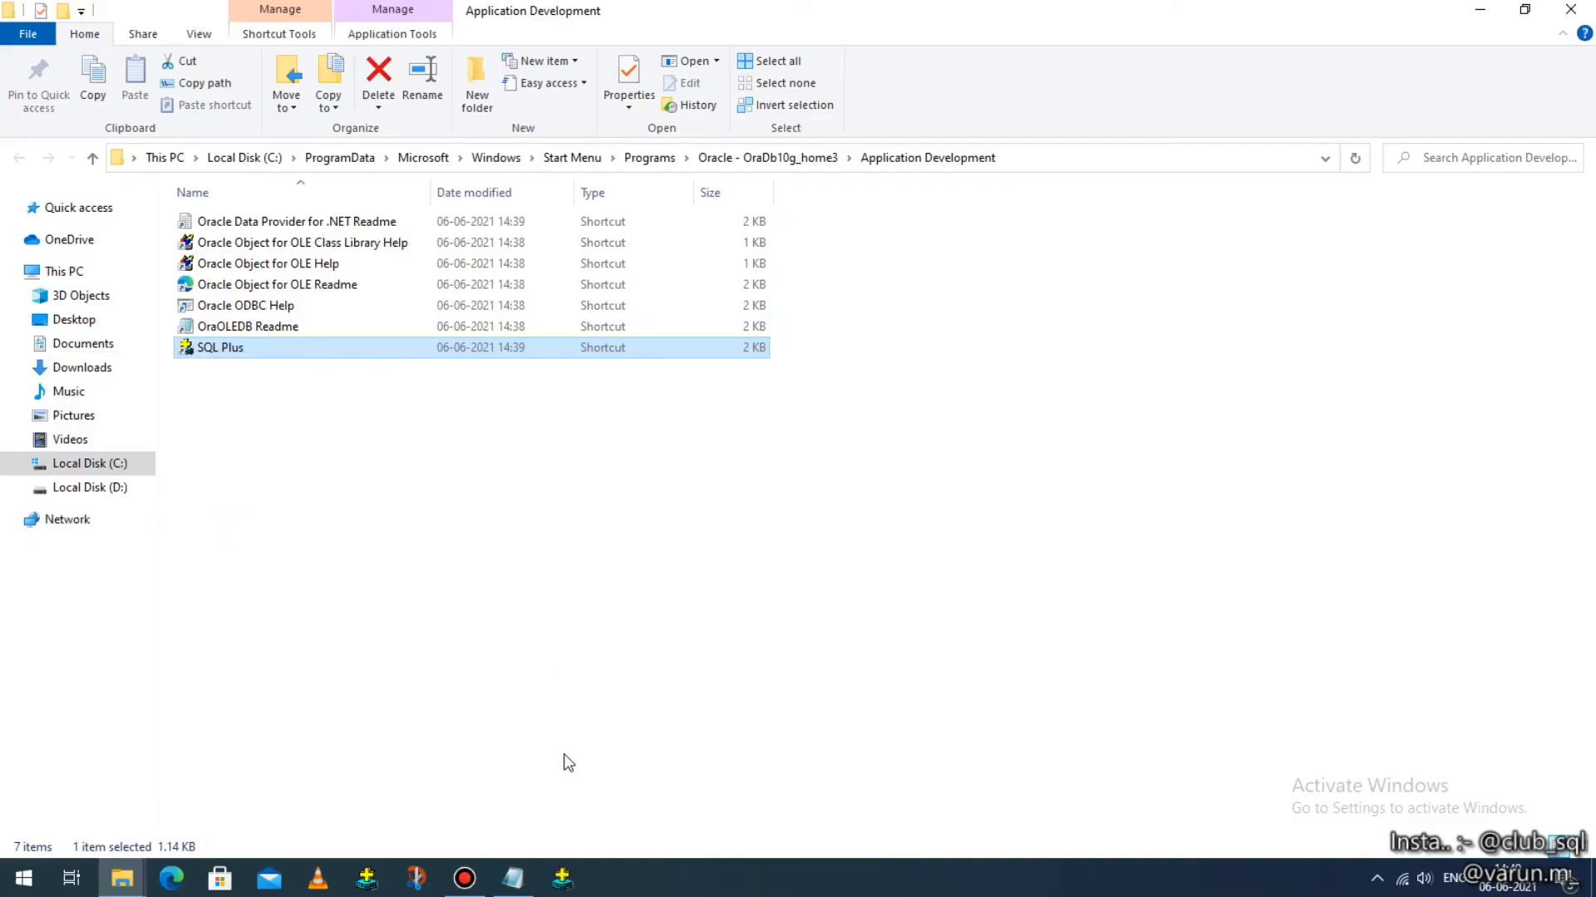
left_click(418, 486)
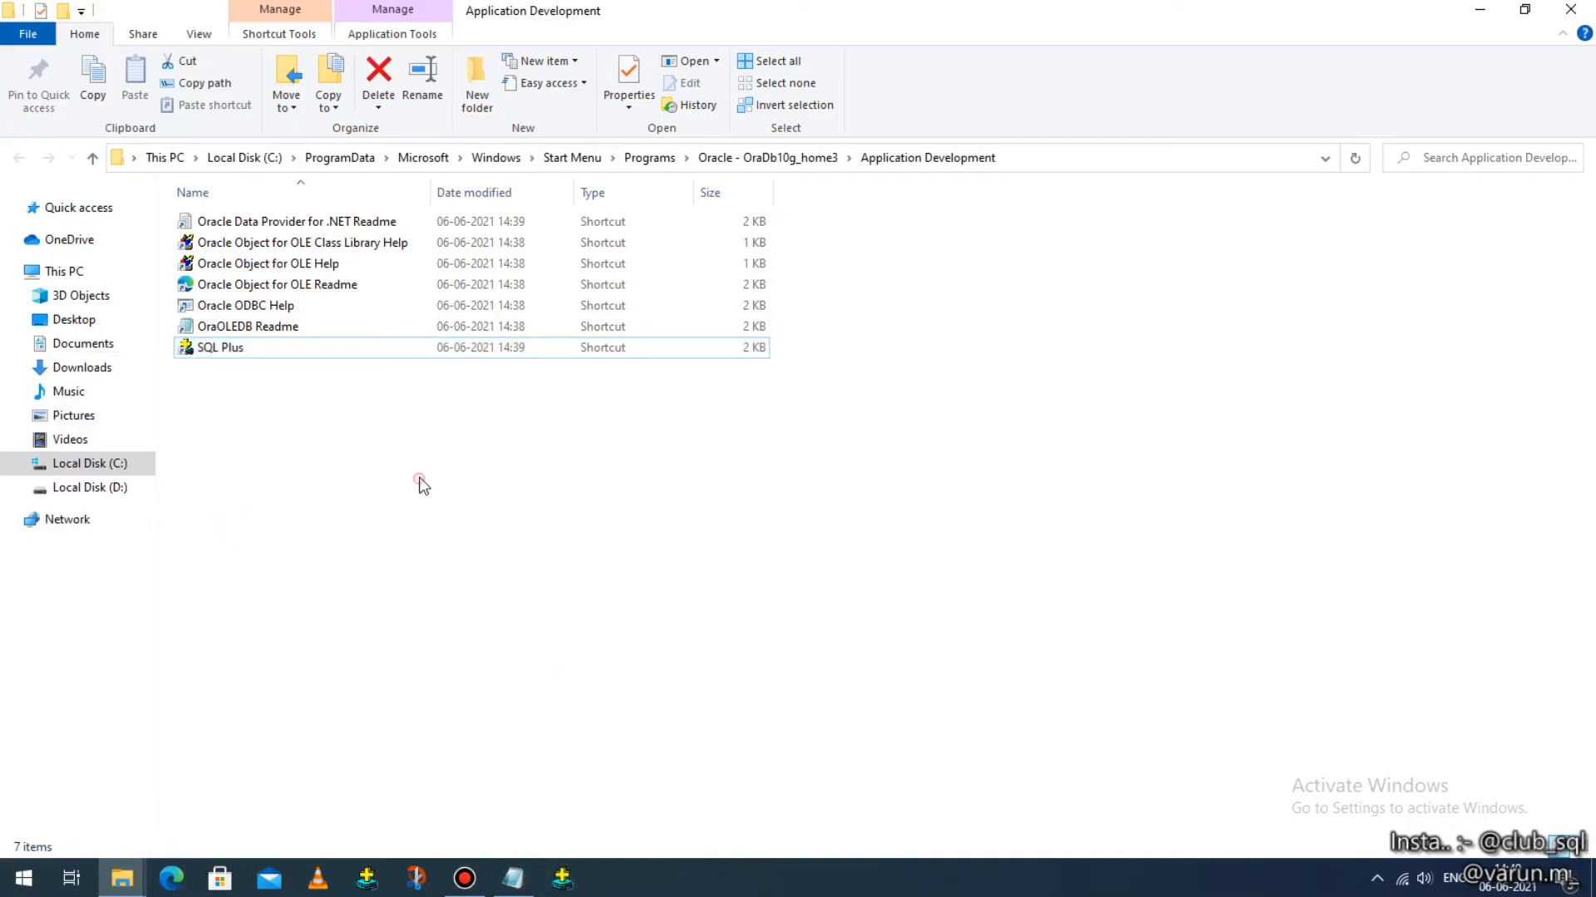
double_click(409, 349)
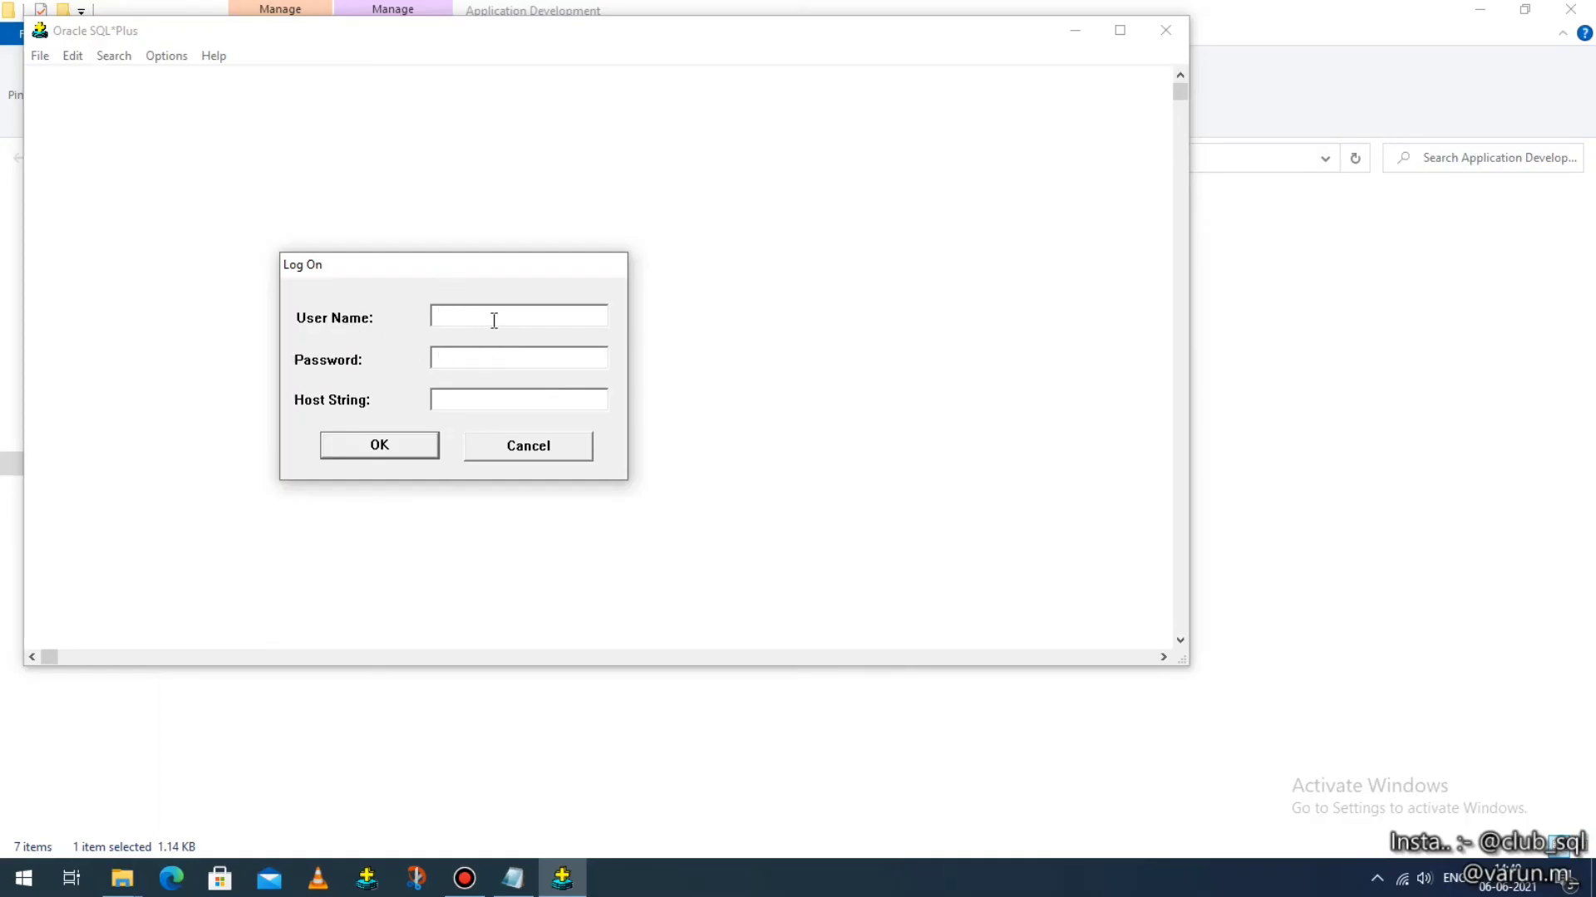
Log on as SCOTT with the account password and maximize the connected SQL*Plus window.
type("SCOTT")
left_click(477, 366)
type("tige")
left_click(397, 442)
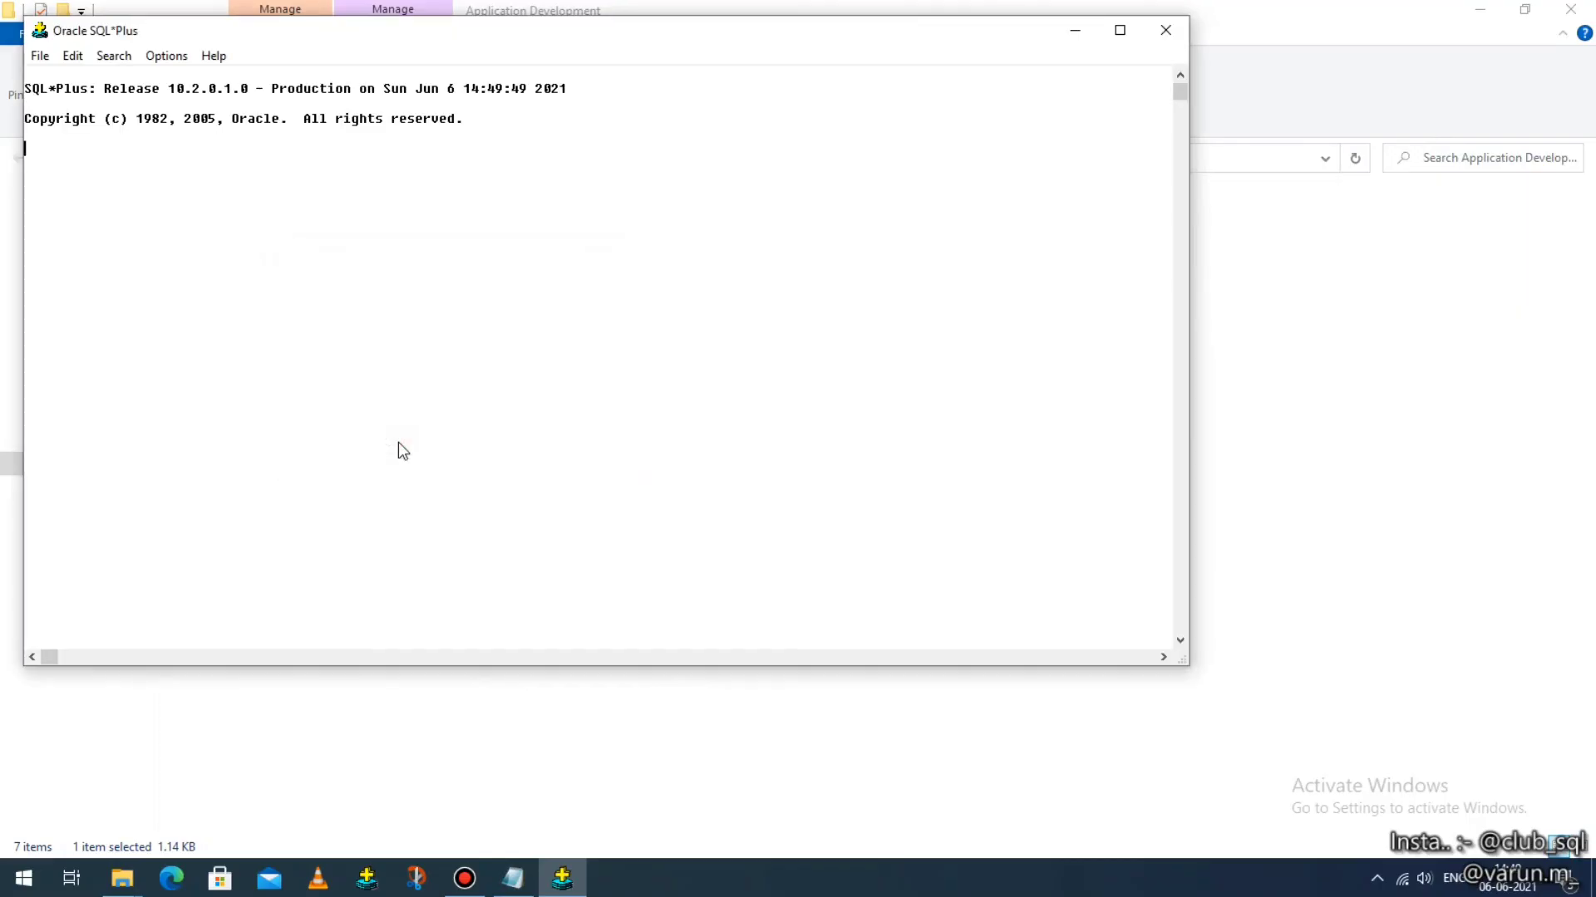
double_click(557, 39)
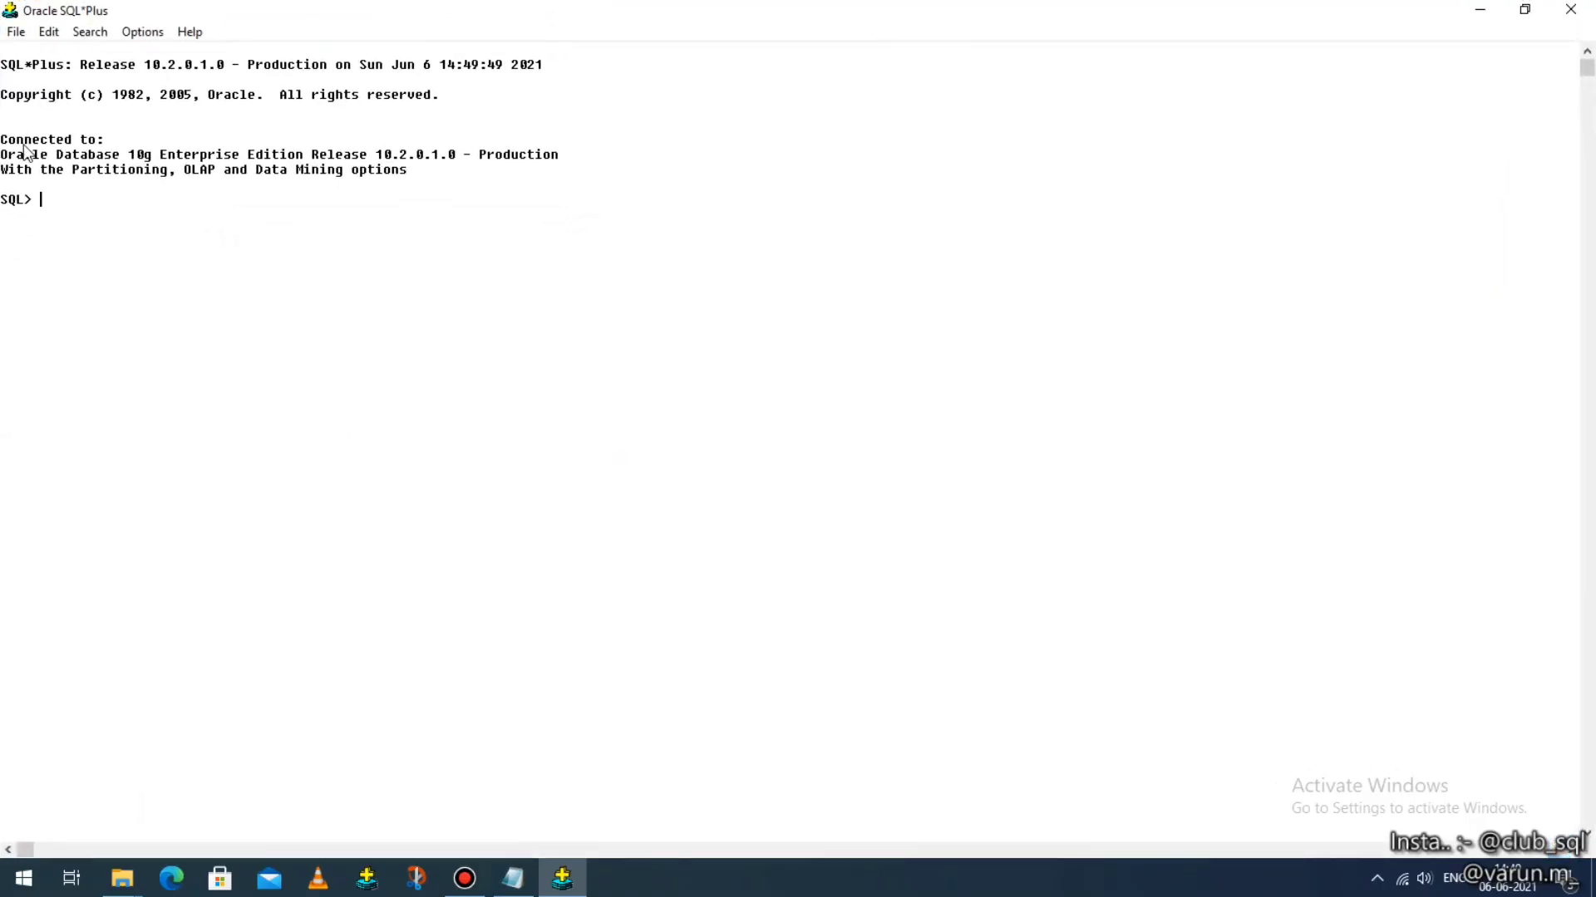
left_click_drag(1, 143, 515, 187)
left_click(501, 206)
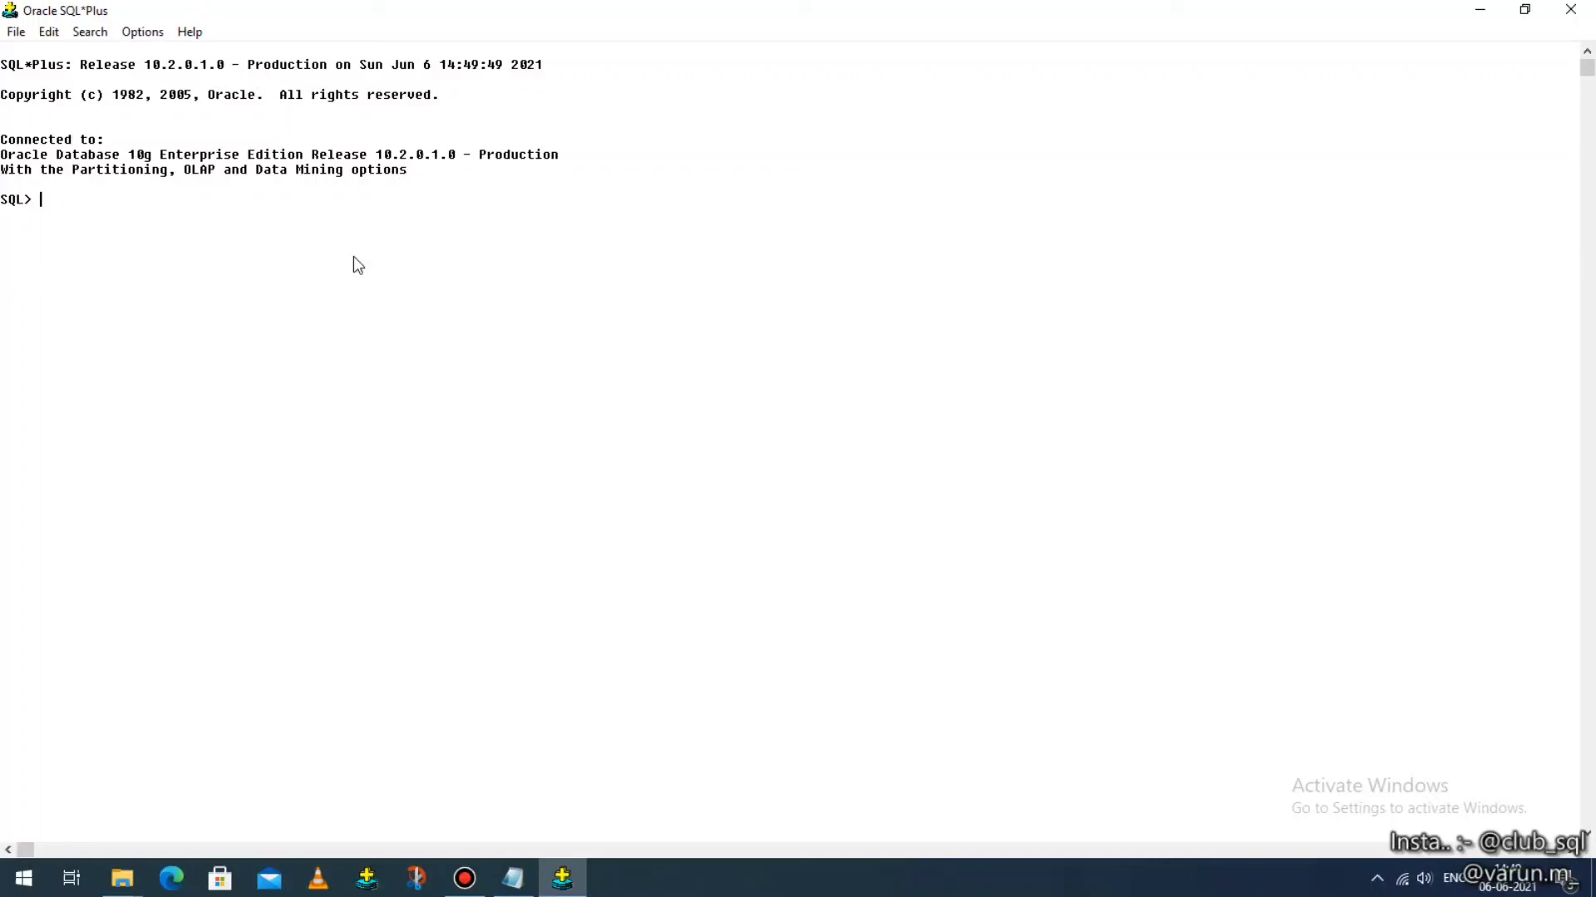